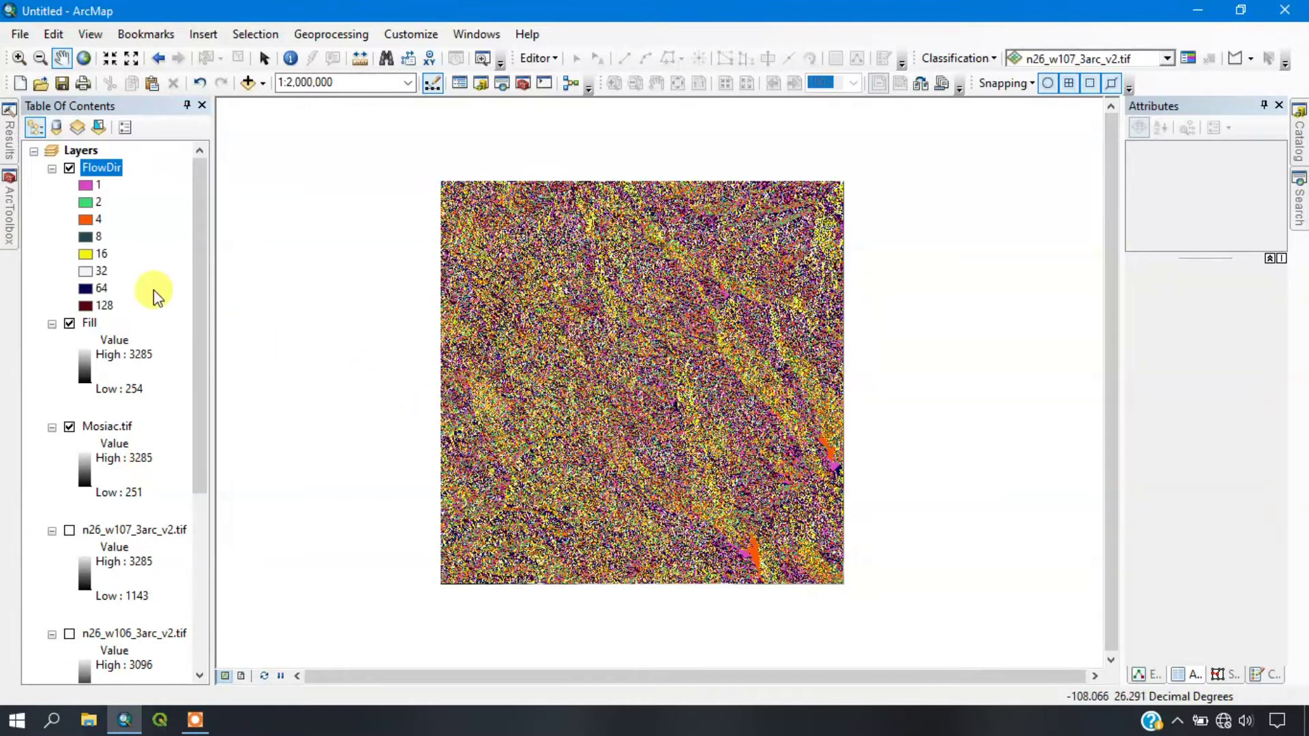
- Start the Flow Accumulation tool from the Hydrology toolset with FlowDir as the input flow direction raster
{"action": "left_click", "coordinate": [5, 225]}
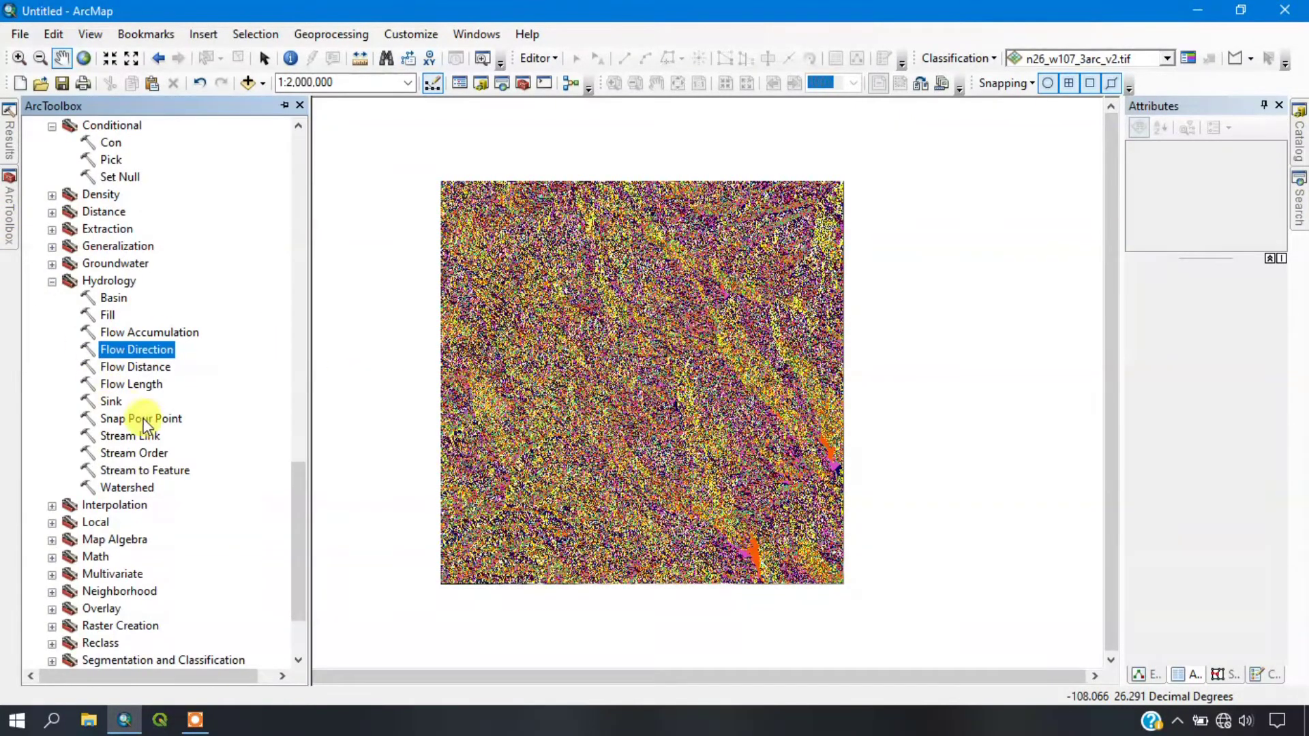
{"action": "double_click", "coordinate": [154, 333]}
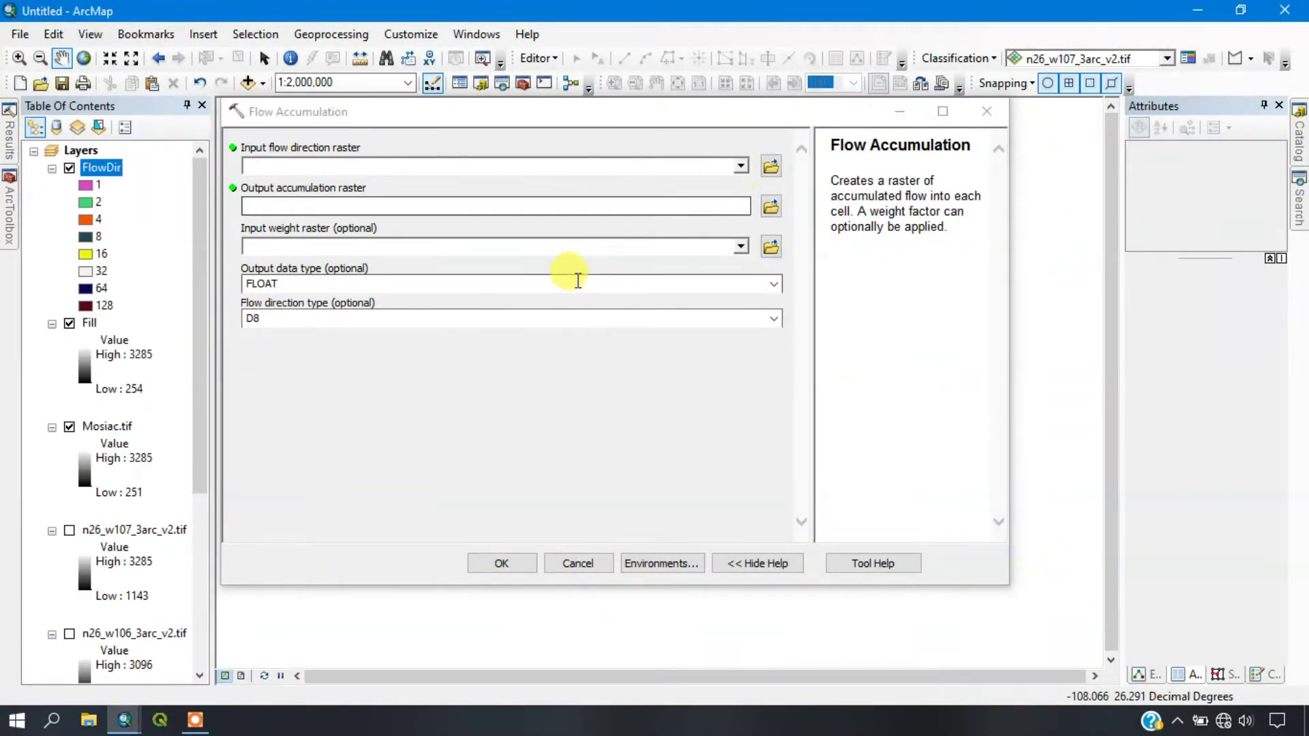
{"action": "left_click", "coordinate": [636, 242]}
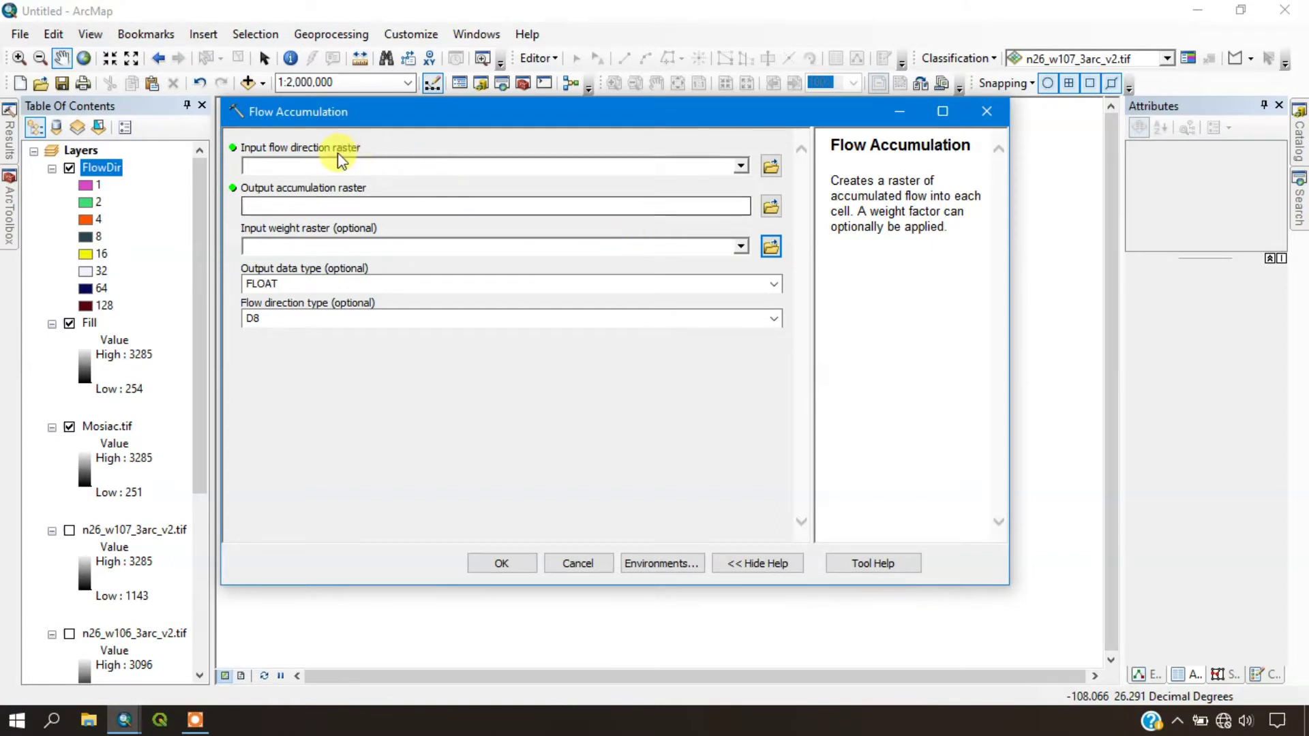
{"action": "left_click", "coordinate": [741, 165]}
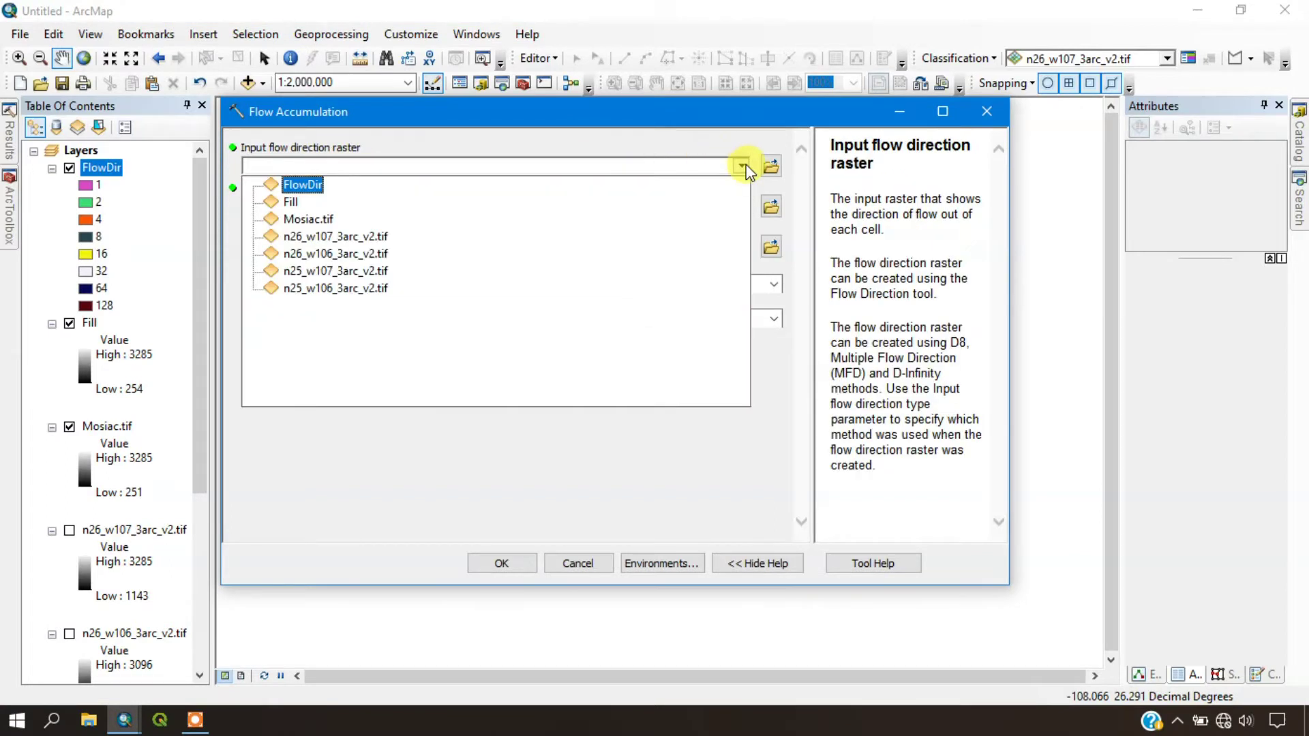
{"action": "left_click", "coordinate": [321, 181]}
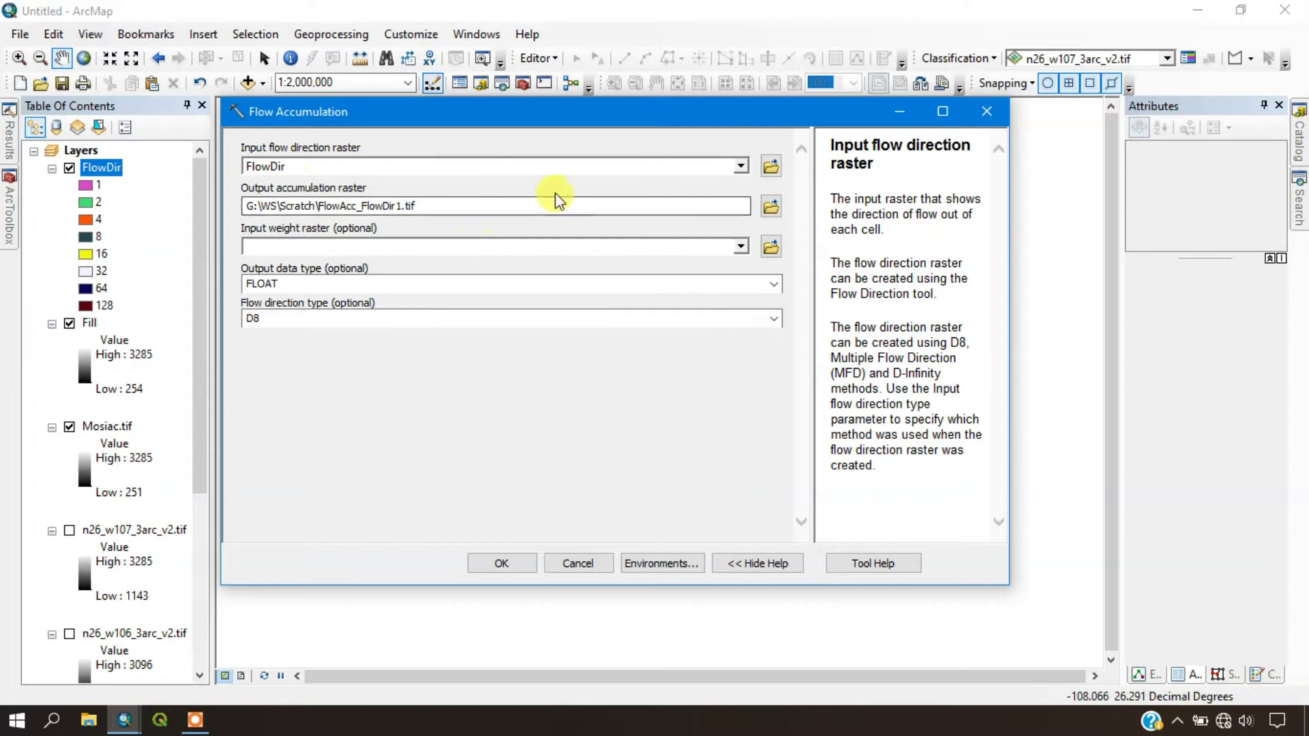
- Save the output accumulation raster as flowaccum in the Analysis folder and run the tool
{"action": "left_click", "coordinate": [776, 210]}
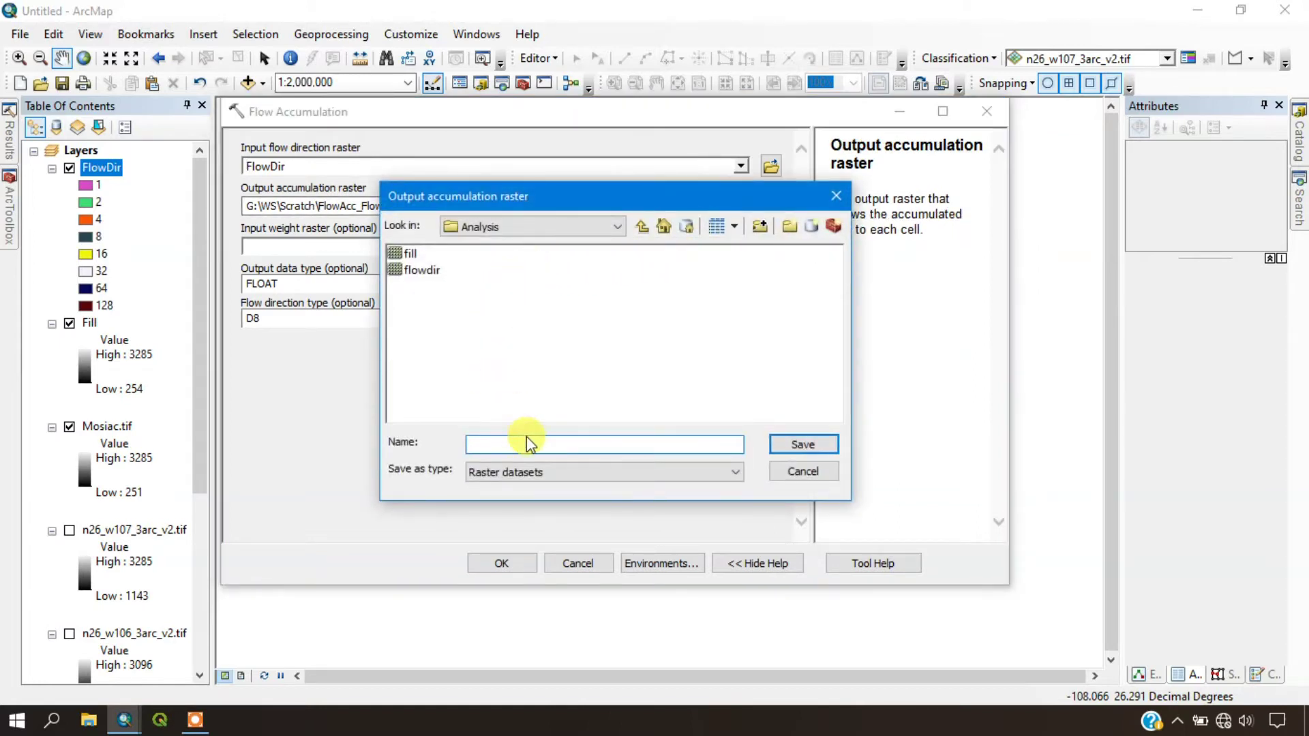
{"action": "type", "text": "flowaccum"}
{"action": "left_click", "coordinate": [796, 446]}
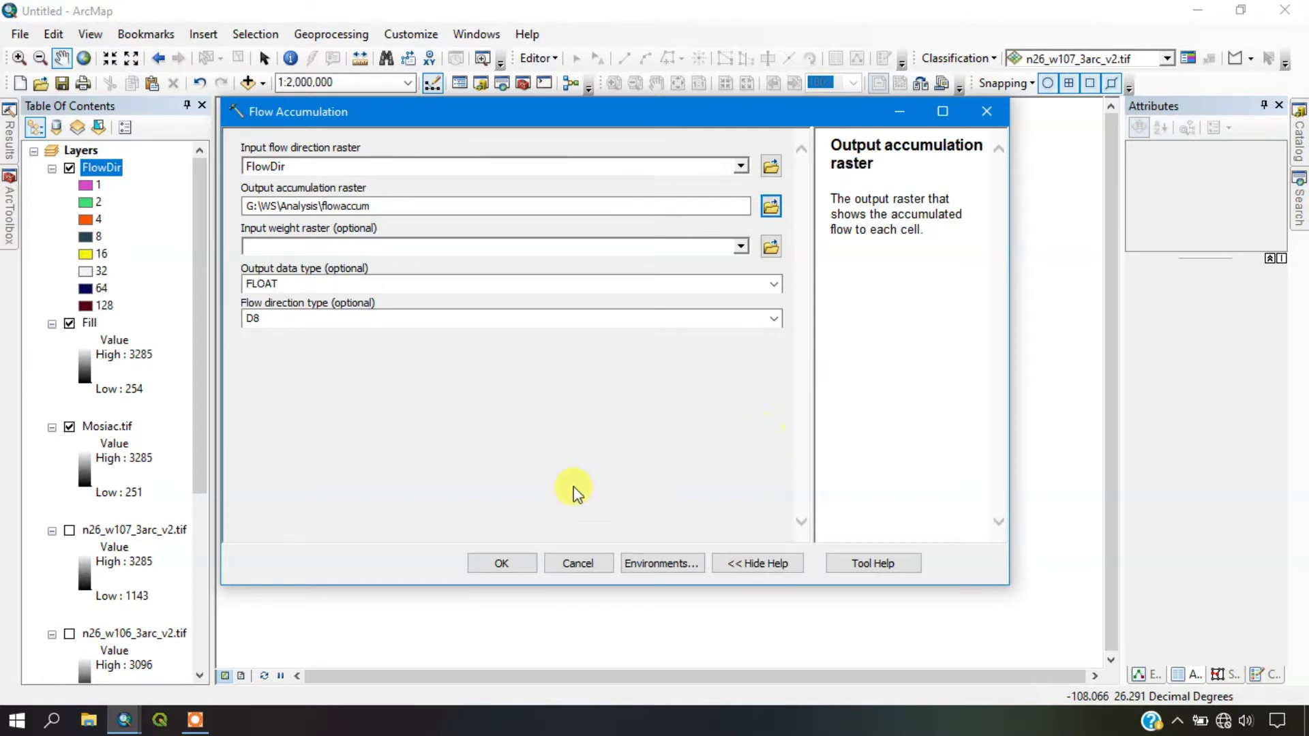
{"action": "left_click", "coordinate": [521, 558]}
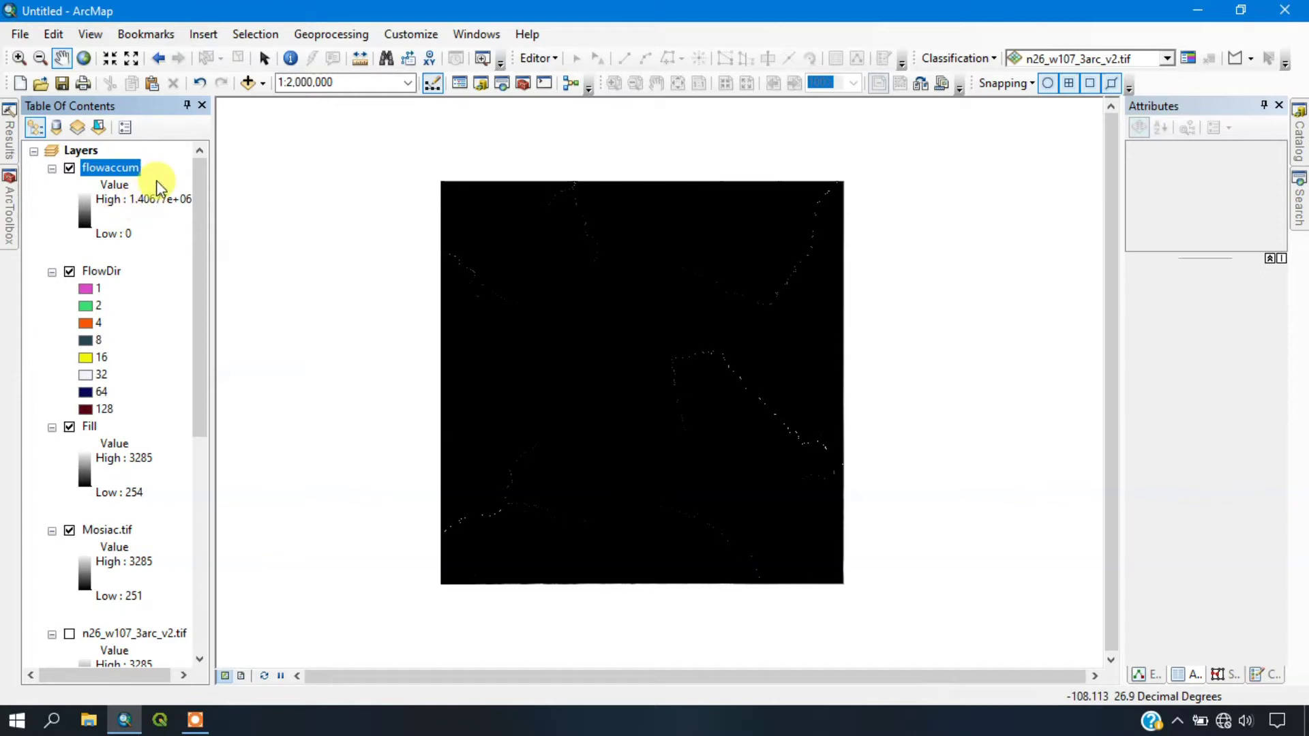
- Examine the drainage lines in the flowaccum raster at closer scales
{"action": "scroll", "coordinate": [704, 415], "scroll_direction": "up", "scroll_amount": 1}
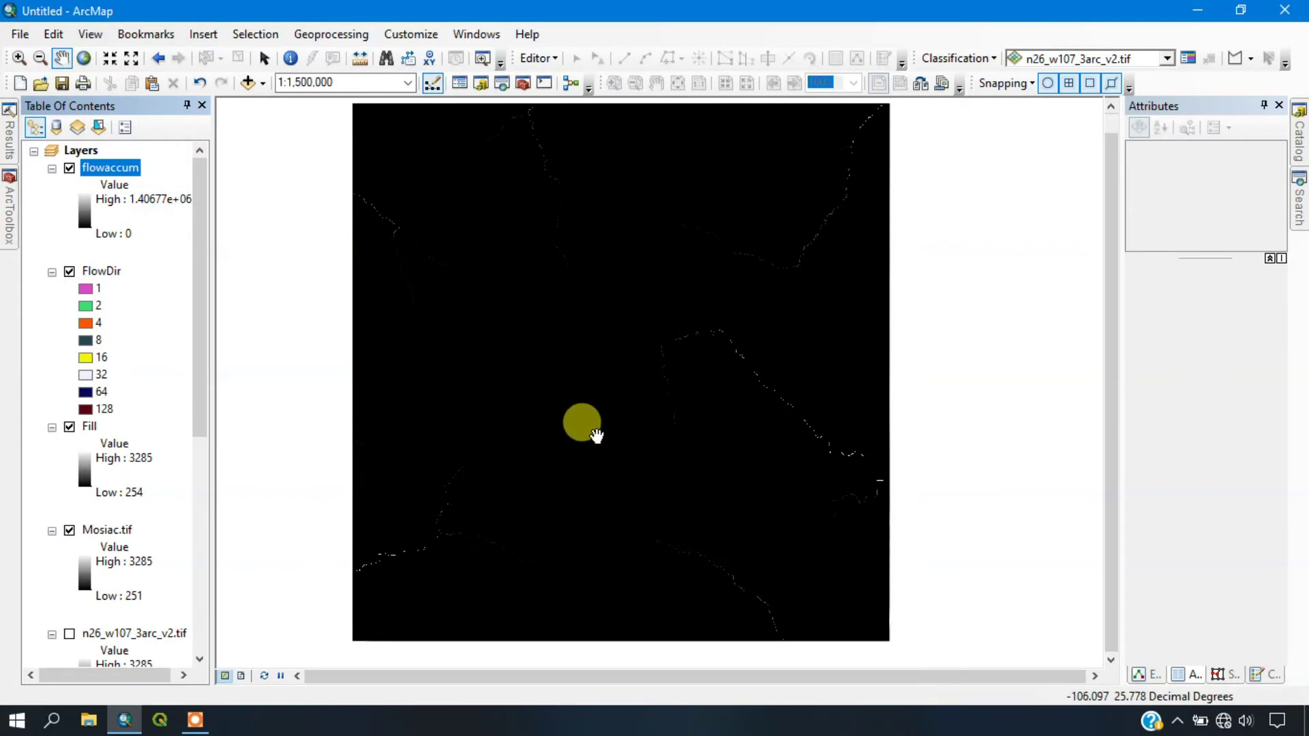
{"action": "left_click_drag", "start_coordinate": [594, 437], "coordinate": [633, 341]}
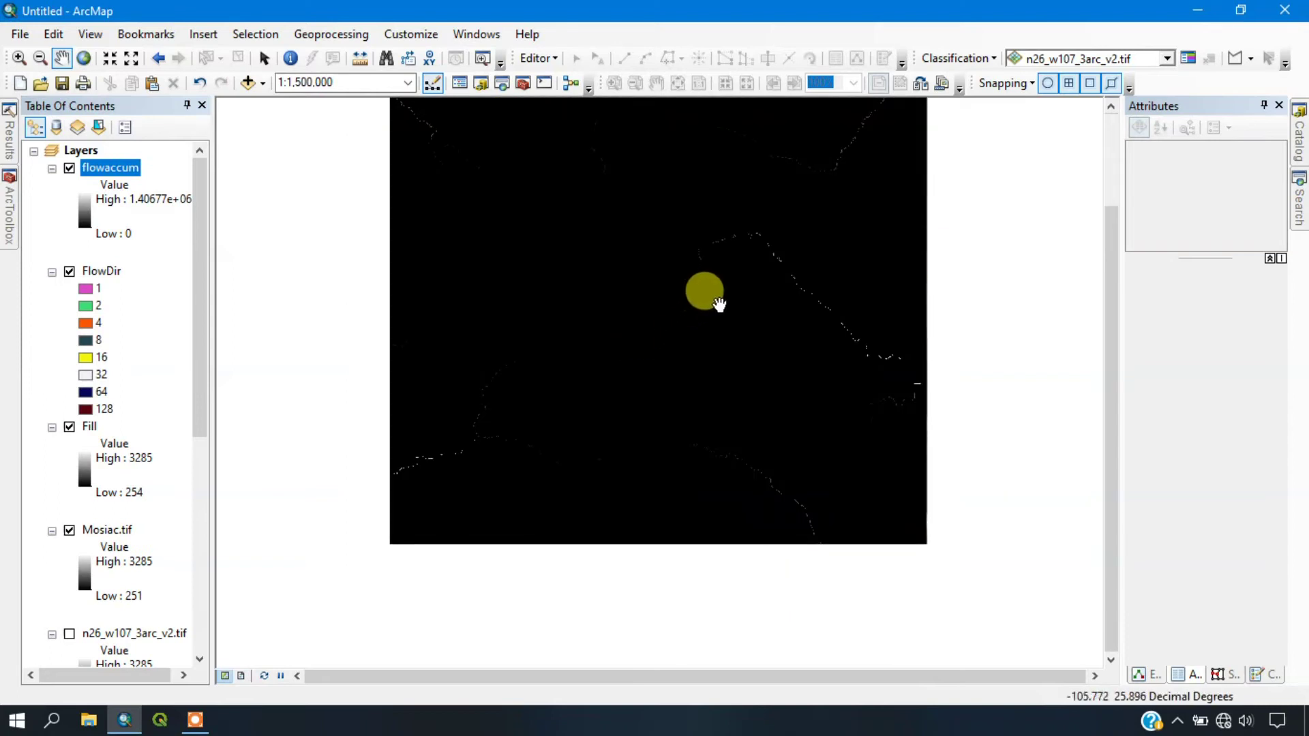
{"action": "scroll", "coordinate": [719, 304], "scroll_direction": "up", "scroll_amount": 1}
{"action": "scroll", "coordinate": [720, 304], "scroll_direction": "down", "scroll_amount": 2}
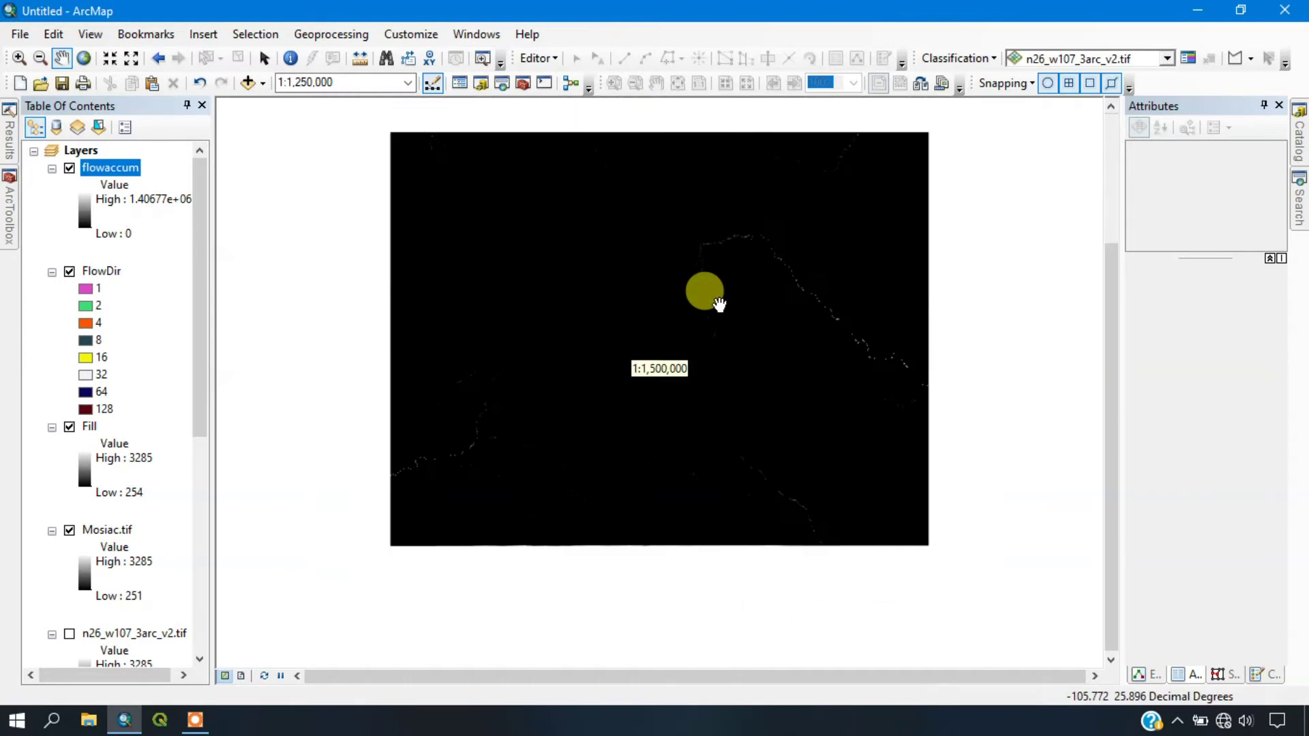
{"action": "scroll", "coordinate": [720, 304], "scroll_direction": "up", "scroll_amount": 1}
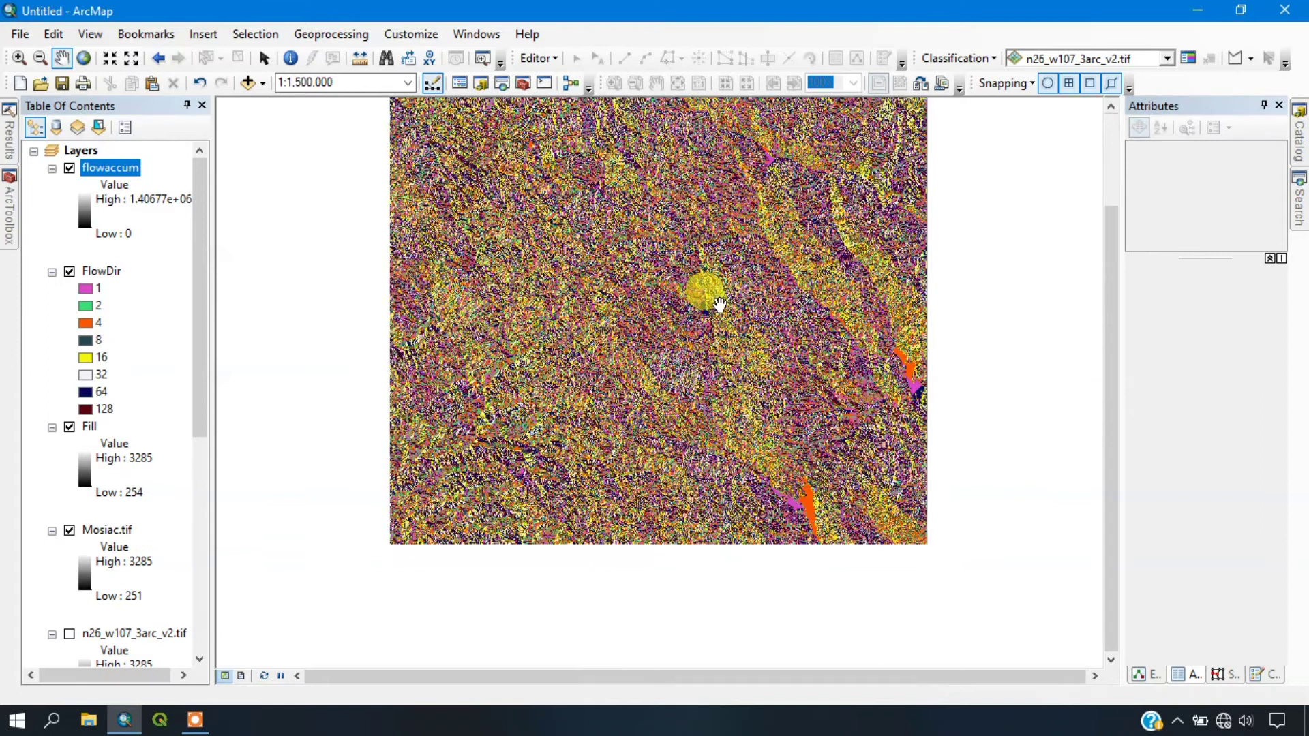
{"action": "scroll", "coordinate": [720, 304], "scroll_direction": "up", "scroll_amount": 1}
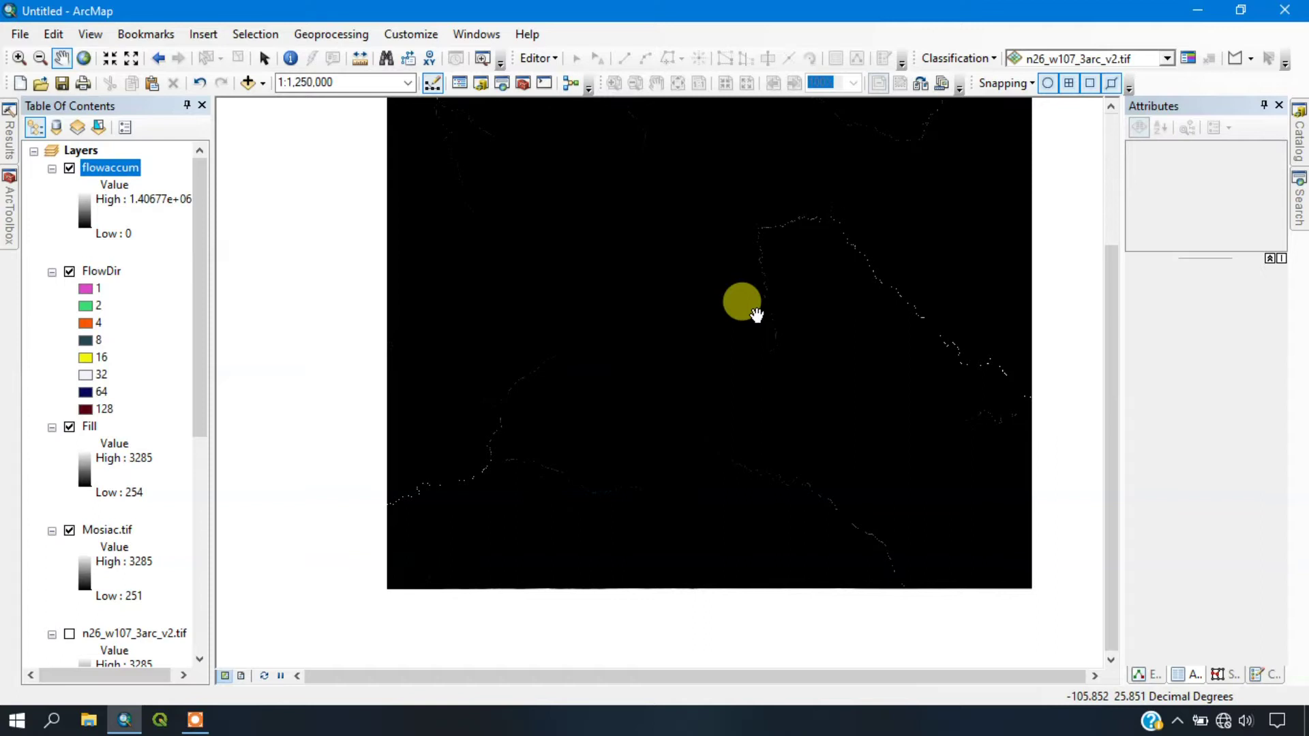
{"action": "scroll", "coordinate": [750, 300], "scroll_direction": "up", "scroll_amount": 2}
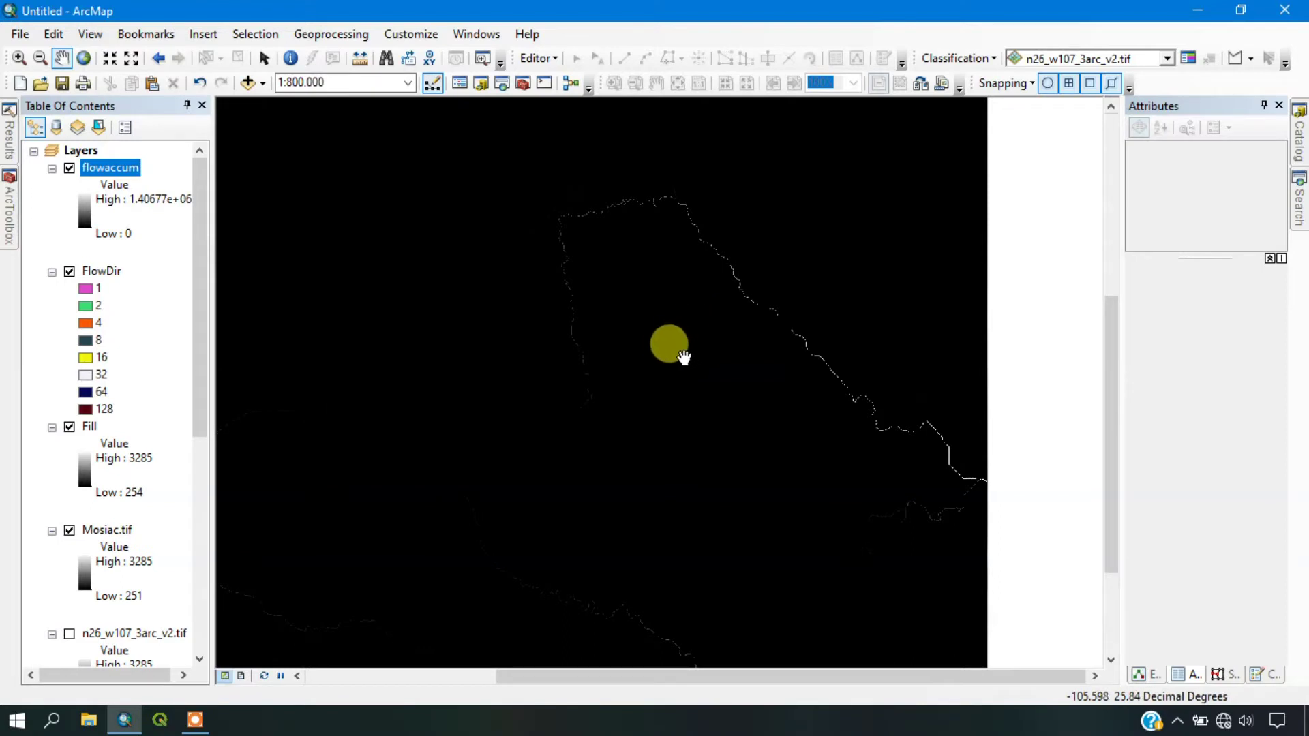
- Switch the flowaccum layer's symbology to Classified and set the classification to 2 classes
{"action": "right_click", "coordinate": [117, 168]}
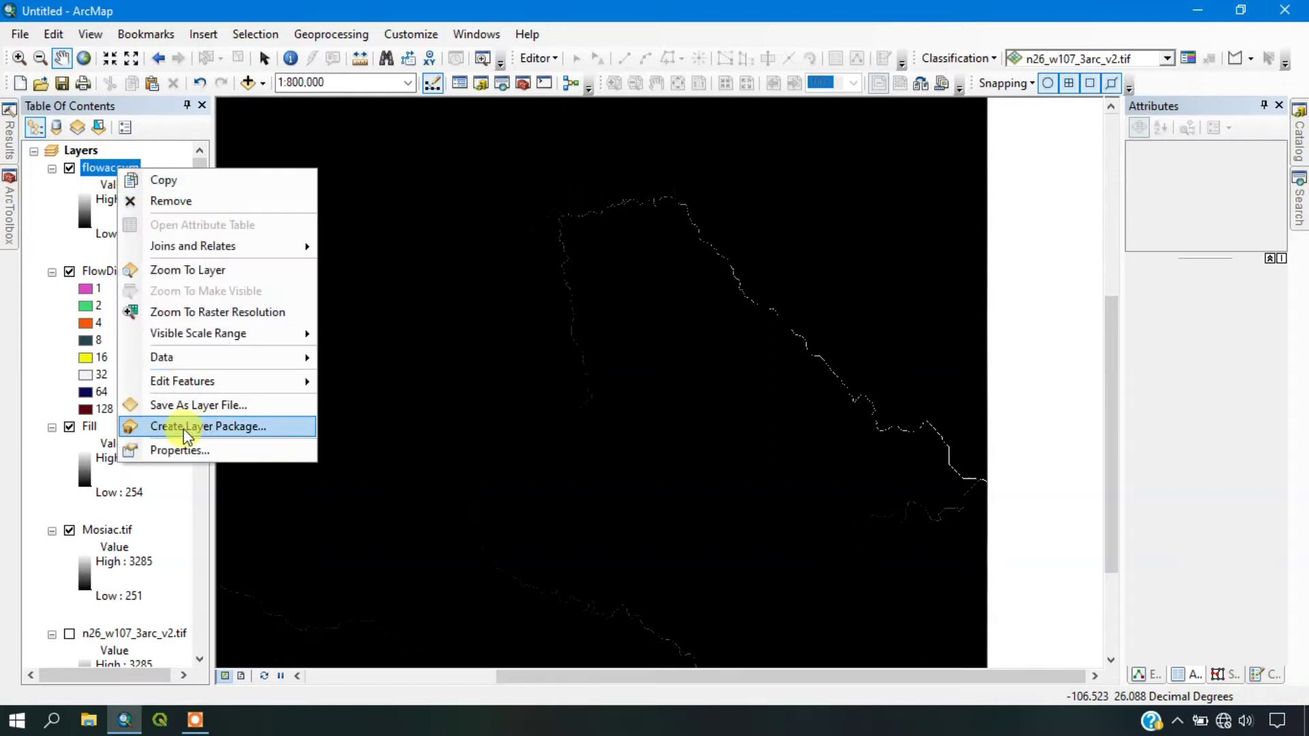
{"action": "left_click", "coordinate": [196, 449]}
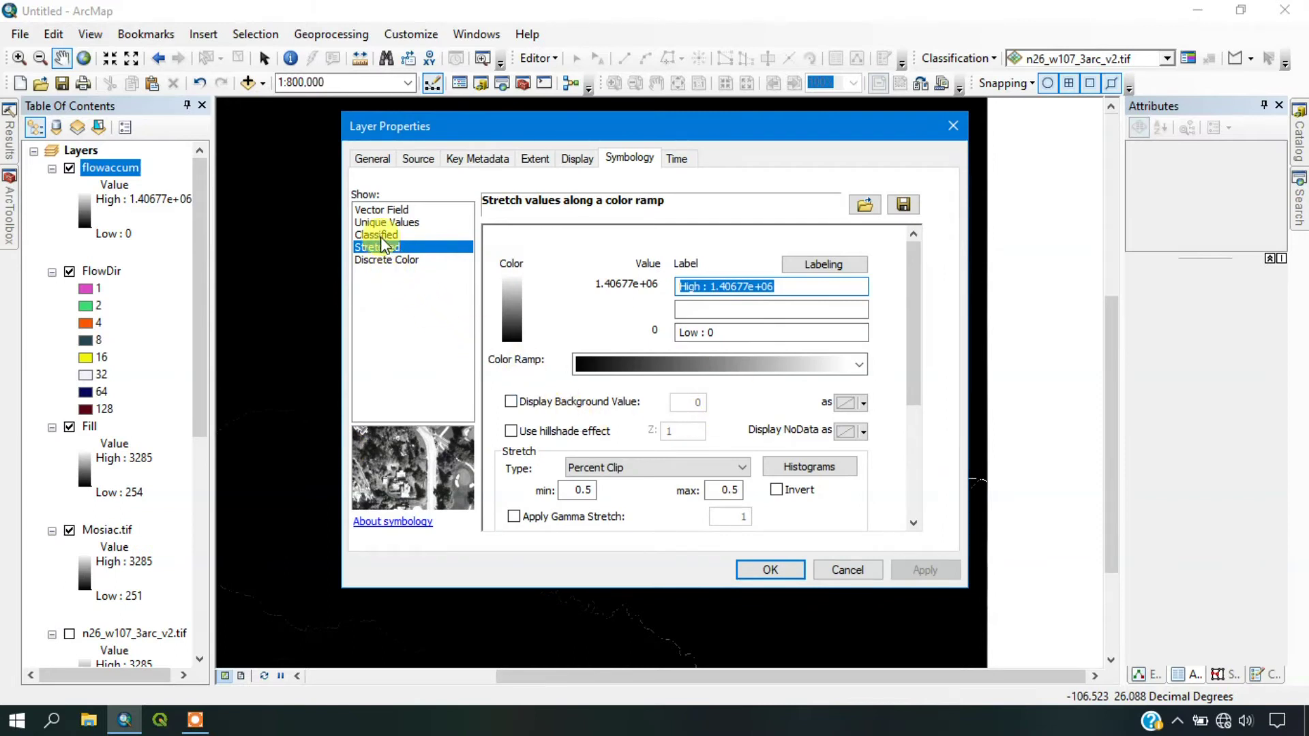
{"action": "left_click", "coordinate": [381, 236]}
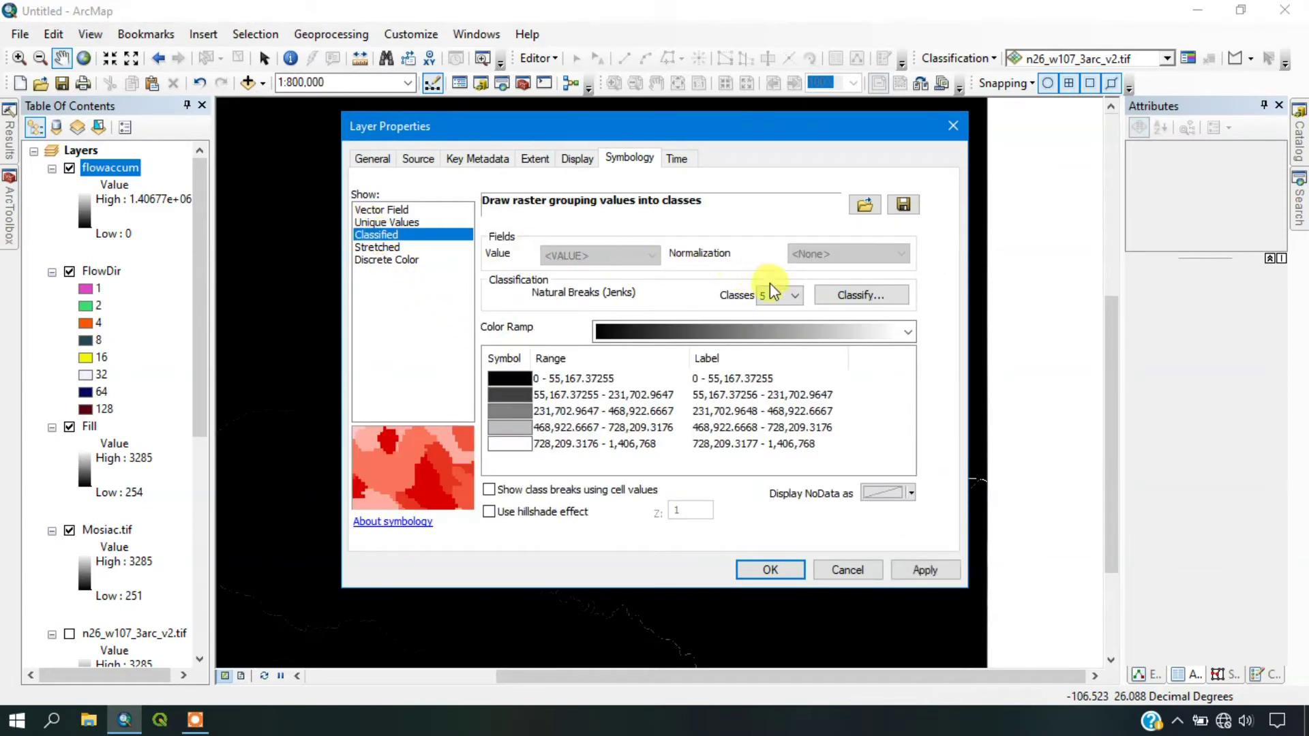
{"action": "left_click", "coordinate": [840, 295]}
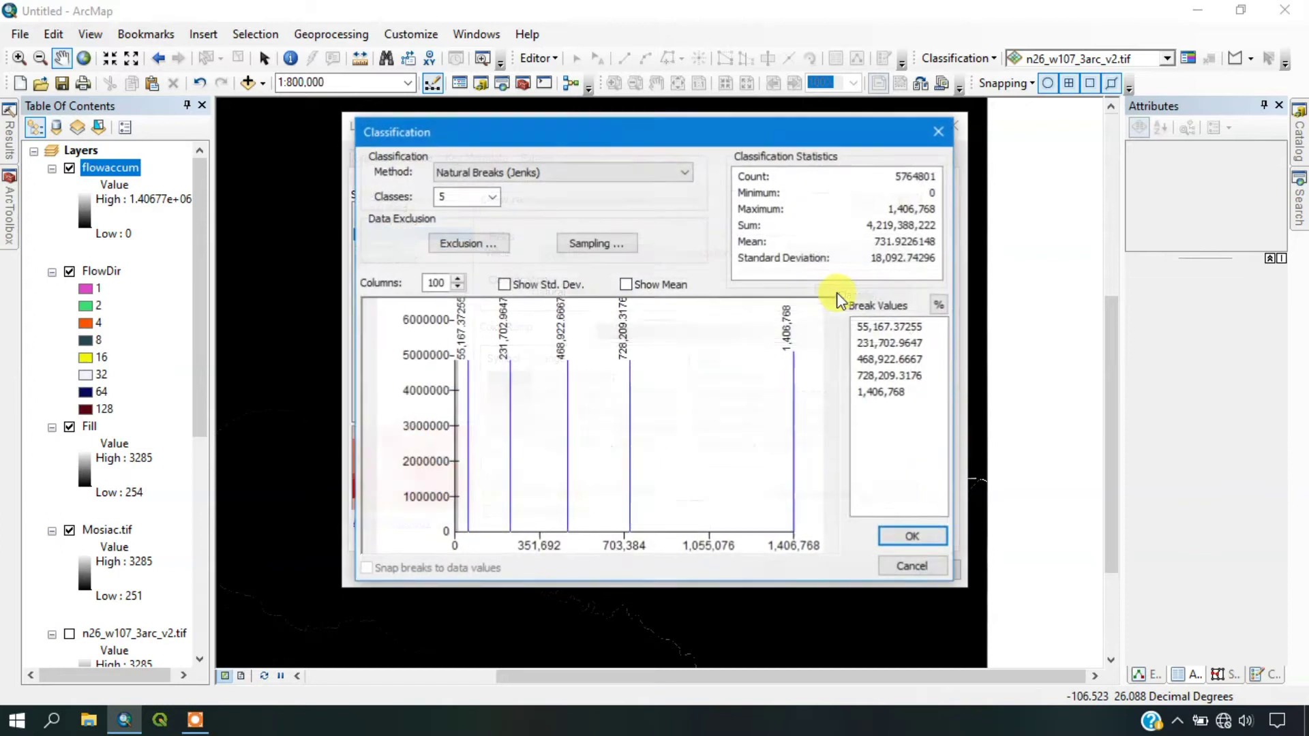
{"action": "left_click", "coordinate": [491, 197]}
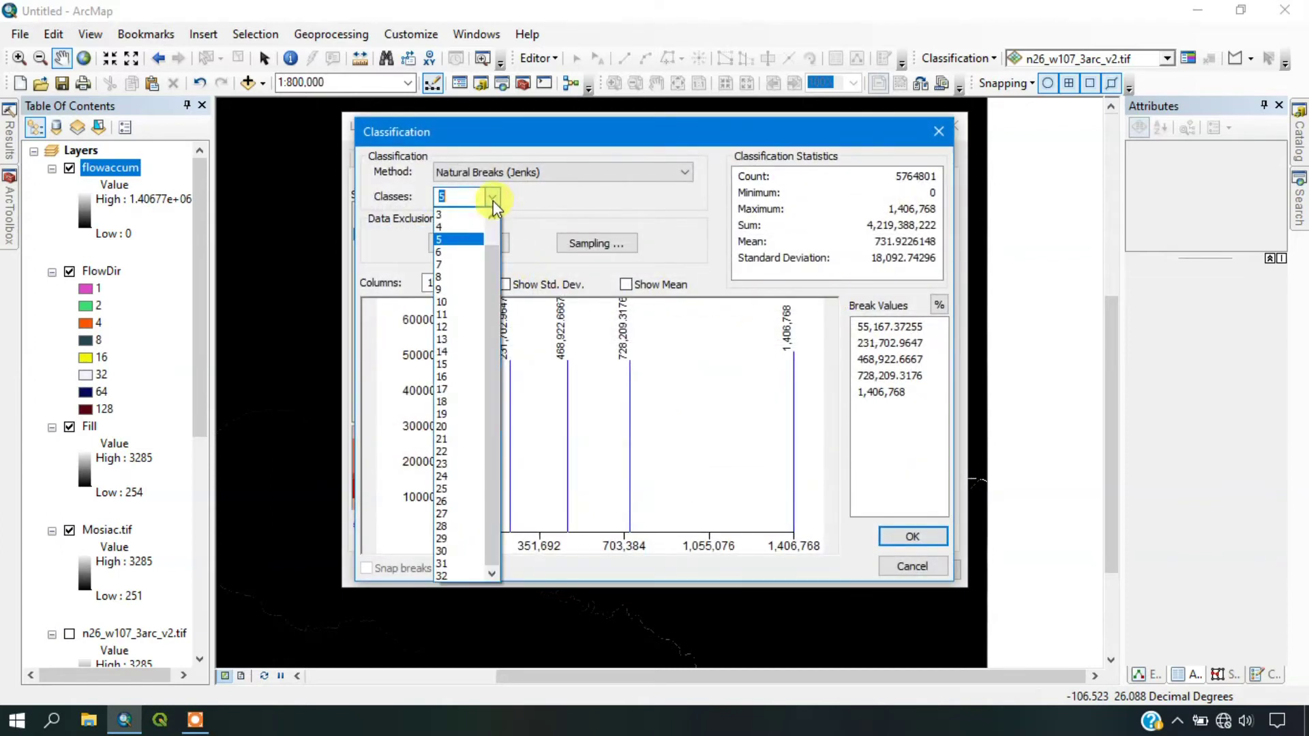
{"action": "scroll", "coordinate": [475, 231], "scroll_direction": "up", "scroll_amount": 1}
{"action": "left_click", "coordinate": [451, 228]}
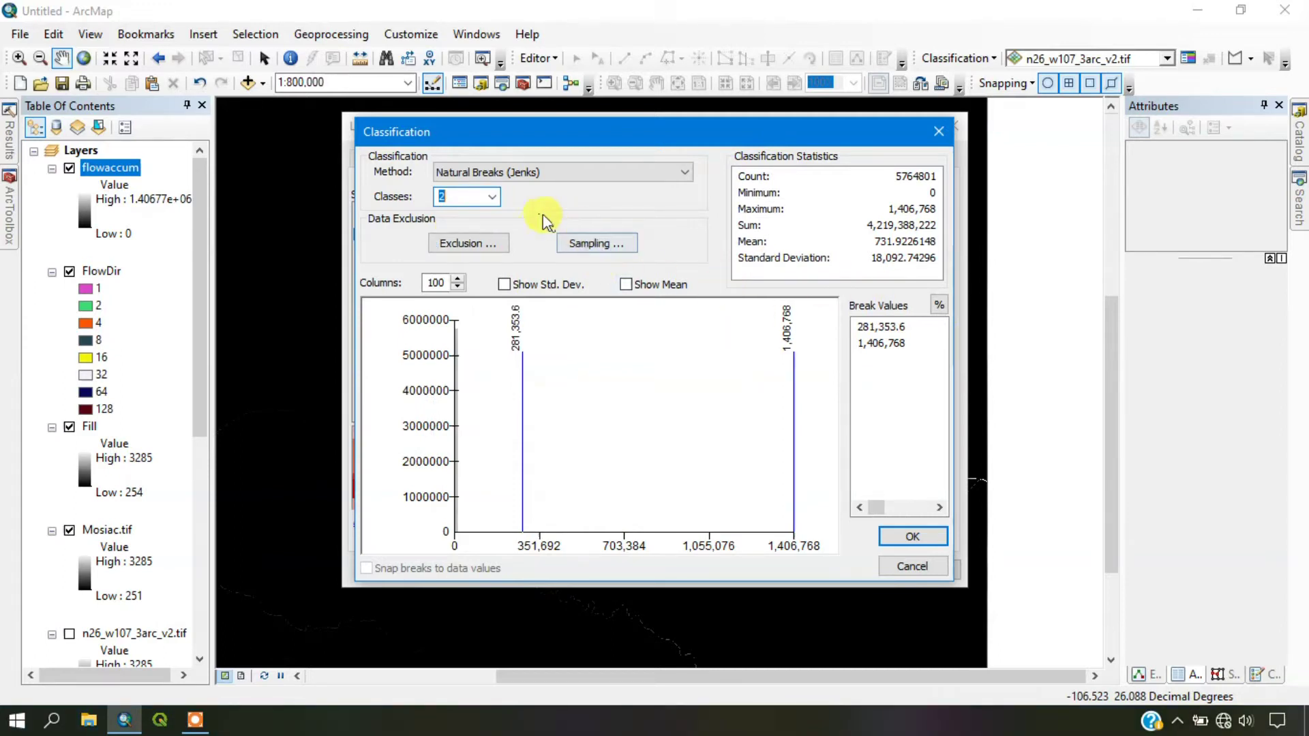
- Set the first break value of the two-class classification to 5000
{"action": "left_click", "coordinate": [444, 196]}
{"action": "left_click", "coordinate": [889, 326]}
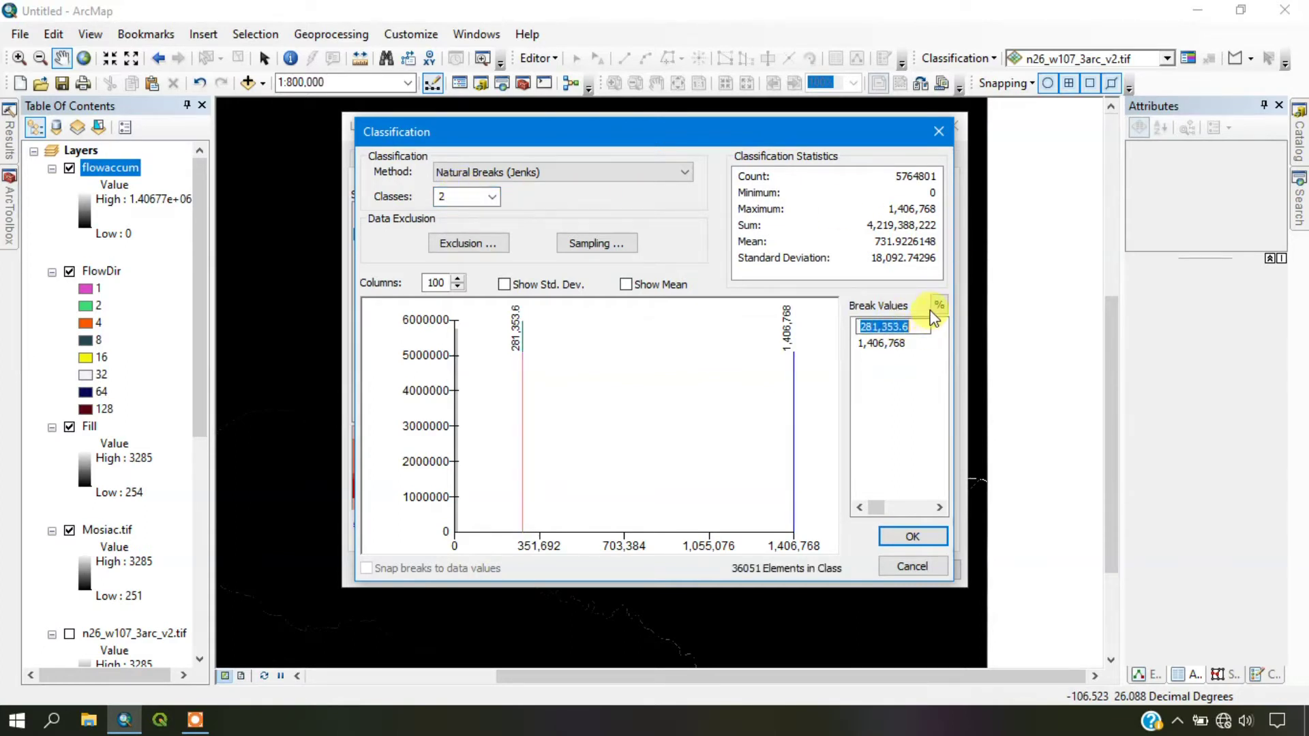
{"action": "type", "text": "5000"}
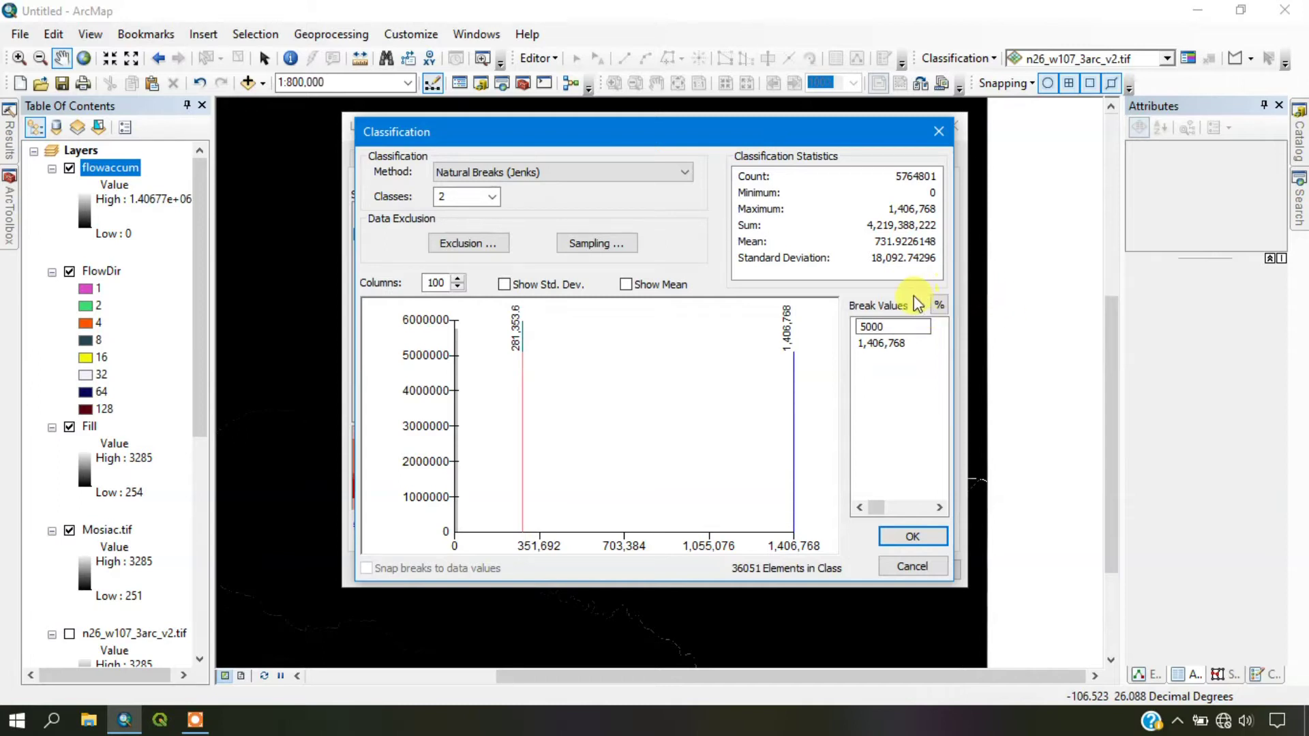
{"action": "key", "text": "Return"}
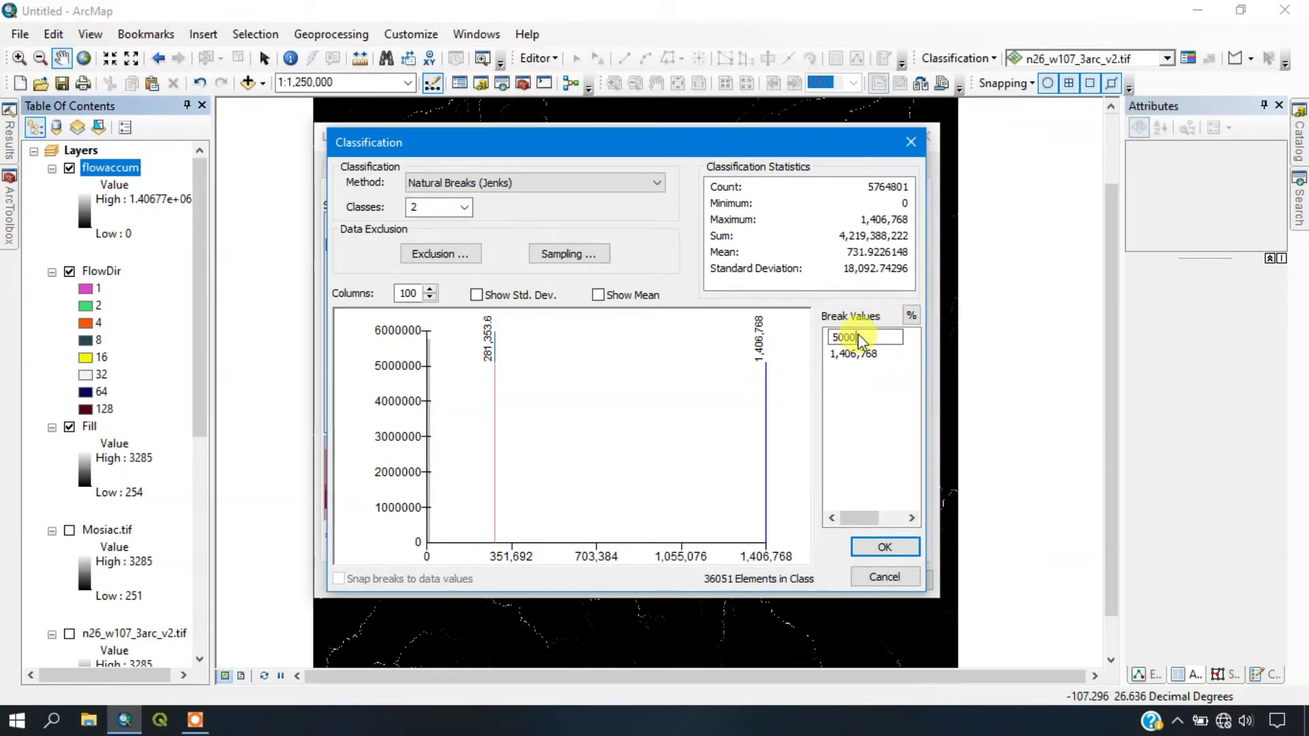
{"action": "key", "text": "Return"}
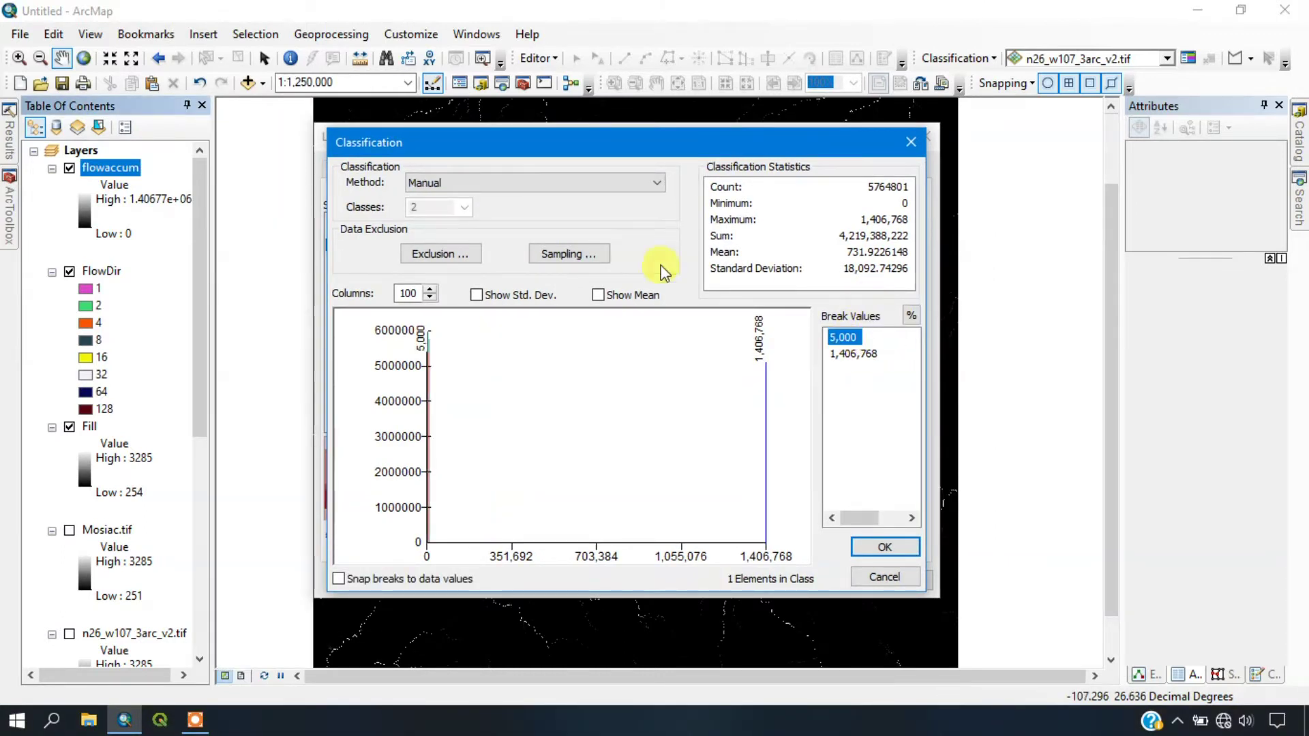
- Reset the classification method to Natural Breaks (Jenks), enter 5000 as the first break value again, and accept the classification
{"action": "left_click", "coordinate": [440, 183]}
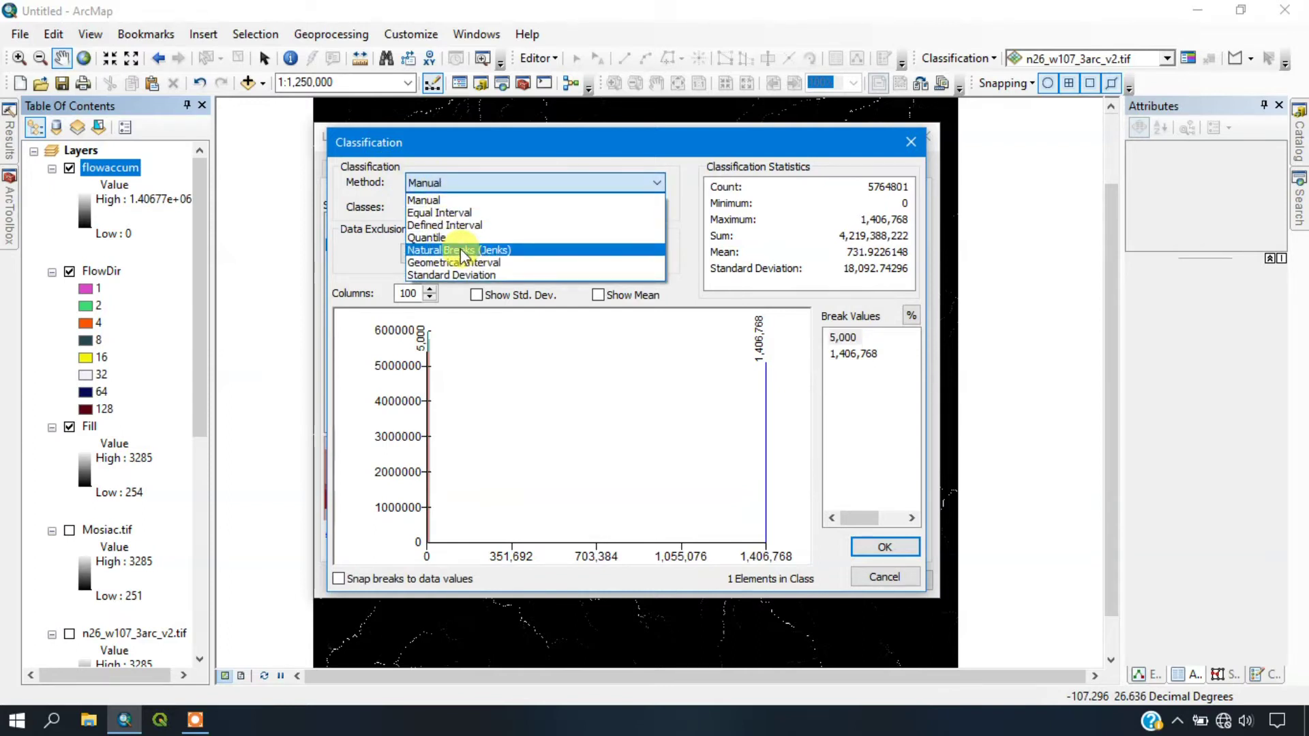
{"action": "left_click", "coordinate": [461, 250]}
{"action": "double_click", "coordinate": [423, 207]}
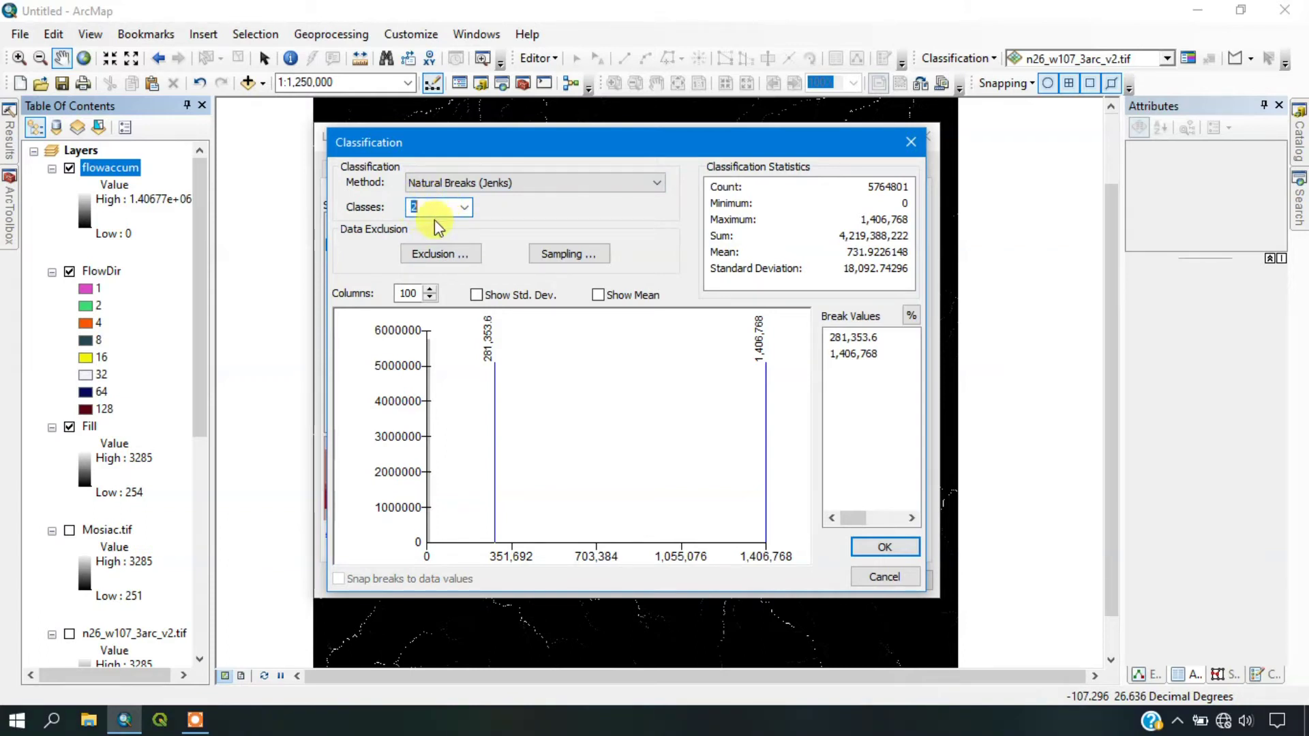
{"action": "left_click", "coordinate": [854, 338]}
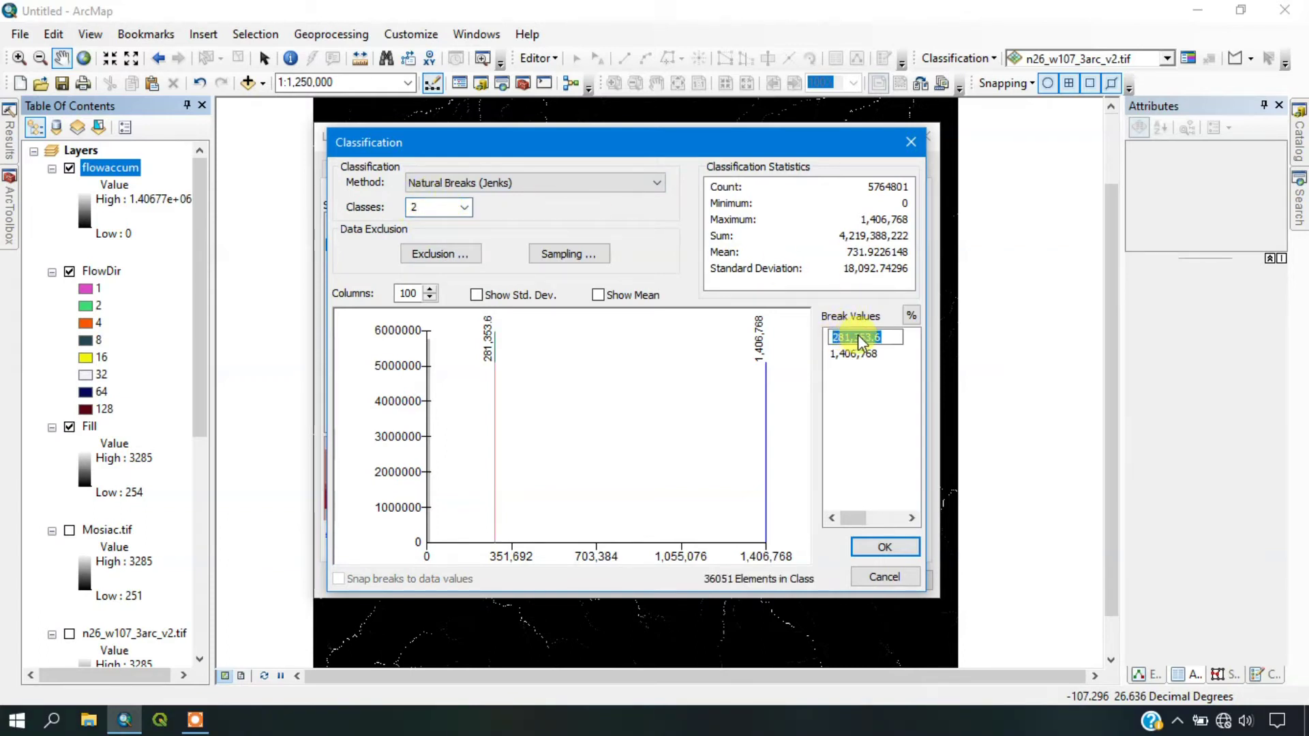
{"action": "type", "text": "5,00"}
{"action": "type", "text": "000"}
{"action": "key", "text": "Return"}
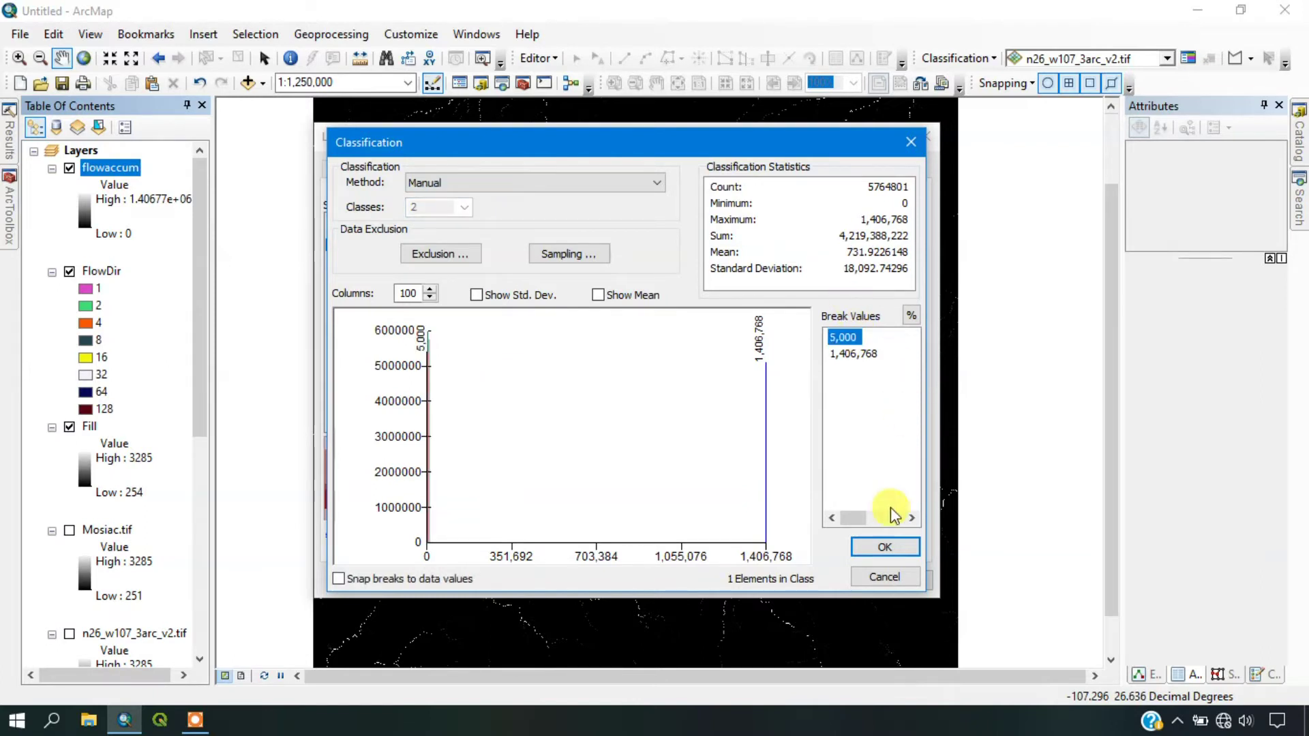
{"action": "left_click", "coordinate": [884, 546]}
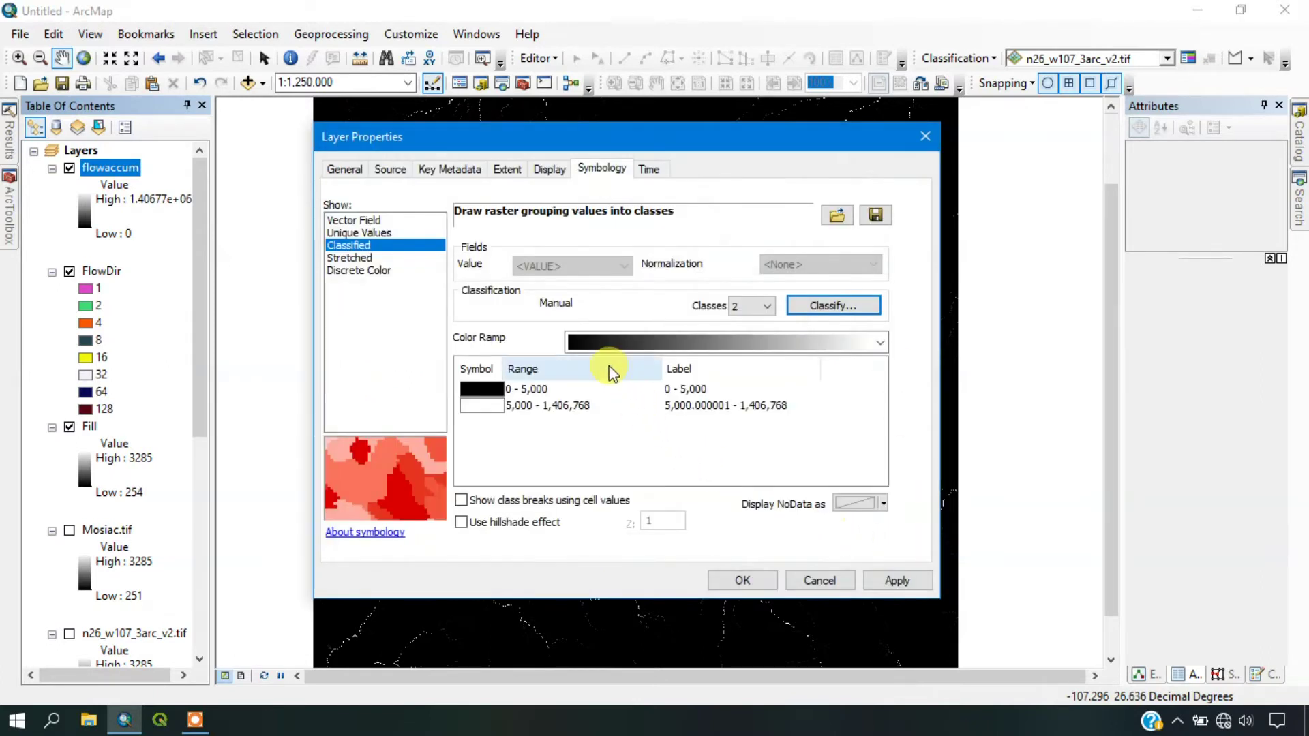
- Apply the two-class symbology to the flowaccum layer and close its properties
{"action": "left_click_drag", "start_coordinate": [562, 137], "coordinate": [562, 101]}
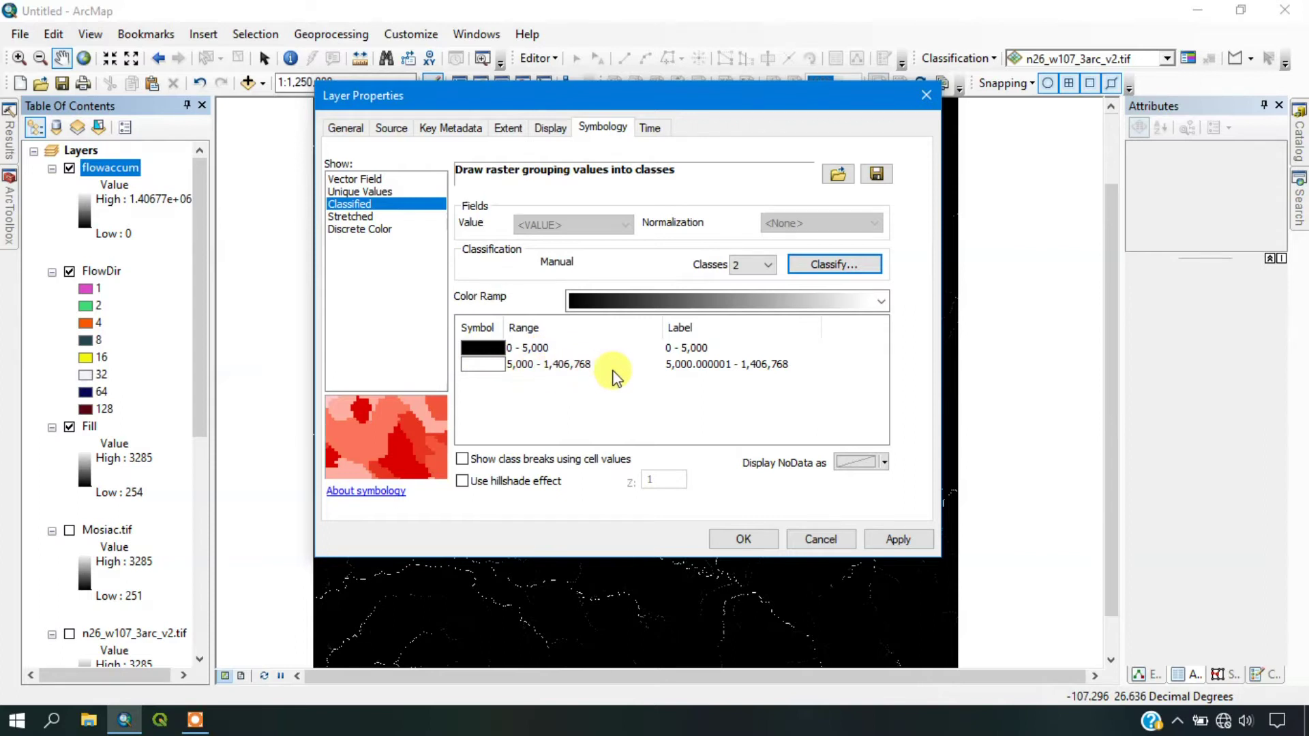
{"action": "left_click", "coordinate": [921, 533]}
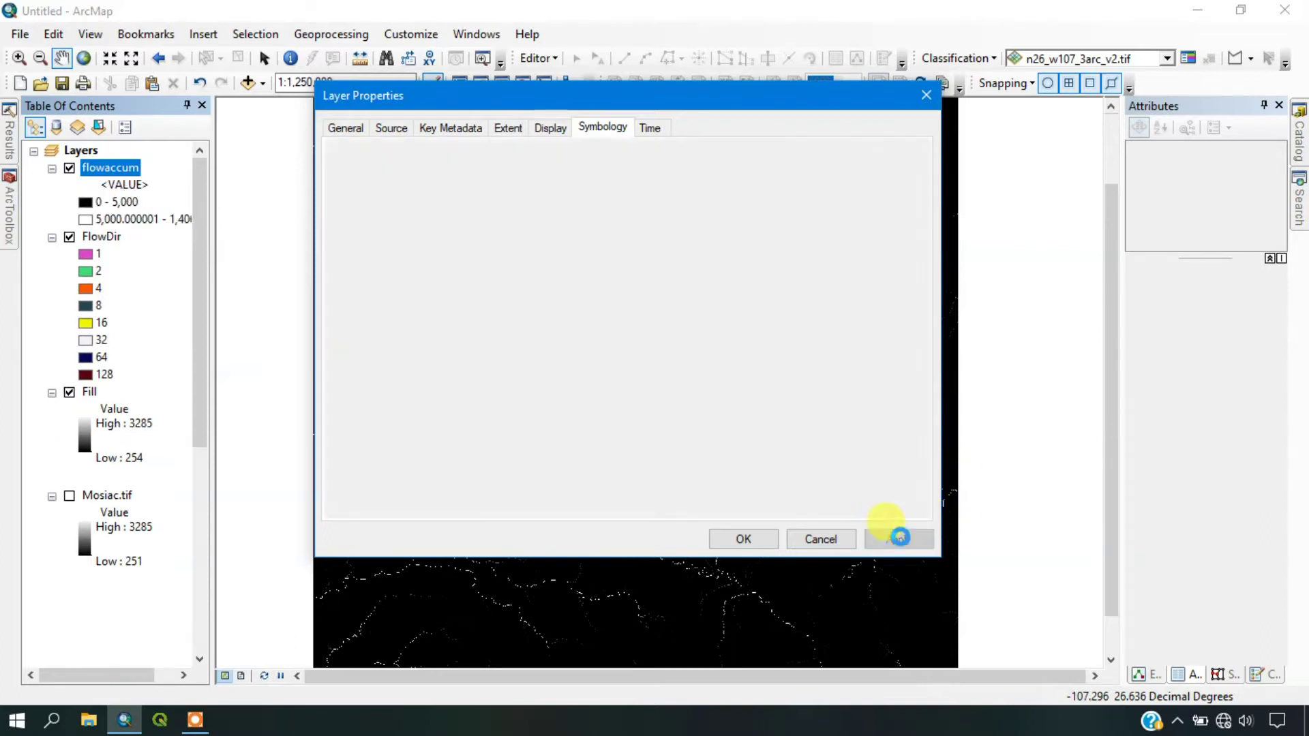
{"action": "left_click", "coordinate": [726, 540]}
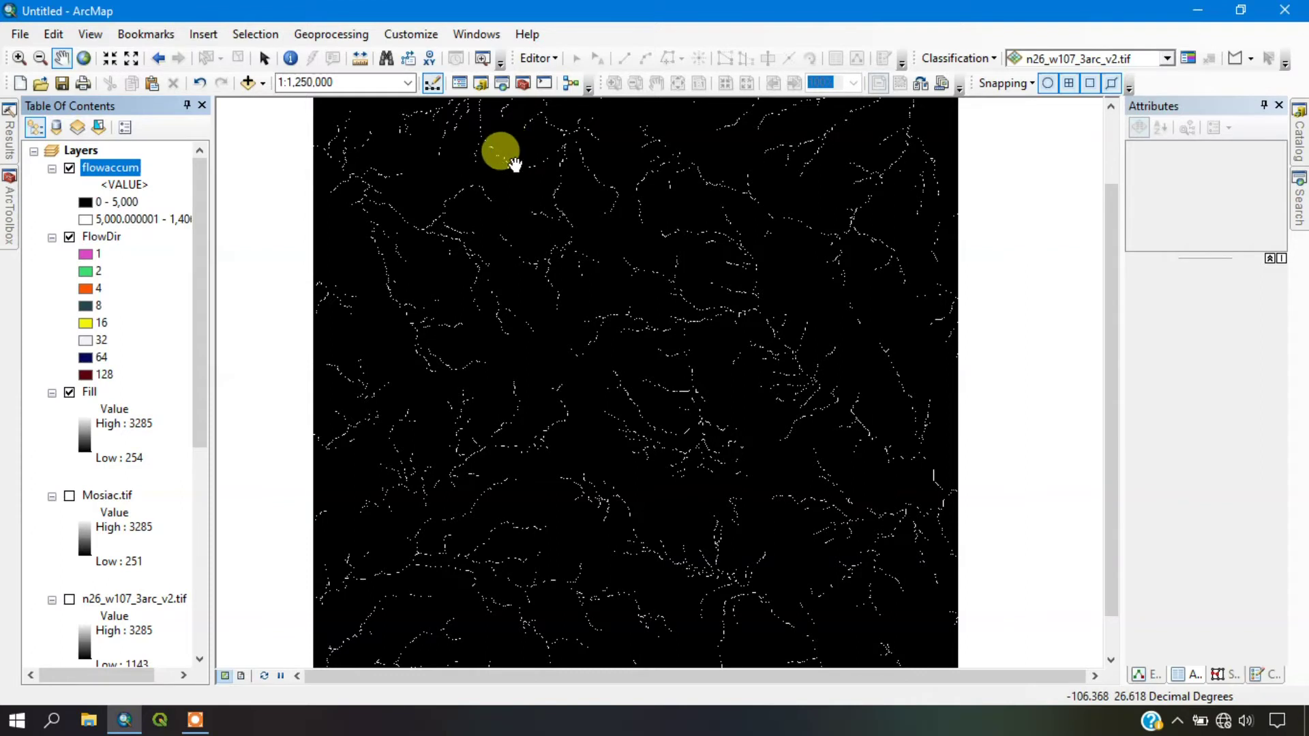
- Run the Basin tool on the FlowDir raster, saving the output raster as W_Basin in the Analysis folder
{"action": "left_click", "coordinate": [5, 236]}
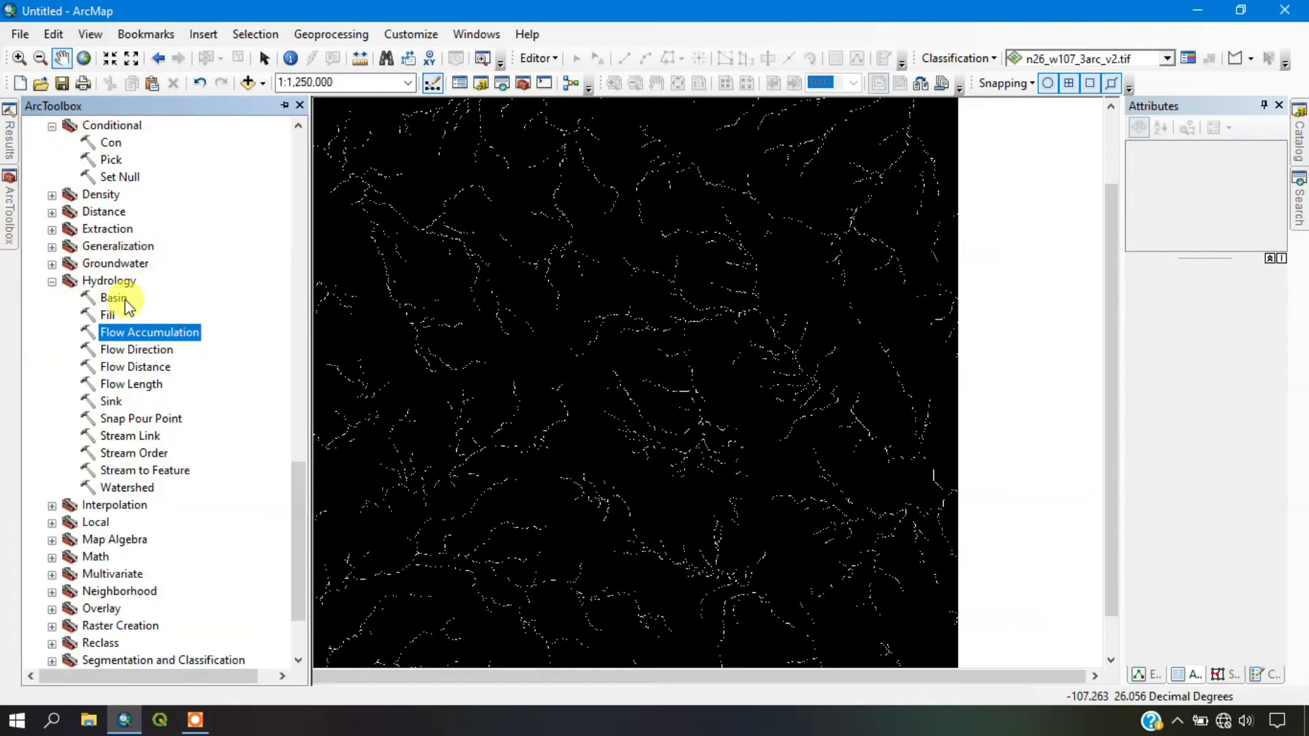
{"action": "double_click", "coordinate": [114, 298]}
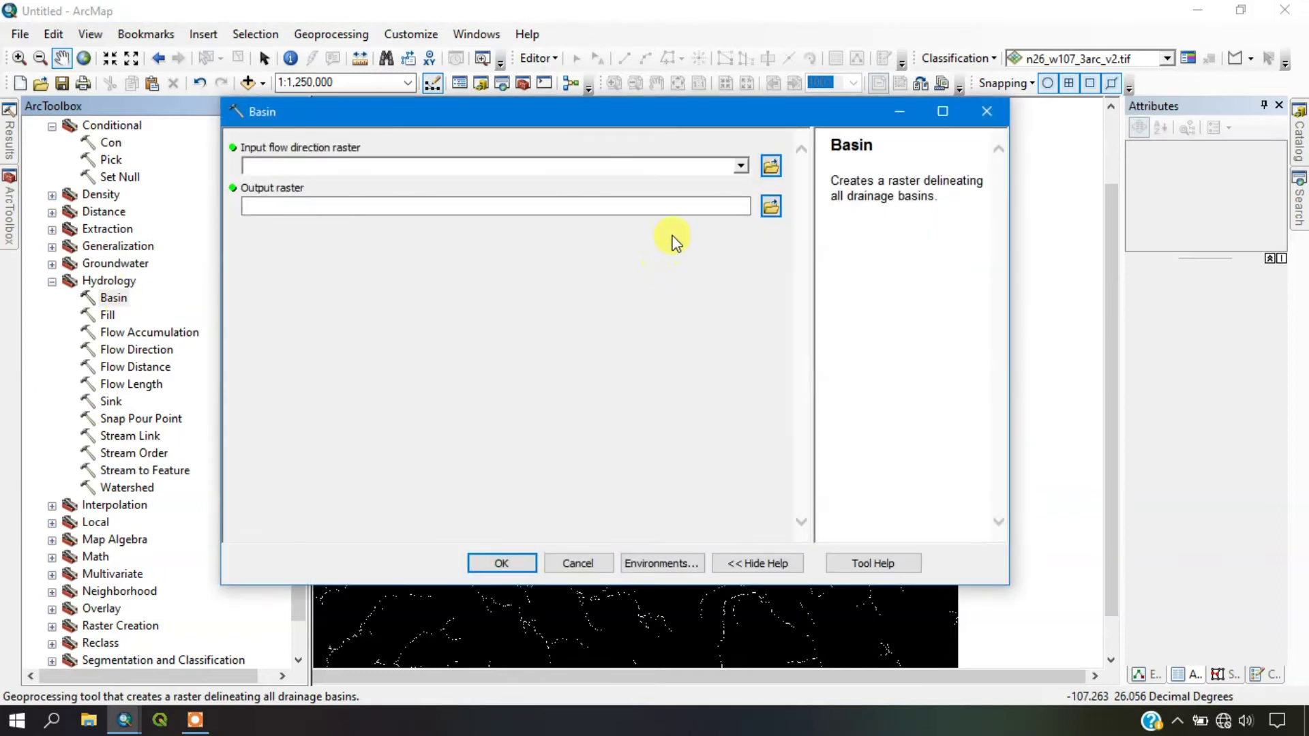
{"action": "left_click", "coordinate": [740, 166]}
{"action": "left_click", "coordinate": [315, 185]}
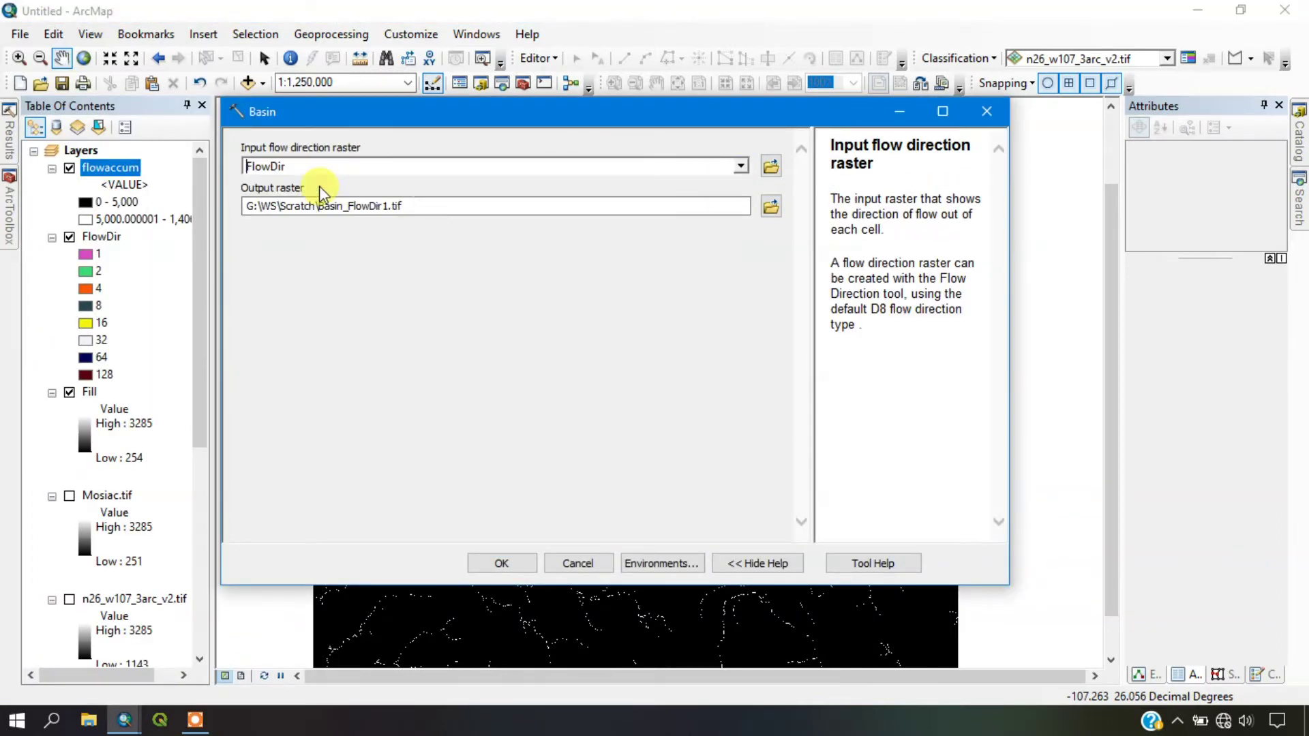
{"action": "left_click", "coordinate": [771, 206]}
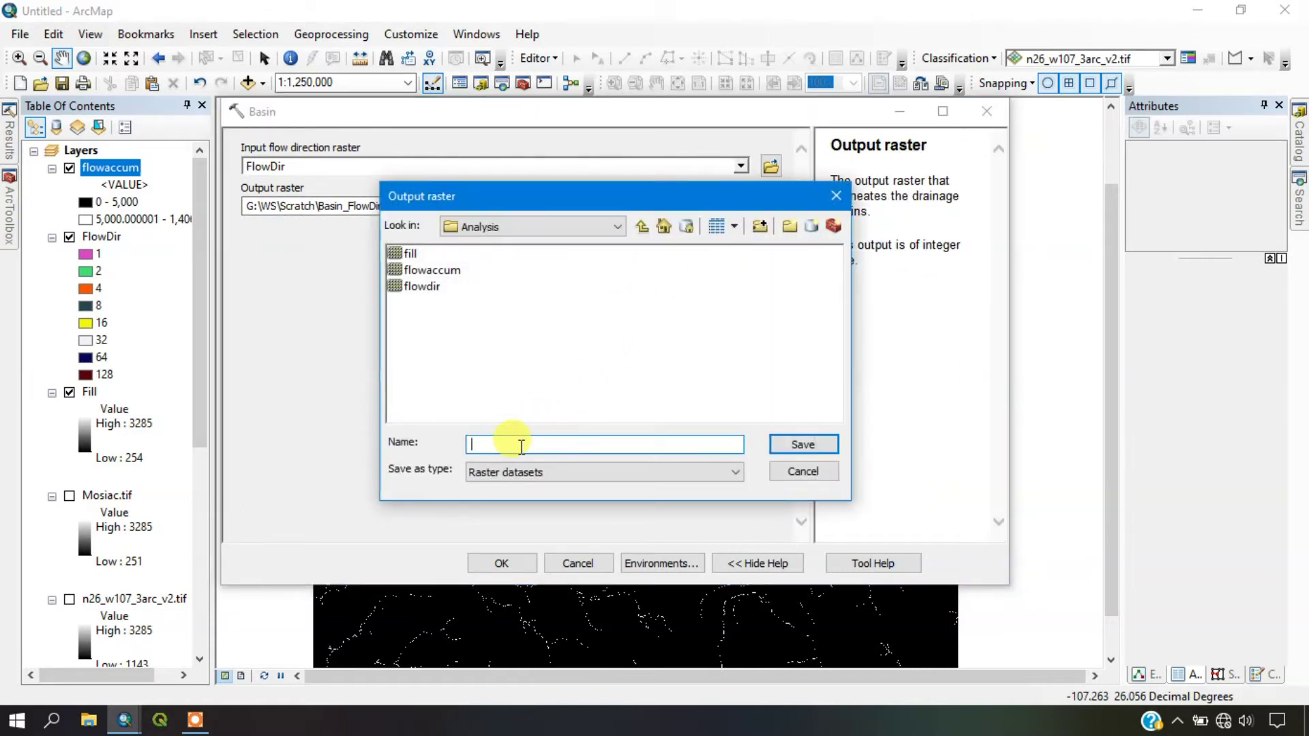
{"action": "type", "text": "W_Basin"}
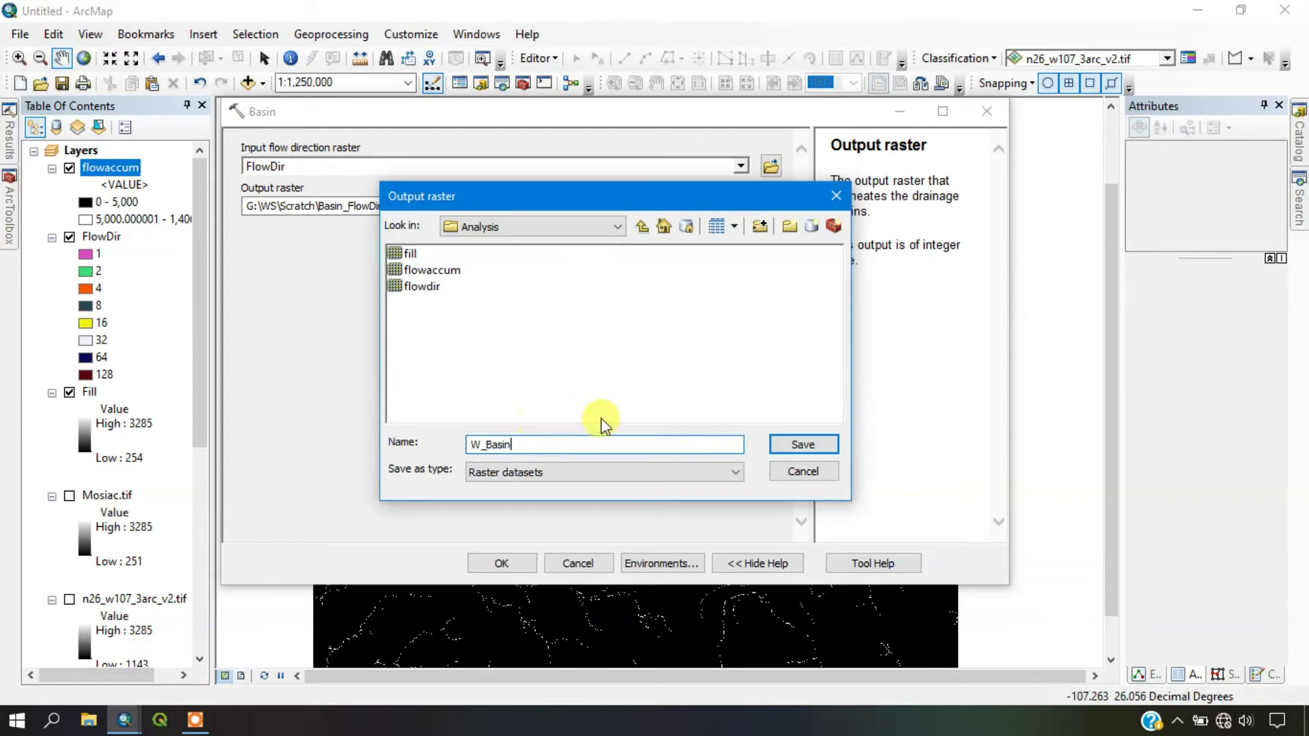
{"action": "left_click", "coordinate": [797, 441]}
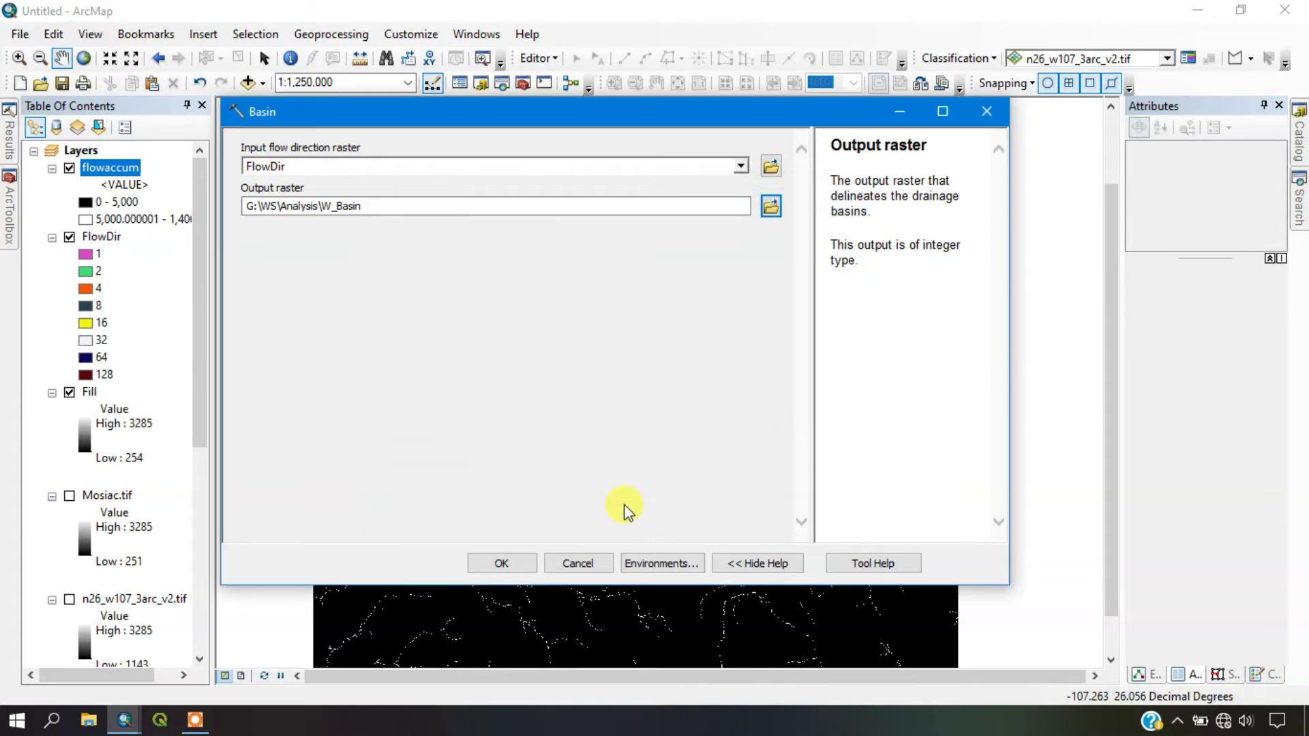
{"action": "left_click", "coordinate": [517, 563]}
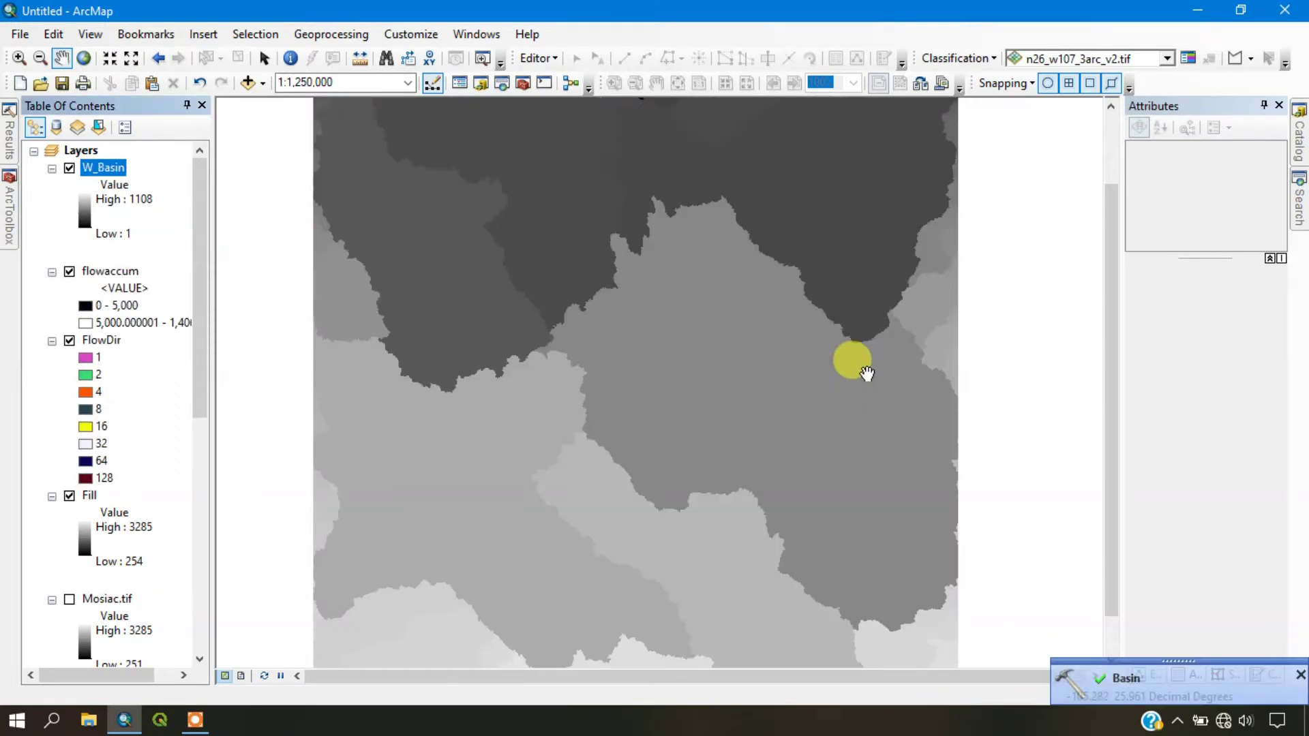
{"action": "scroll", "coordinate": [707, 321], "scroll_direction": "up", "scroll_amount": 3}
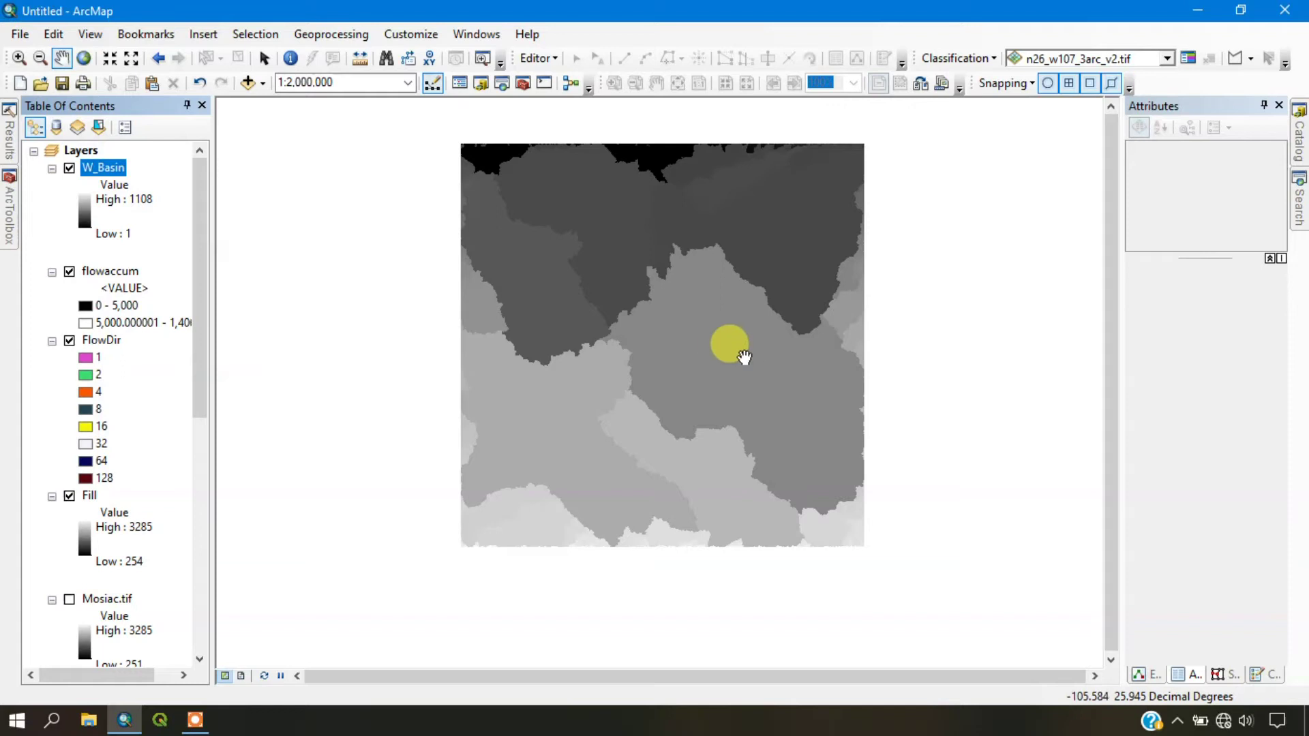
- Start the Raster to Polygon conversion tool and set W_Basin as its input raster
{"action": "mouse_move", "coordinate": [10, 208]}
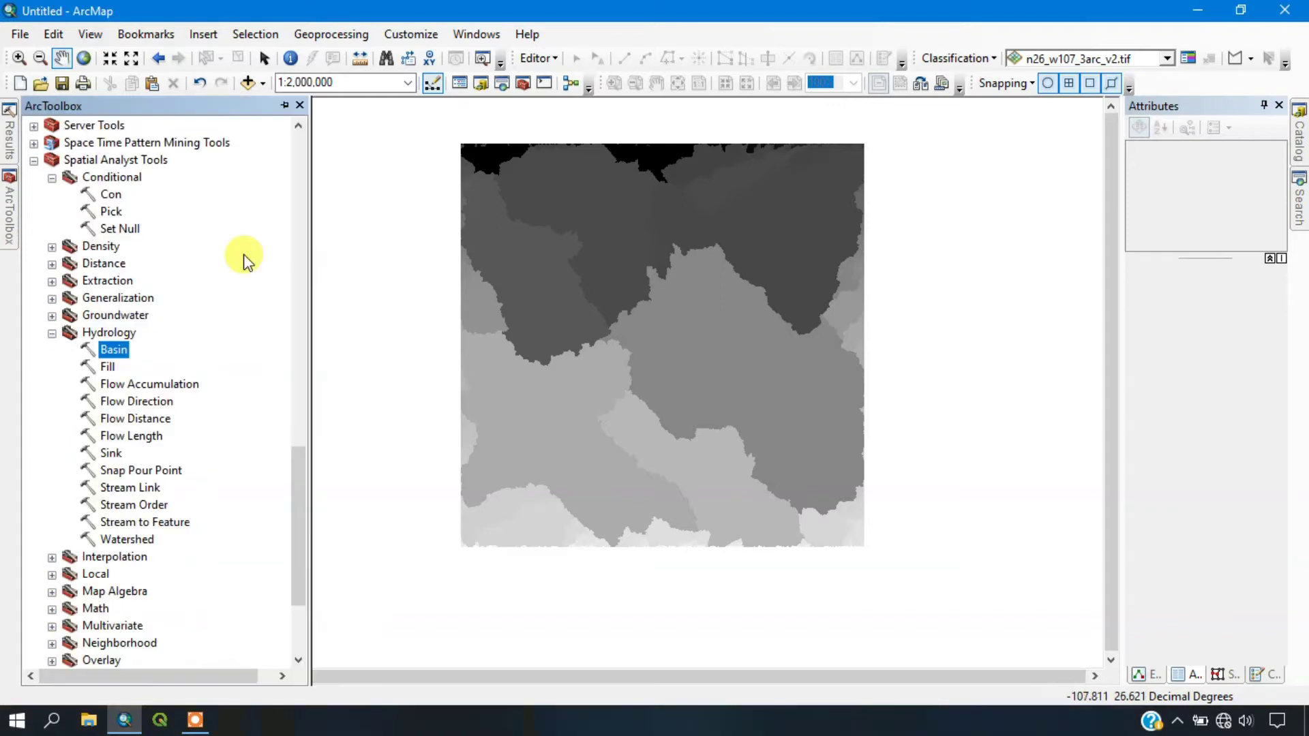
{"action": "scroll", "coordinate": [198, 262], "scroll_direction": "up", "scroll_amount": 15}
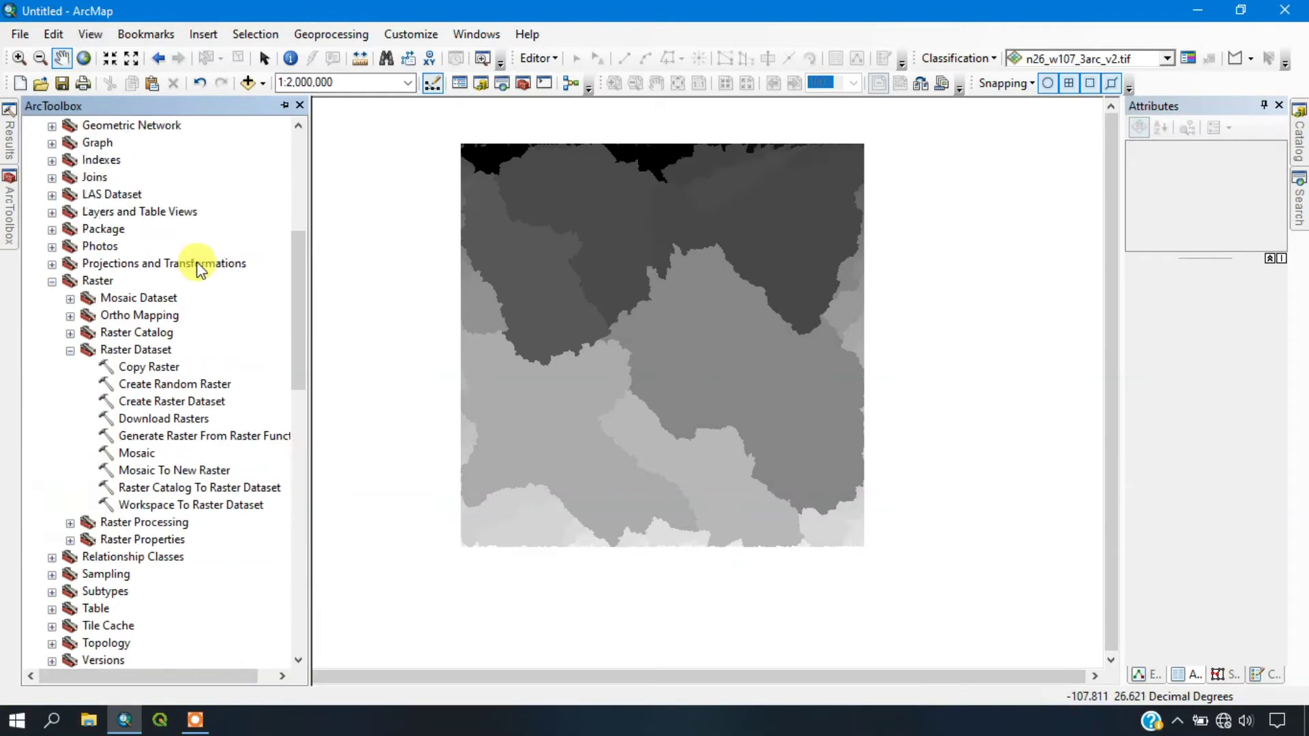
{"action": "scroll", "coordinate": [194, 262], "scroll_direction": "up", "scroll_amount": 2}
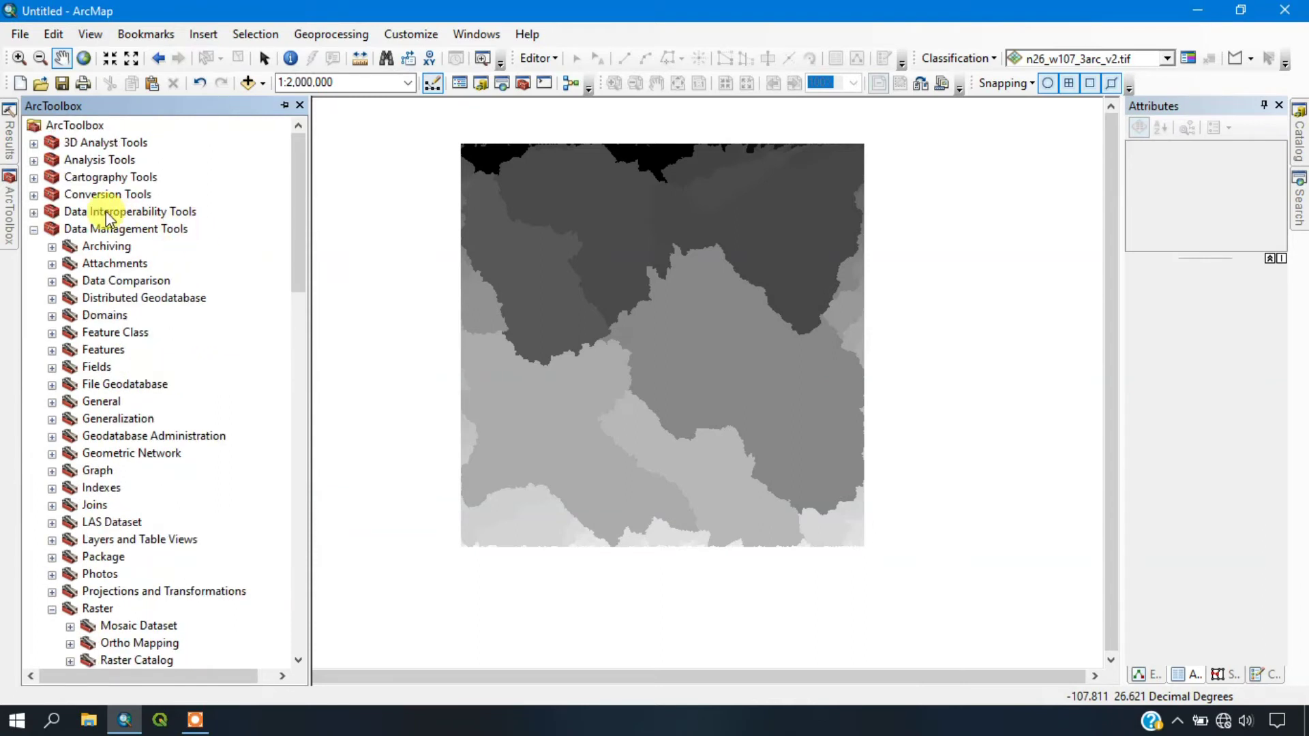
{"action": "left_click", "coordinate": [34, 195]}
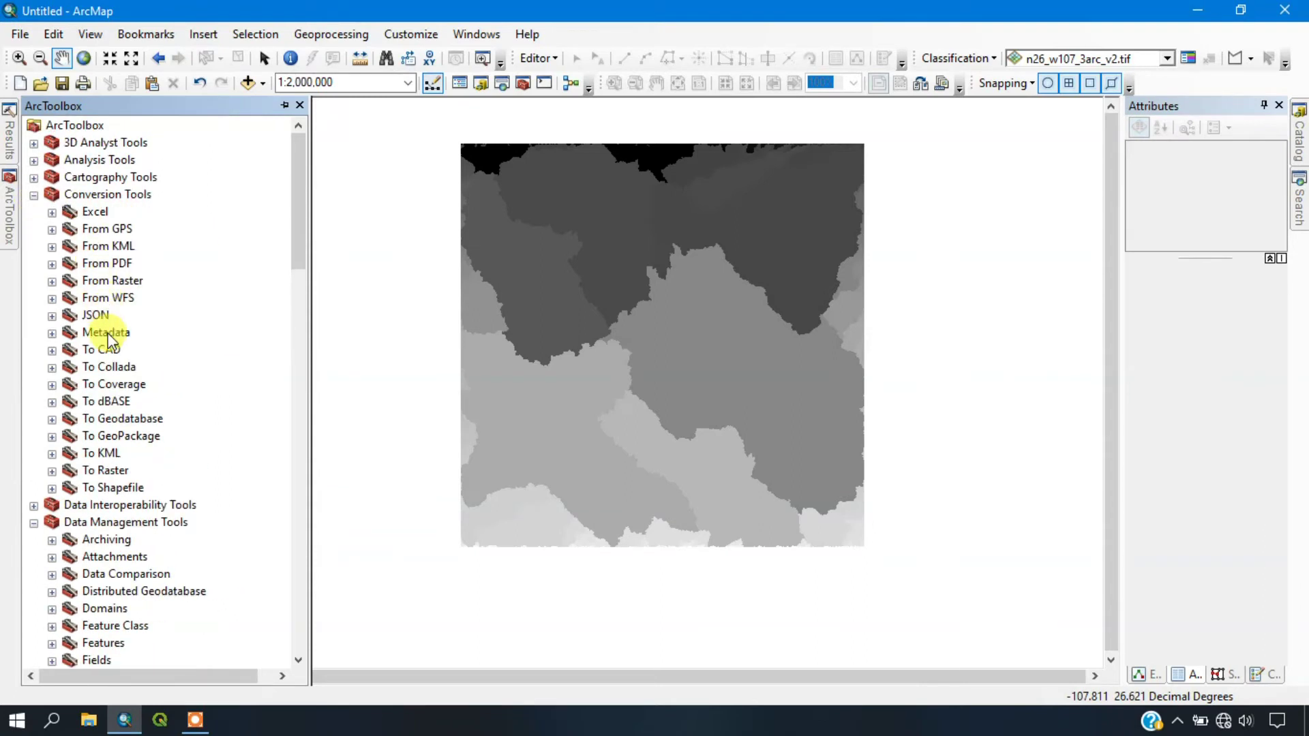
{"action": "left_click", "coordinate": [51, 282]}
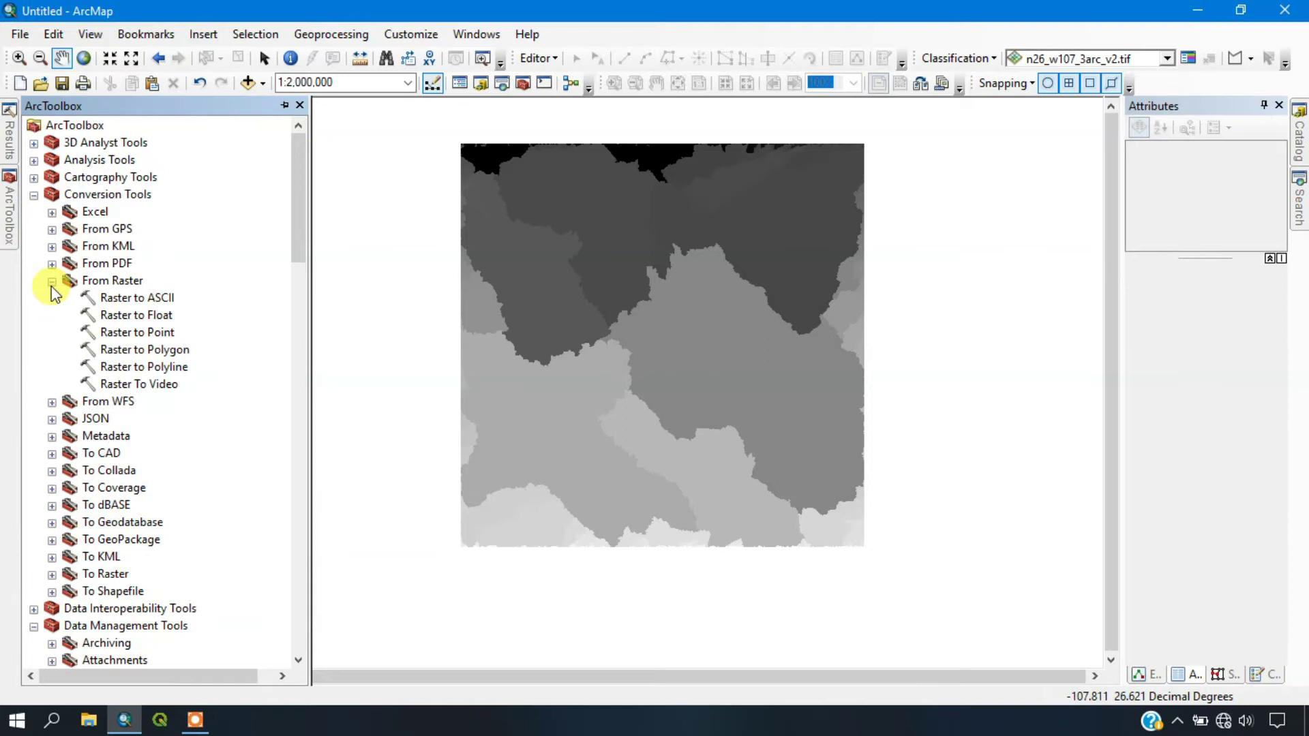
{"action": "double_click", "coordinate": [130, 351]}
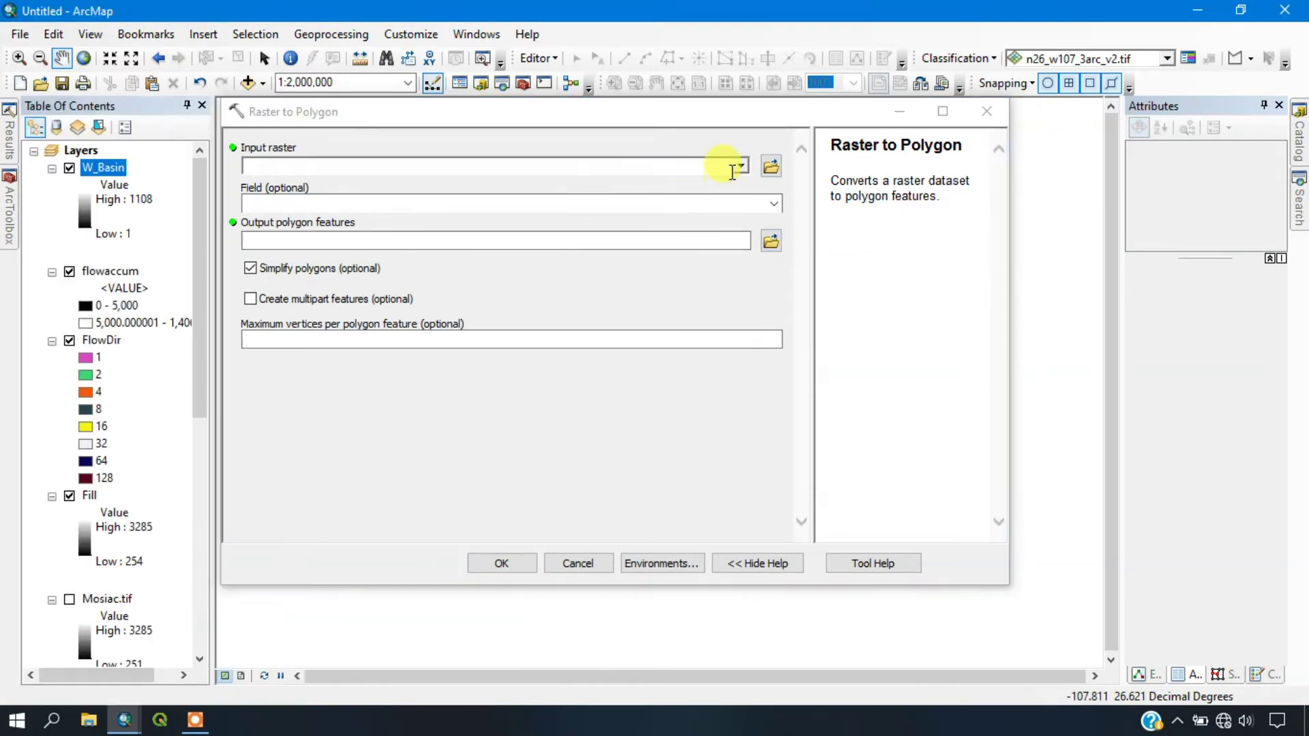
{"action": "left_click", "coordinate": [740, 166]}
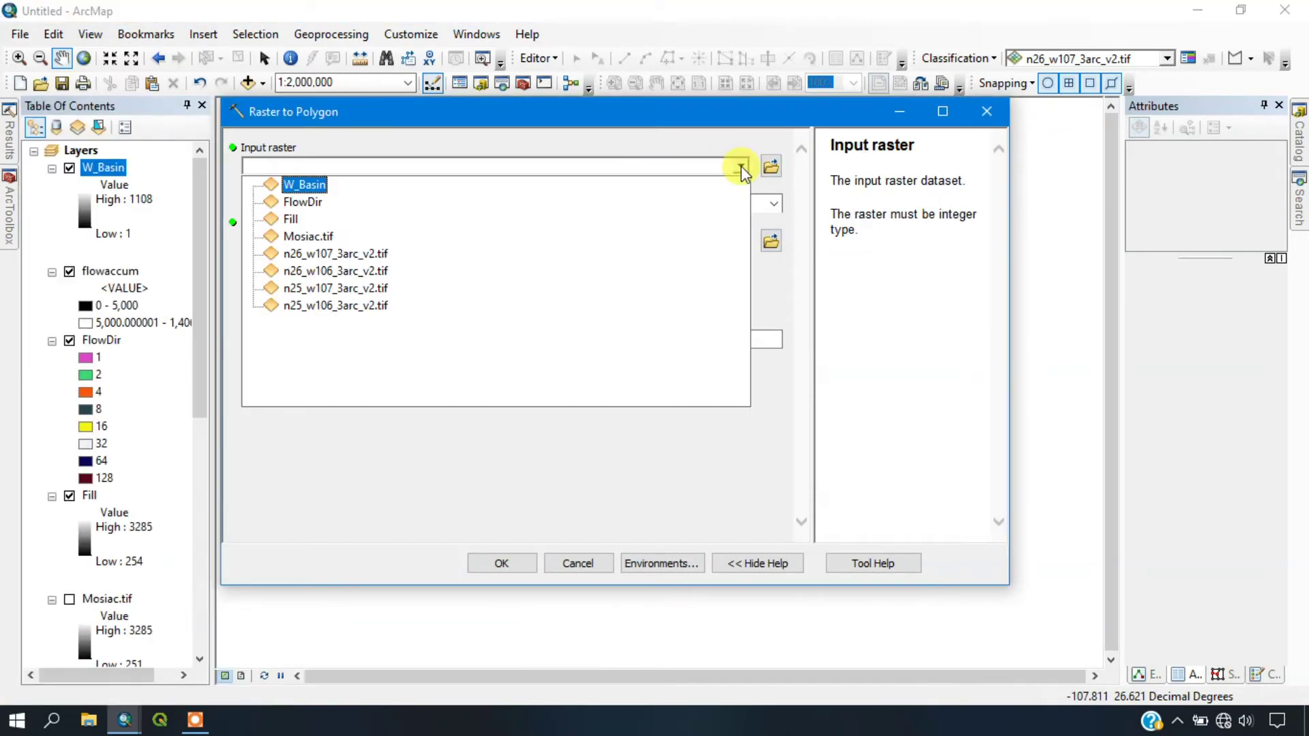
{"action": "left_click", "coordinate": [307, 185]}
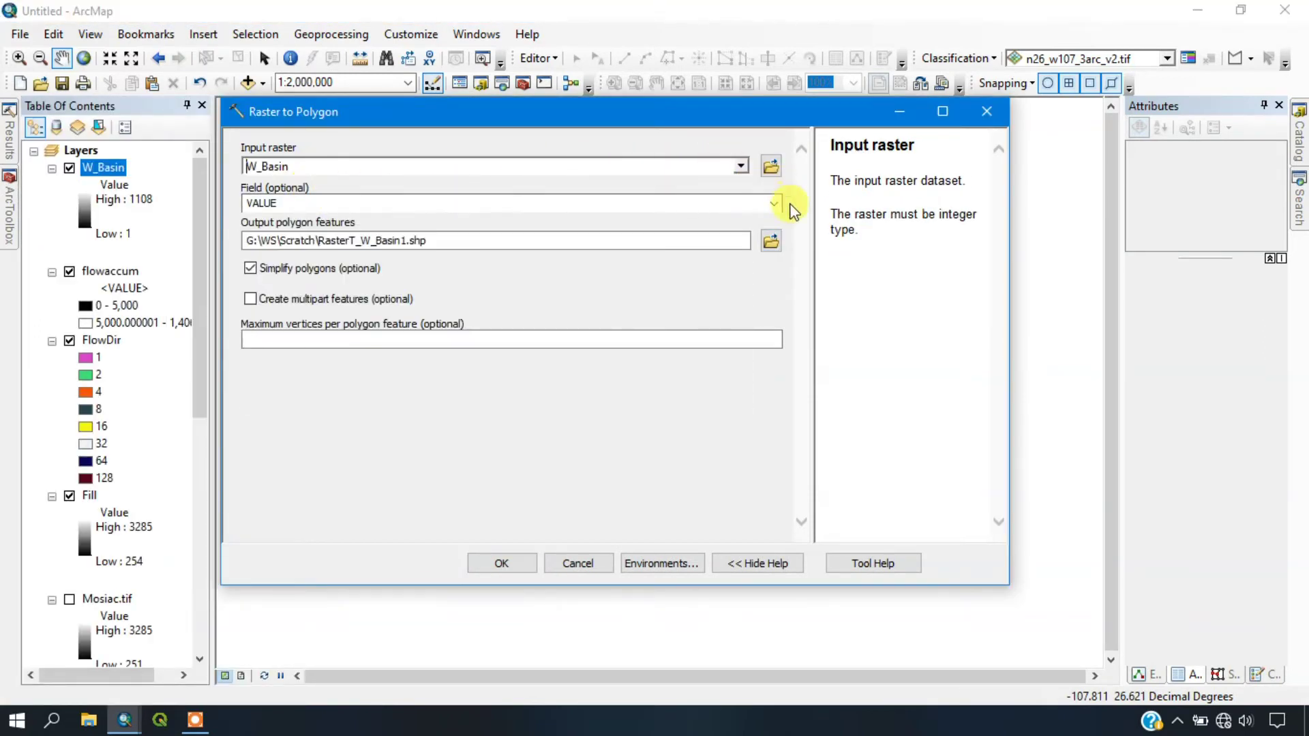
- Name the output polygon features W_Basin1 in the Analysis folder, keeping the existing W_Basin, and run the conversion
{"action": "left_click", "coordinate": [771, 241]}
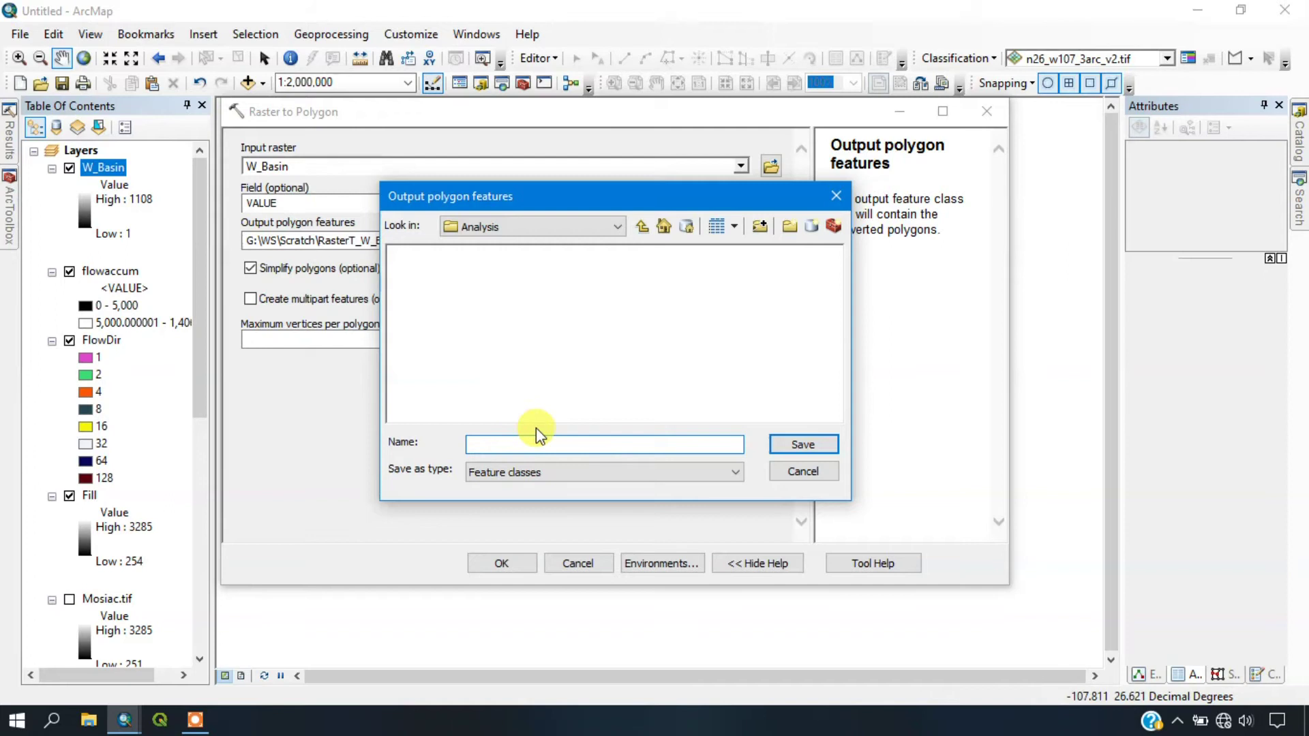
{"action": "type", "text": "W_Basin"}
{"action": "left_click", "coordinate": [791, 444]}
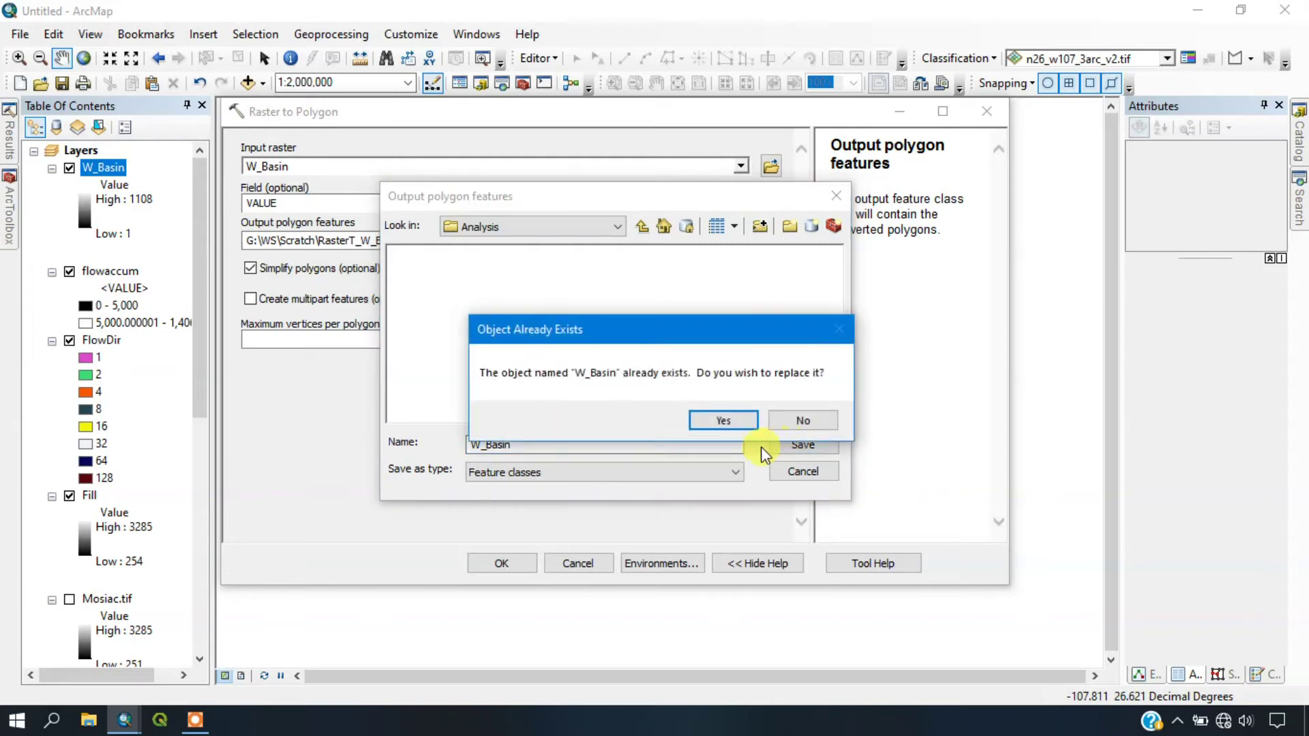
{"action": "left_click", "coordinate": [800, 423]}
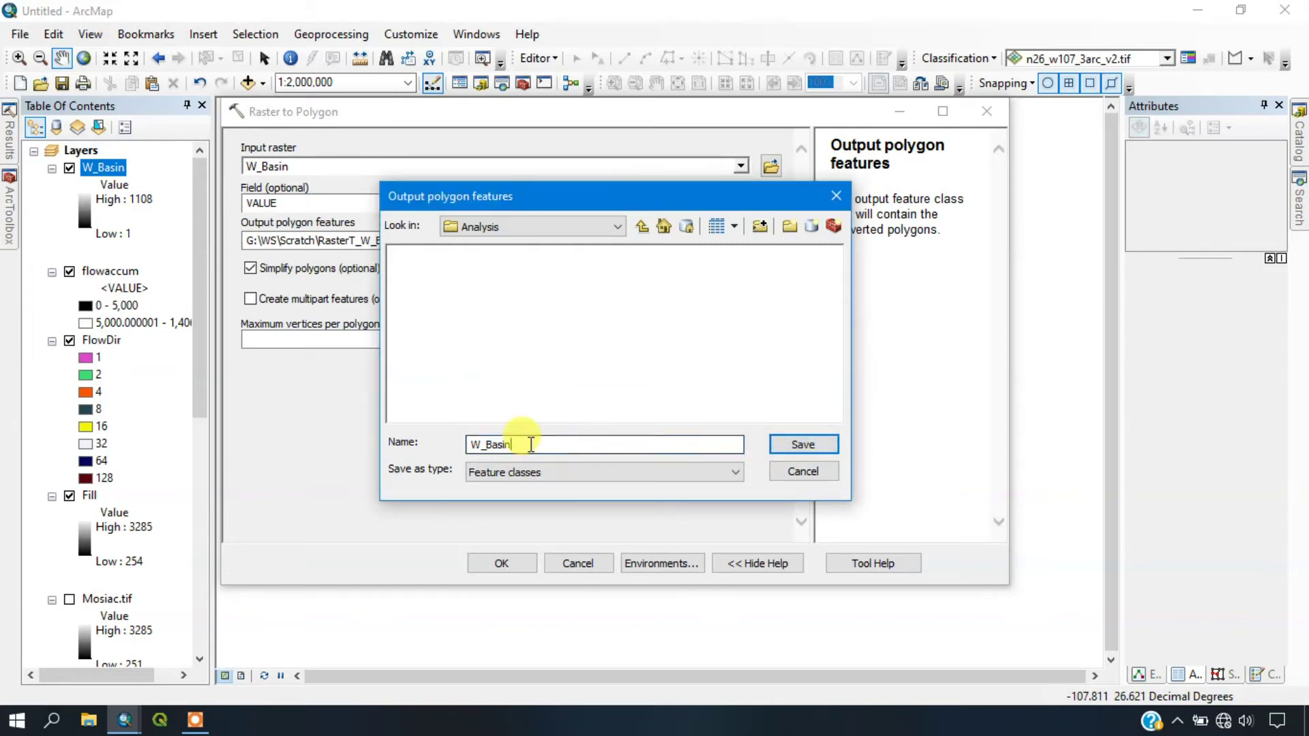
{"action": "type", "text": "1"}
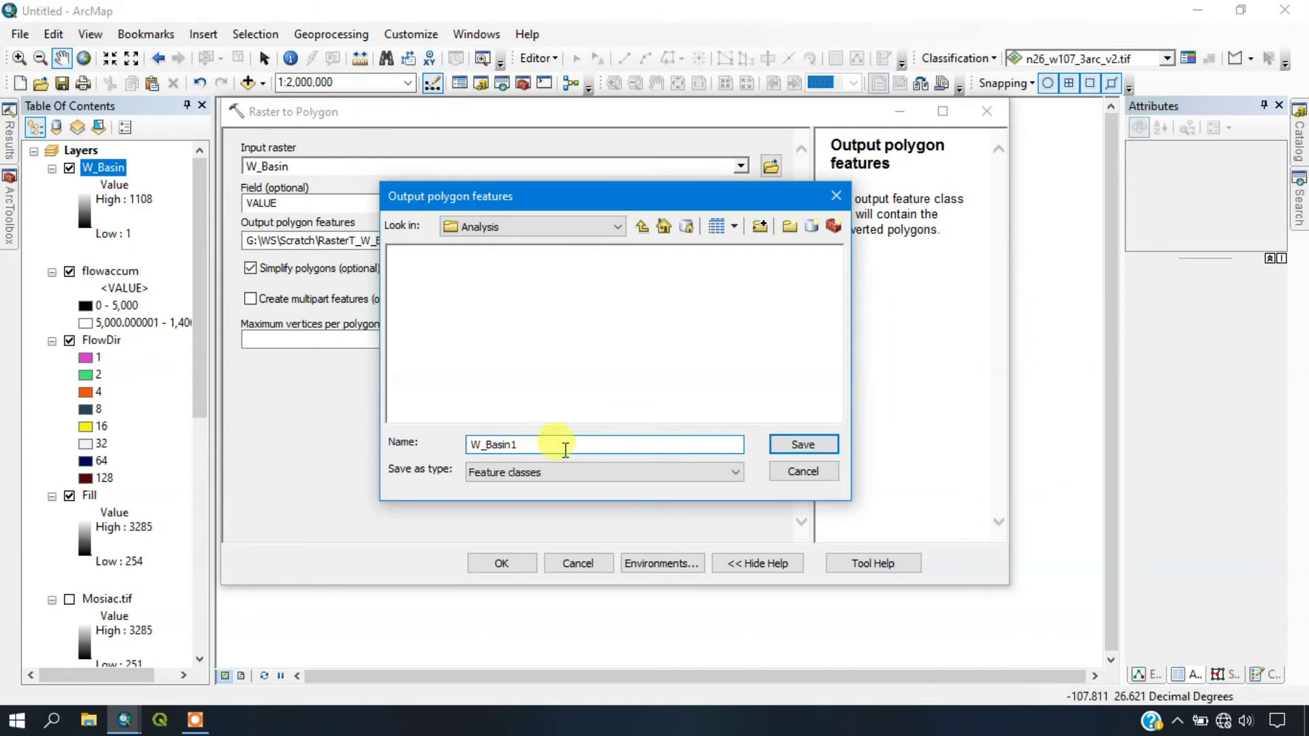
{"action": "left_click", "coordinate": [779, 446]}
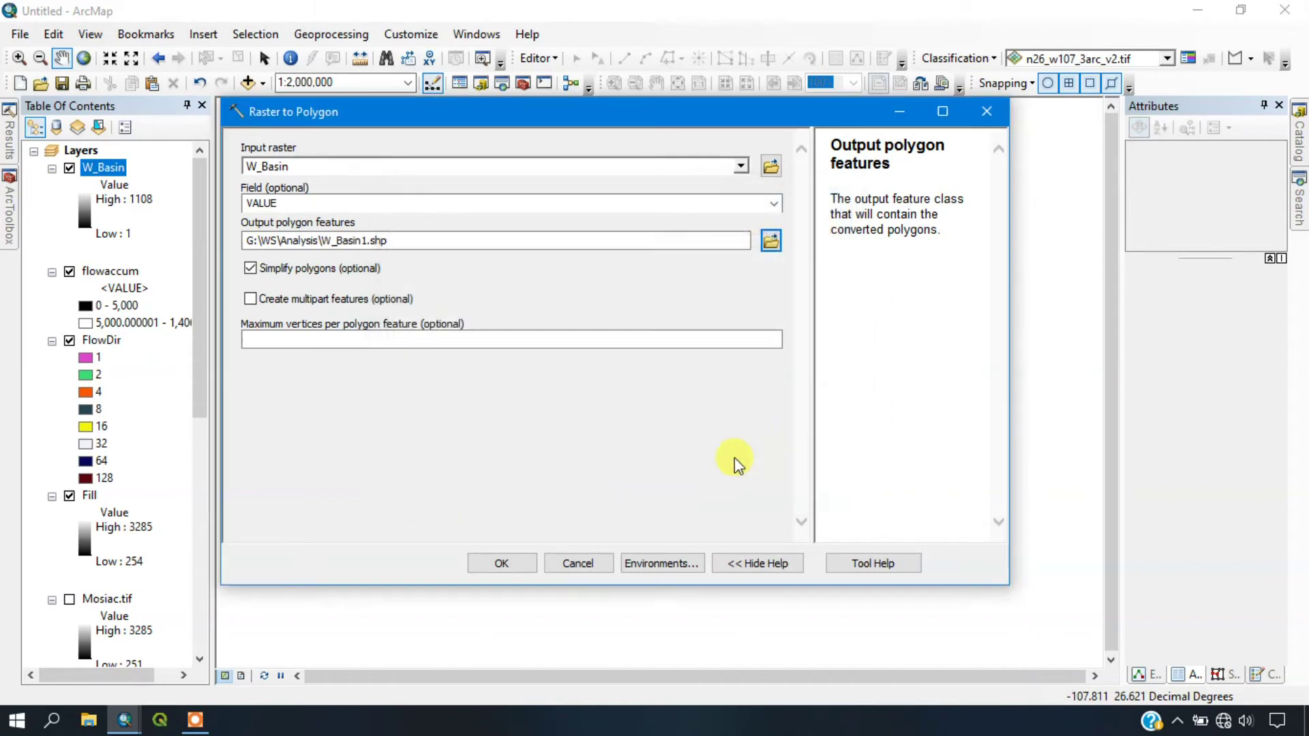
{"action": "left_click", "coordinate": [492, 552]}
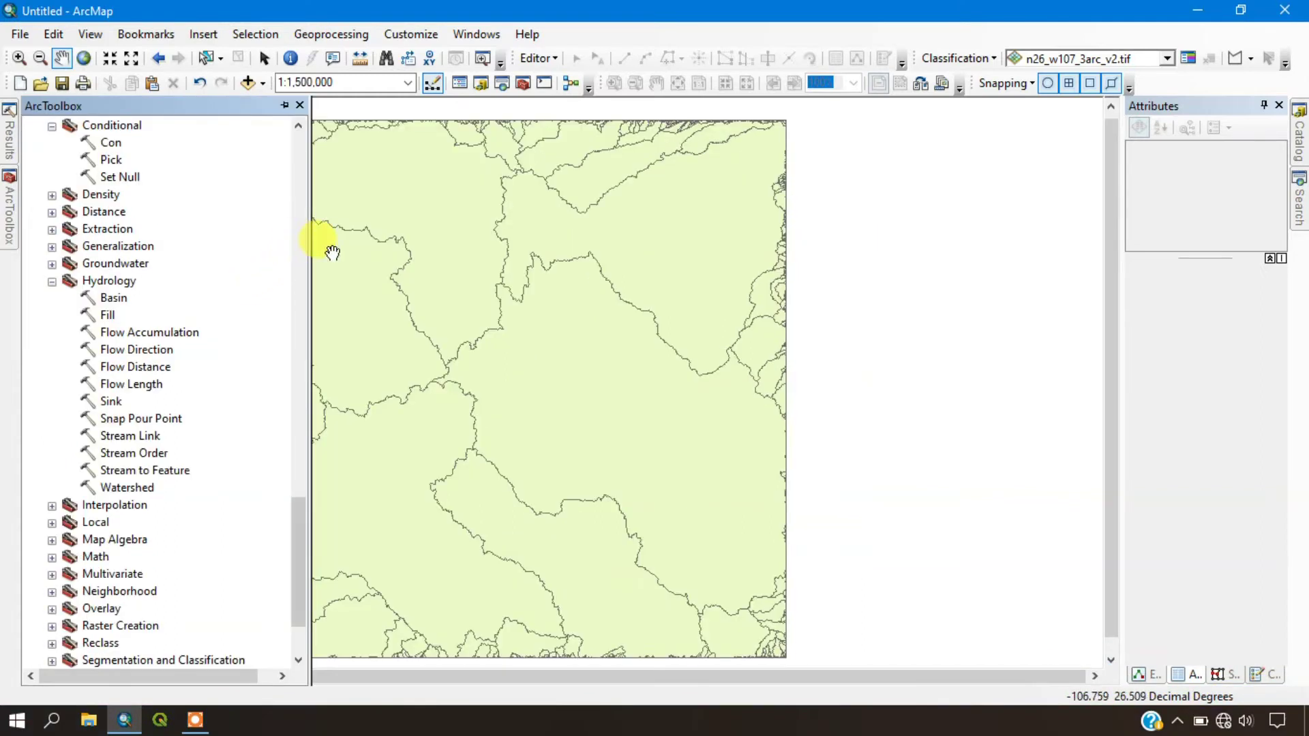
{"action": "left_click_drag", "start_coordinate": [515, 355], "coordinate": [663, 352]}
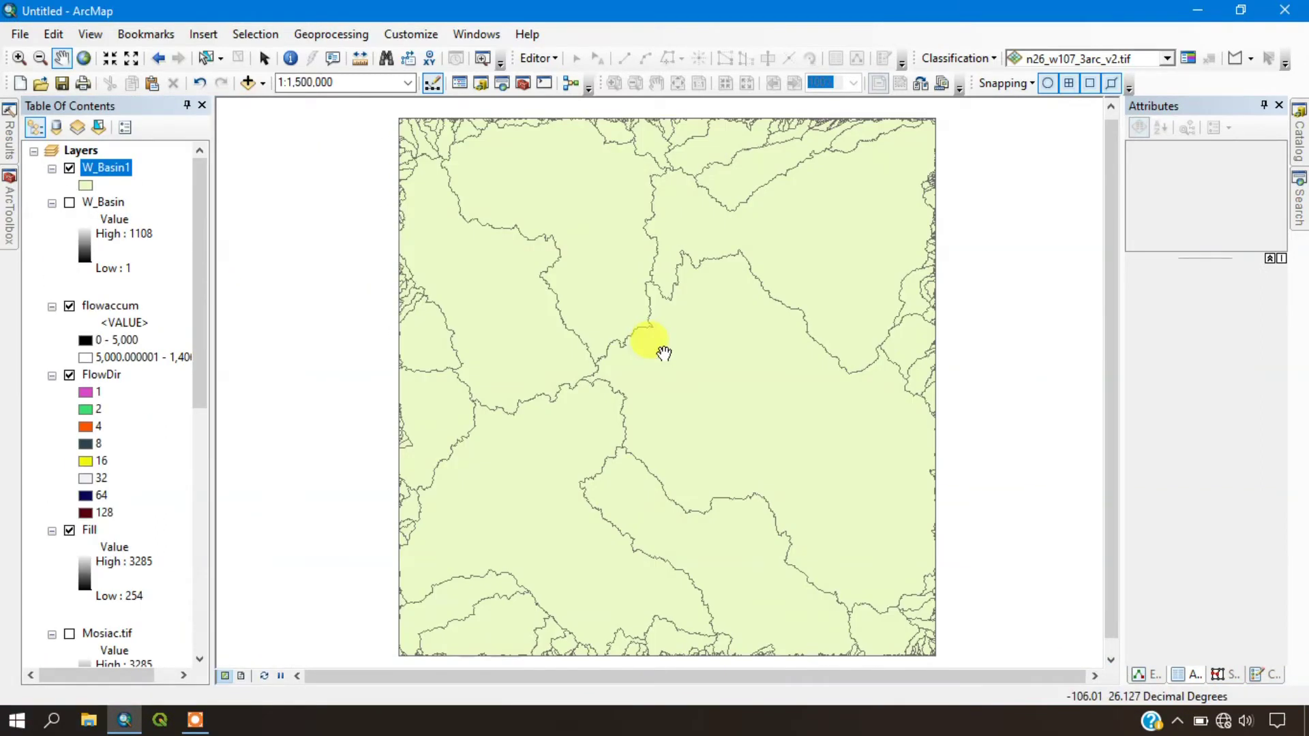
{"action": "left_click_drag", "start_coordinate": [713, 352], "coordinate": [664, 353]}
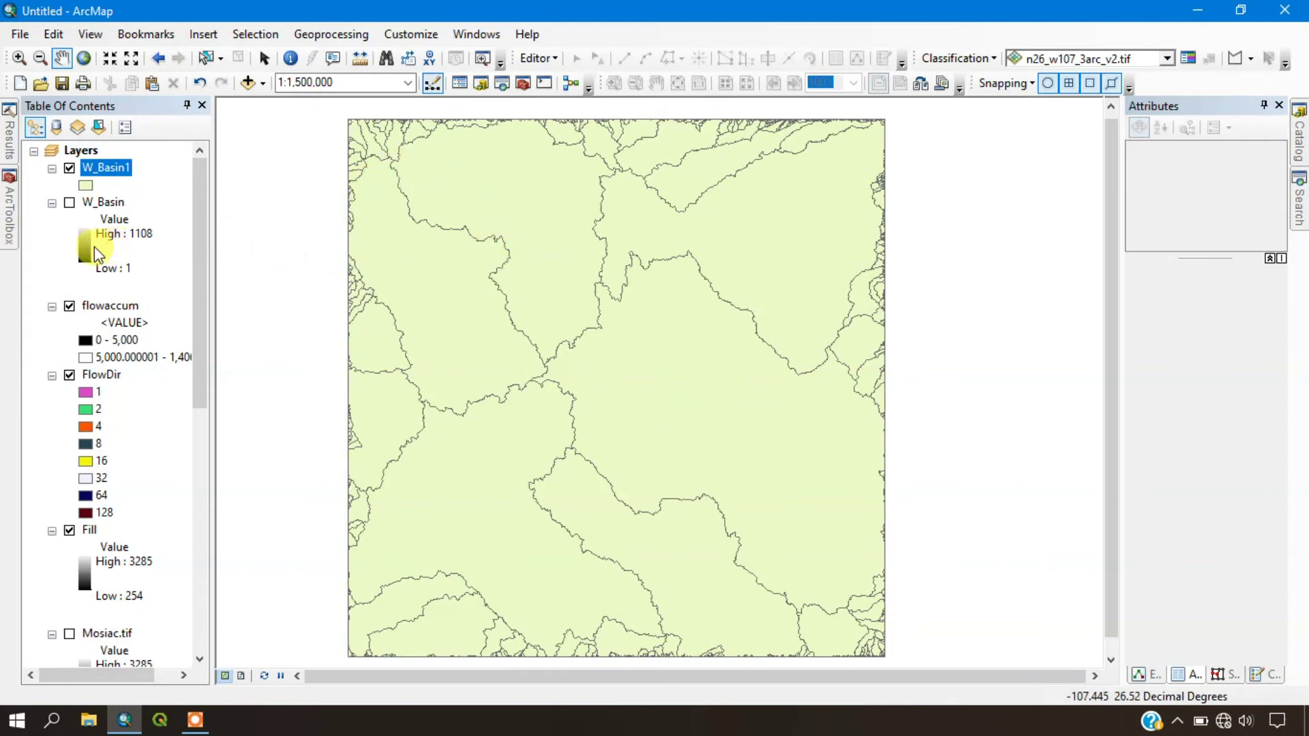
- Start the Raster Calculator and build the Map Algebra expression "flowaccum" > 5000
{"action": "left_click", "coordinate": [9, 198]}
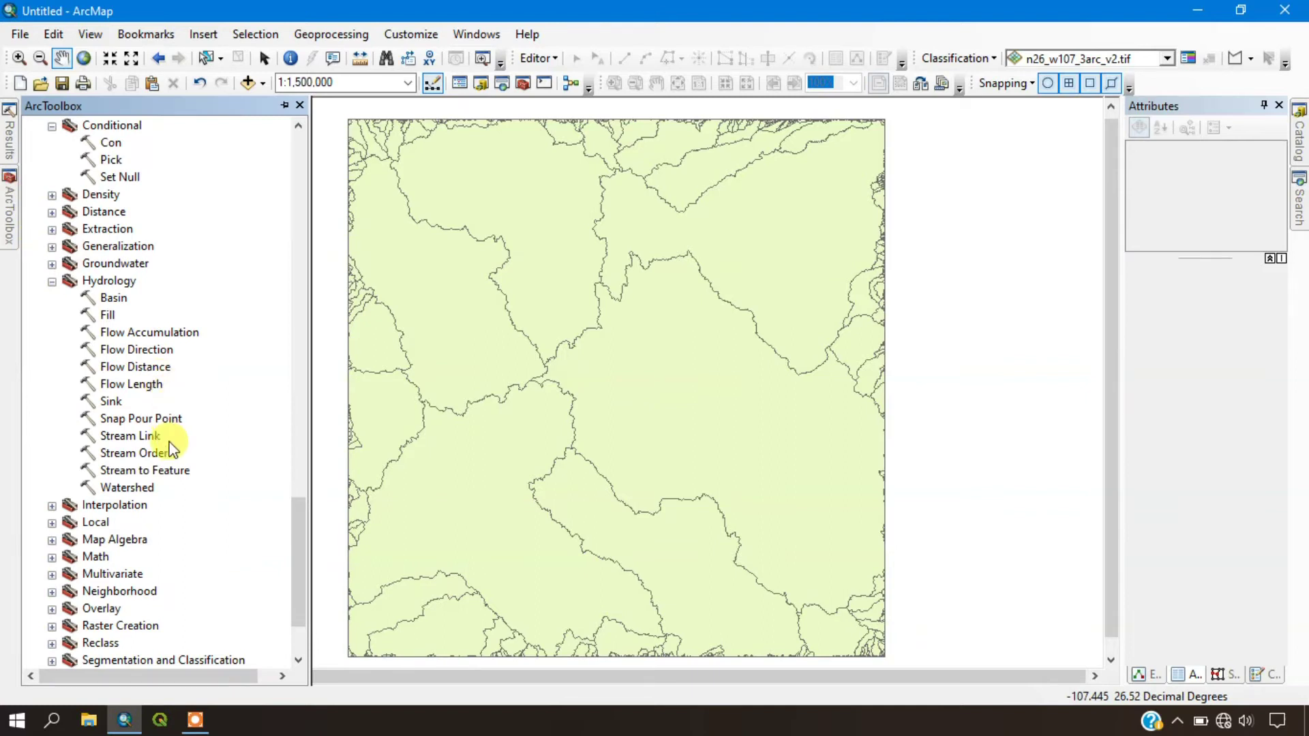
{"action": "scroll", "coordinate": [153, 418], "scroll_direction": "down", "scroll_amount": 2}
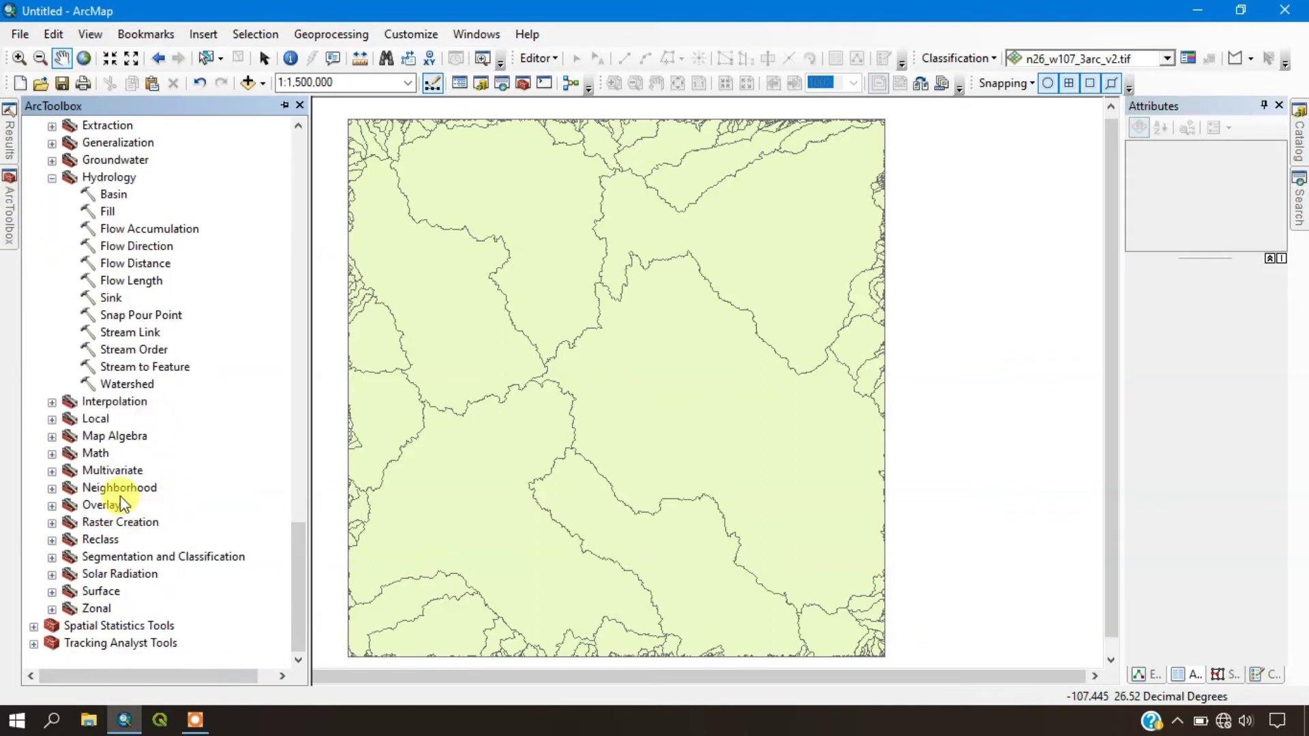
{"action": "left_click", "coordinate": [51, 437]}
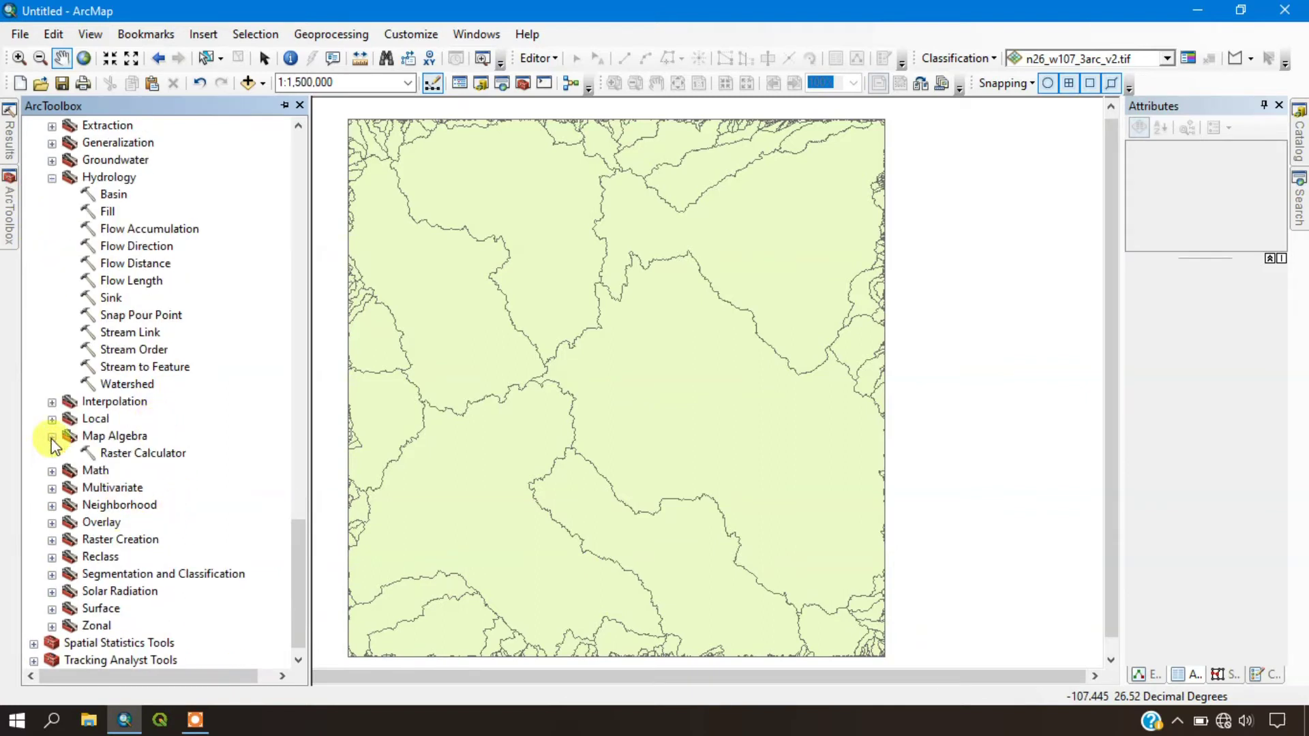
{"action": "double_click", "coordinate": [155, 452]}
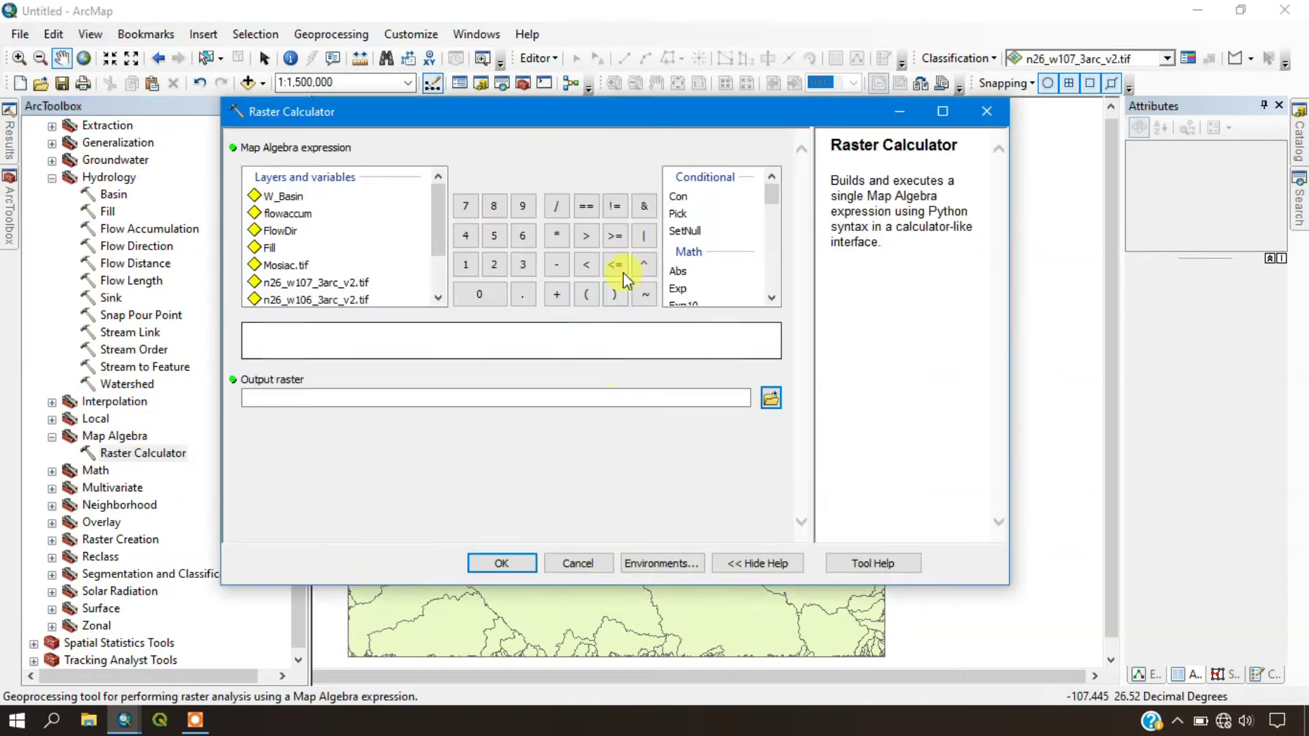
{"action": "left_click_drag", "start_coordinate": [504, 121], "coordinate": [576, 121]}
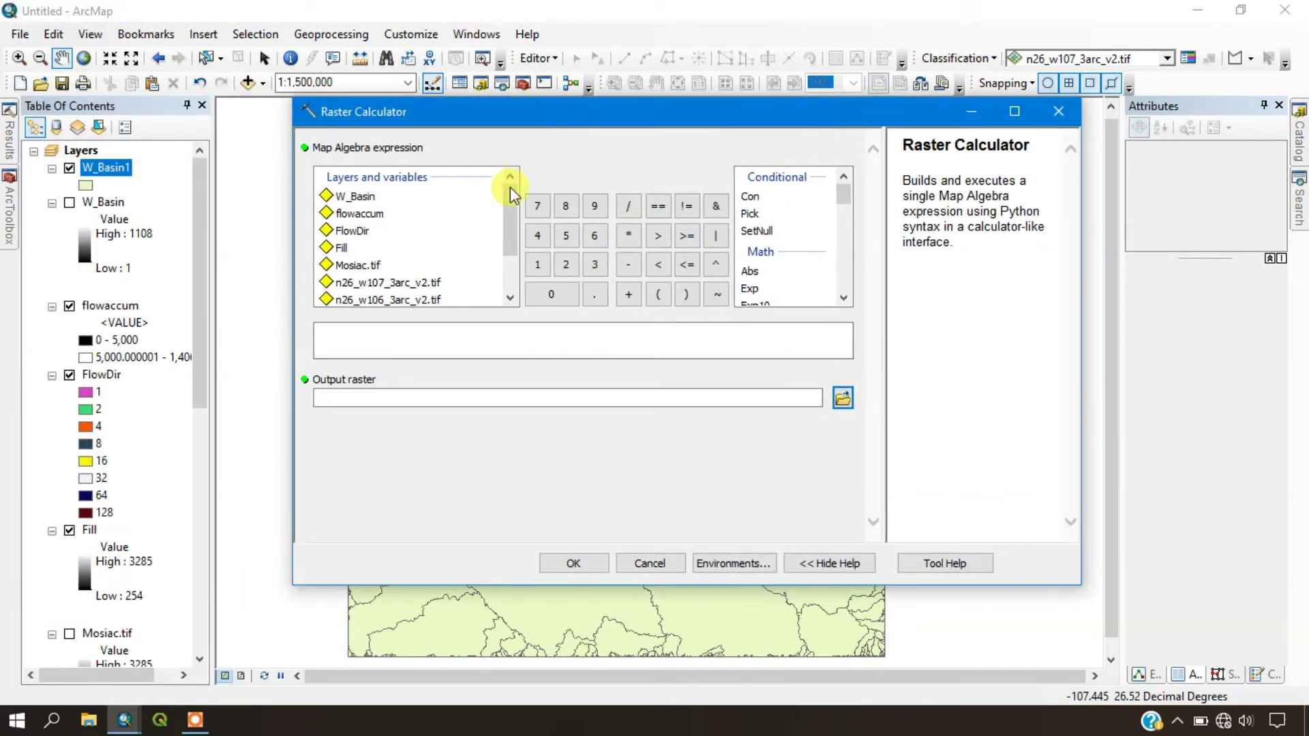
{"action": "scroll", "coordinate": [410, 253], "scroll_direction": "down", "scroll_amount": 1}
{"action": "scroll", "coordinate": [410, 254], "scroll_direction": "up", "scroll_amount": 1}
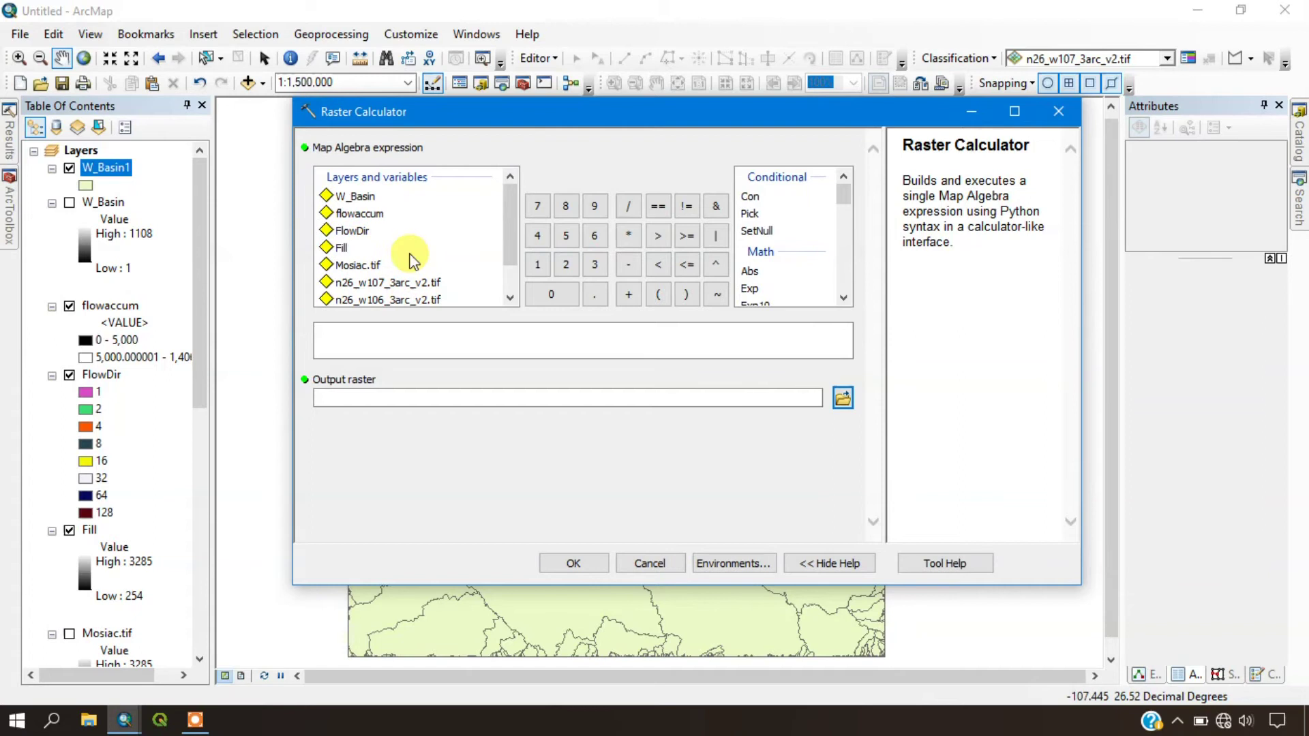
{"action": "double_click", "coordinate": [373, 217]}
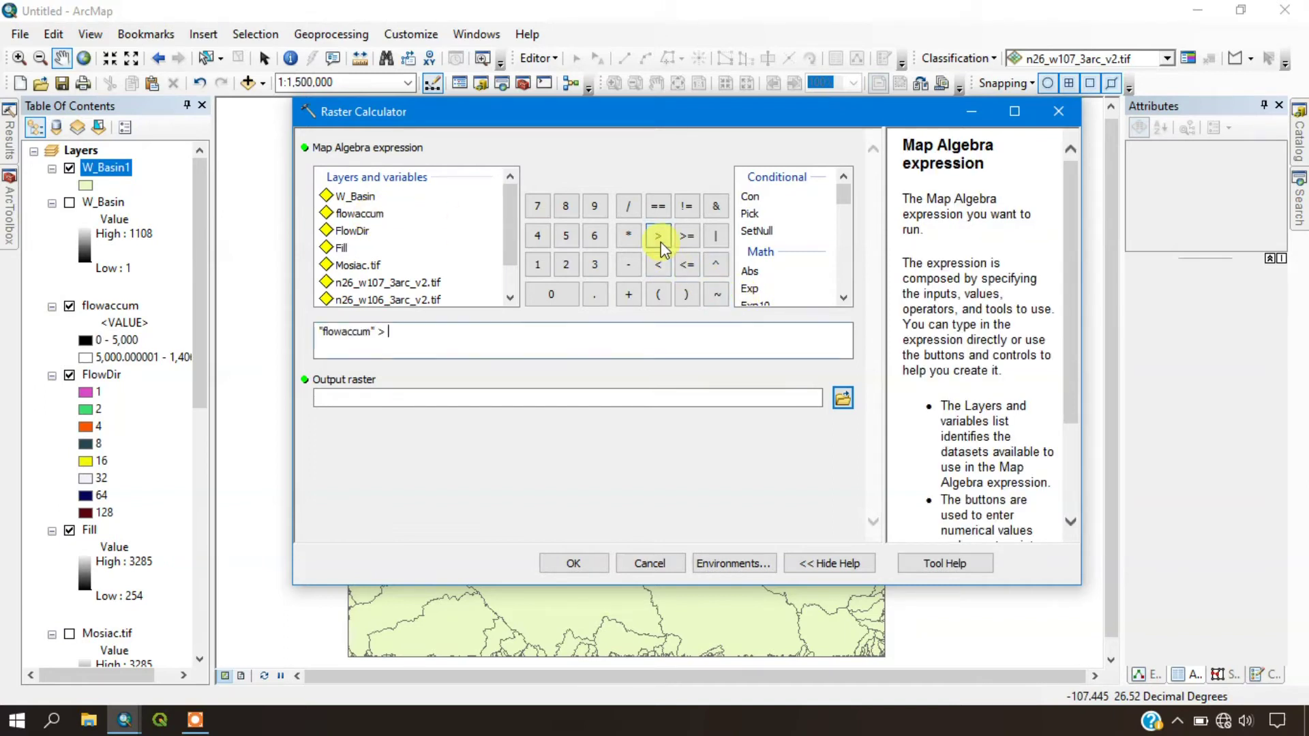
{"action": "type", "text": "5000"}
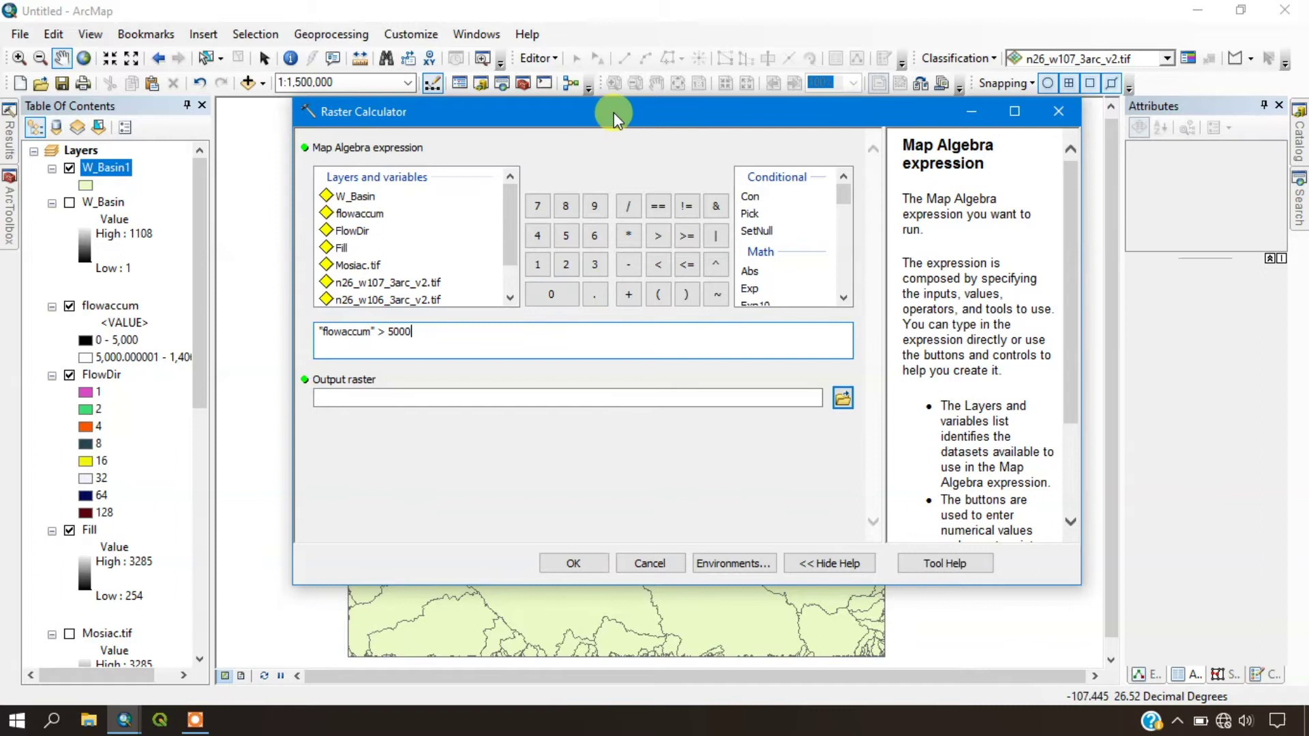
{"action": "left_click_drag", "start_coordinate": [613, 118], "coordinate": [671, 116]}
{"action": "left_click", "coordinate": [479, 332]}
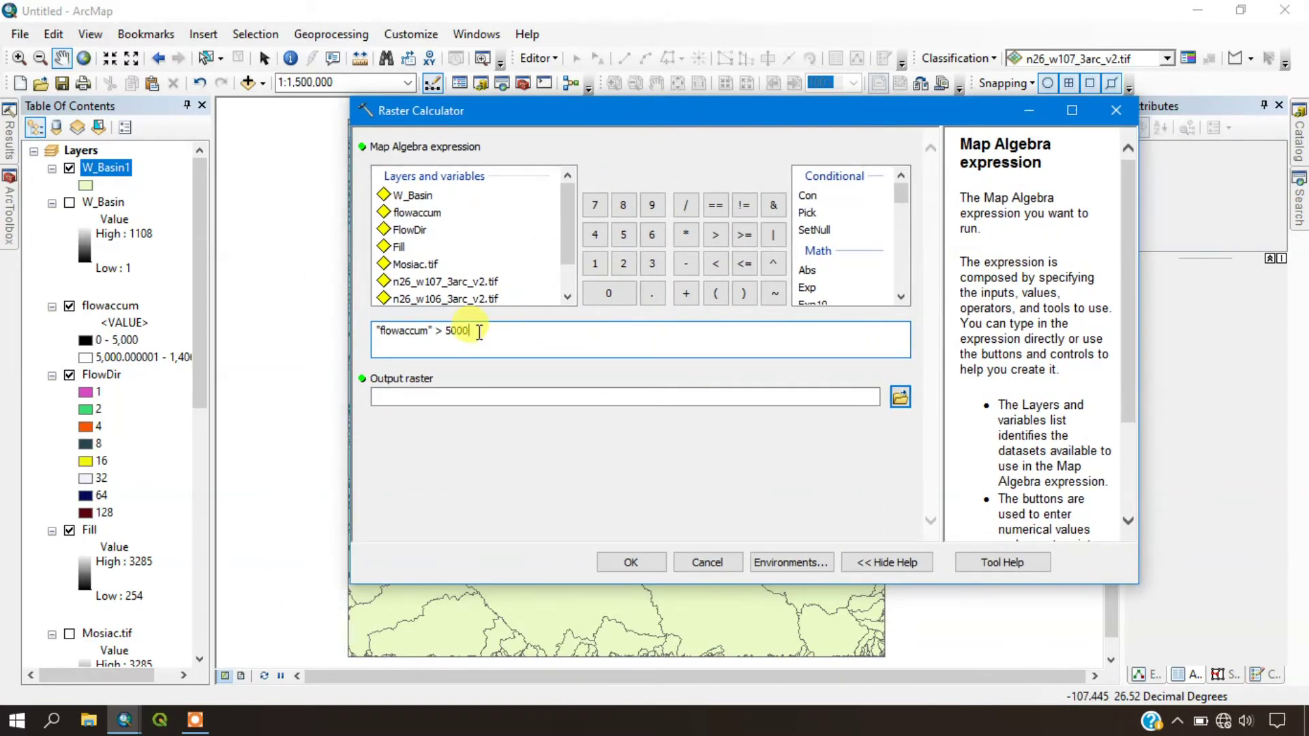
- Save the Raster Calculator output as MapAla in the Analysis folder and run the calculation
{"action": "left_click_drag", "start_coordinate": [678, 118], "coordinate": [577, 101]}
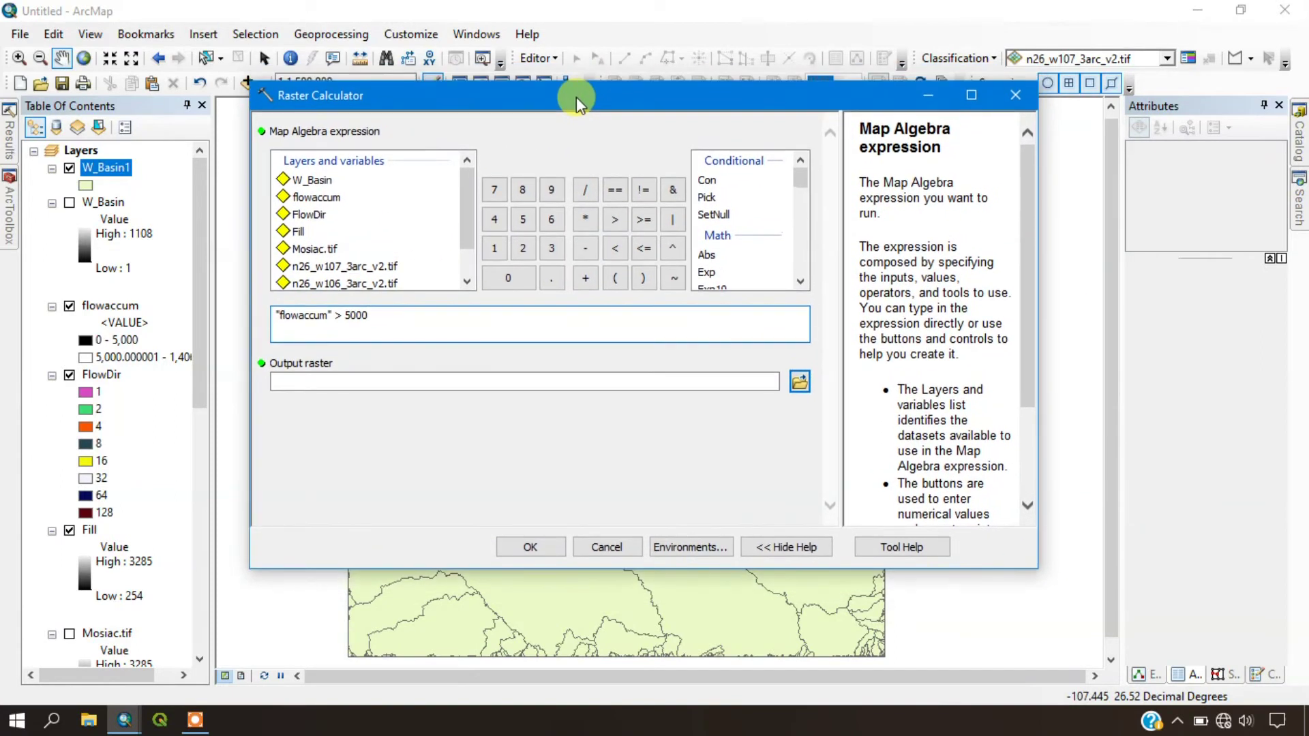
{"action": "left_click", "coordinate": [799, 383]}
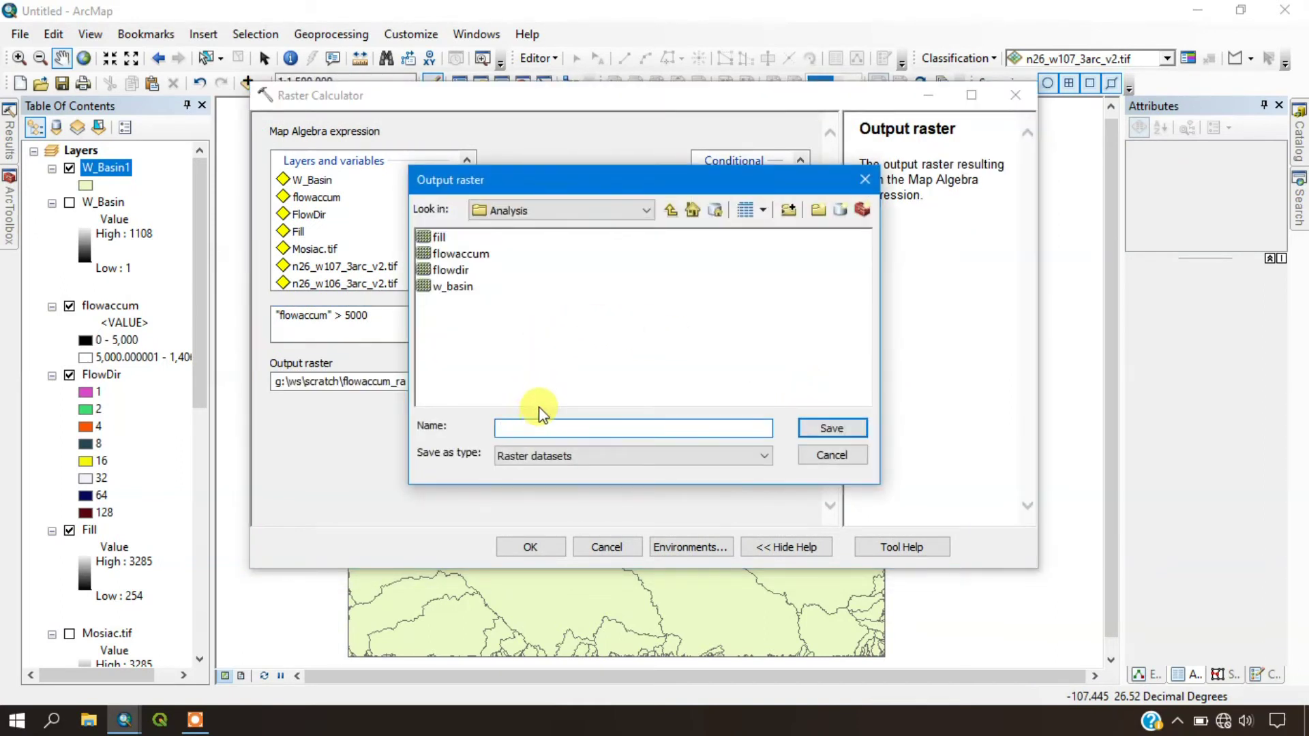
{"action": "type", "text": "MapAla"}
{"action": "left_click", "coordinate": [813, 428]}
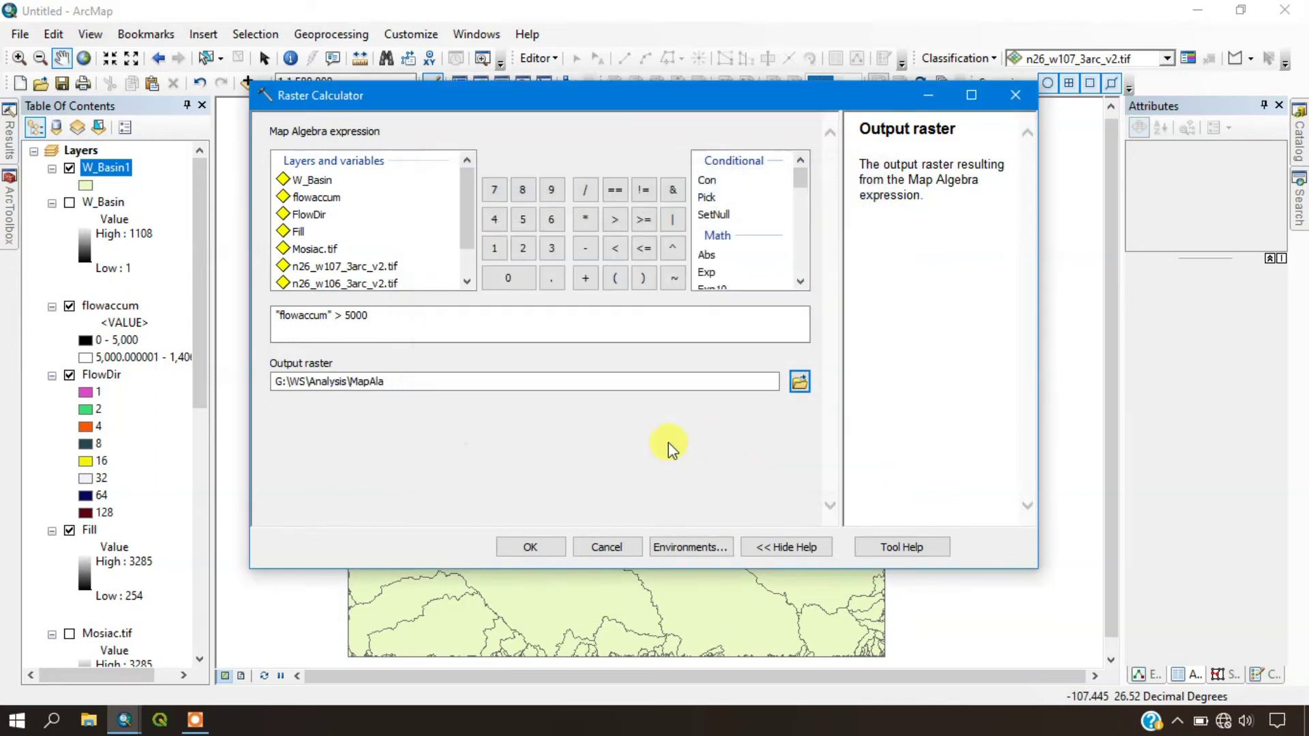
{"action": "left_click", "coordinate": [520, 547]}
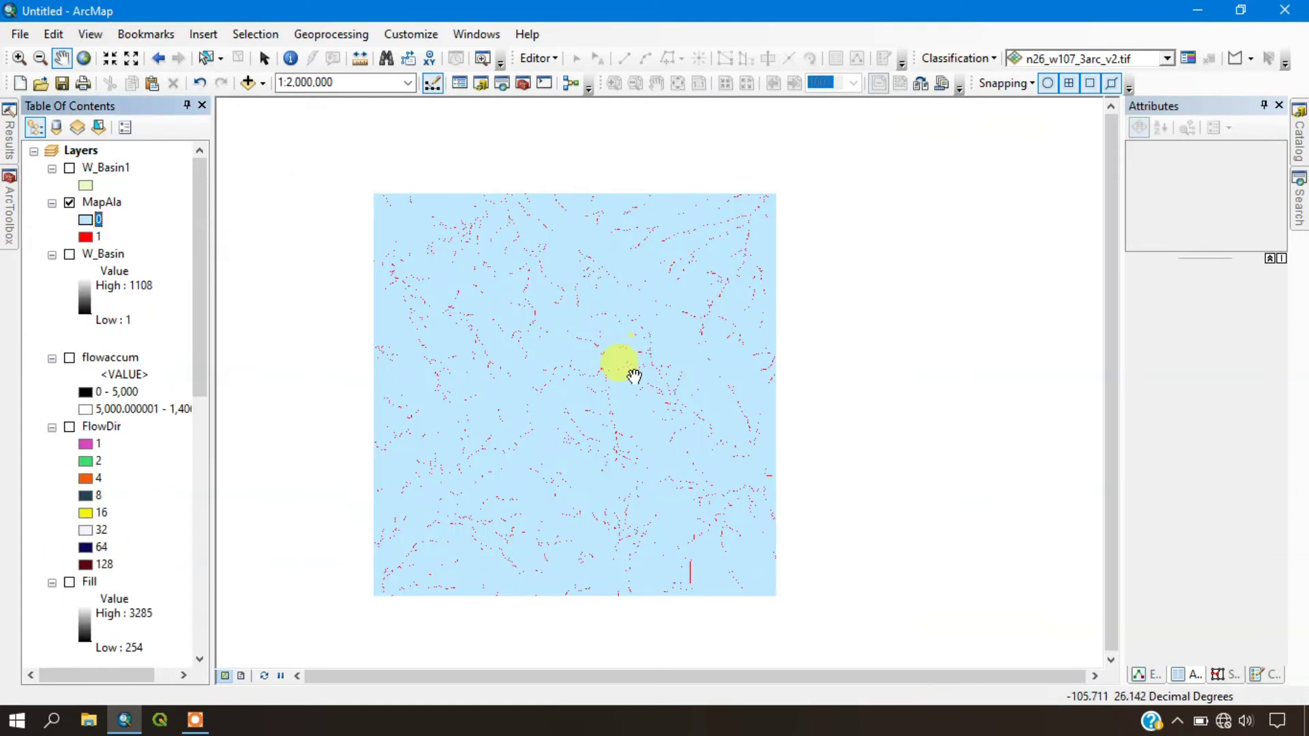
- Recolour the MapAla raster's unique values, setting value 0 to white and value 1 to black, and apply the symbology
{"action": "scroll", "coordinate": [501, 440], "scroll_direction": "up", "scroll_amount": 1}
{"action": "left_click", "coordinate": [109, 202]}
{"action": "right_click", "coordinate": [111, 202]}
{"action": "left_click", "coordinate": [213, 481]}
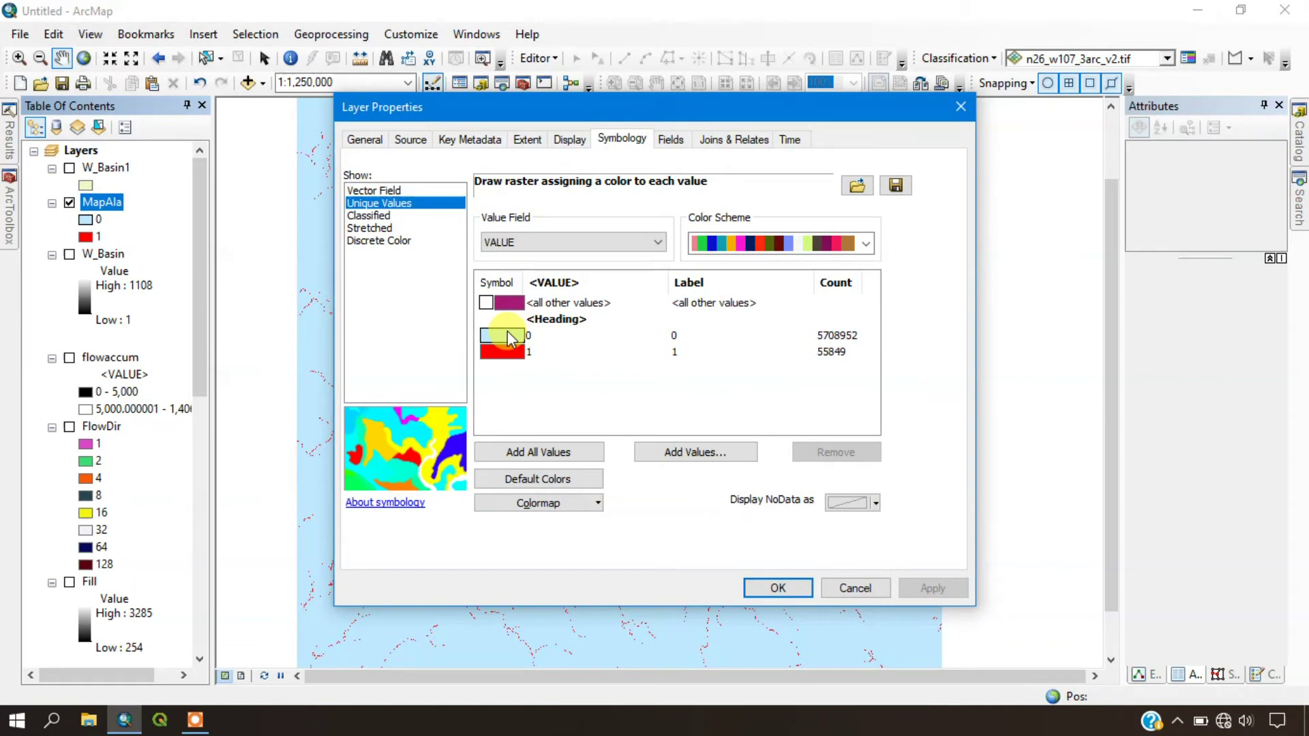
{"action": "left_click", "coordinate": [508, 335]}
{"action": "left_click", "coordinate": [511, 364]}
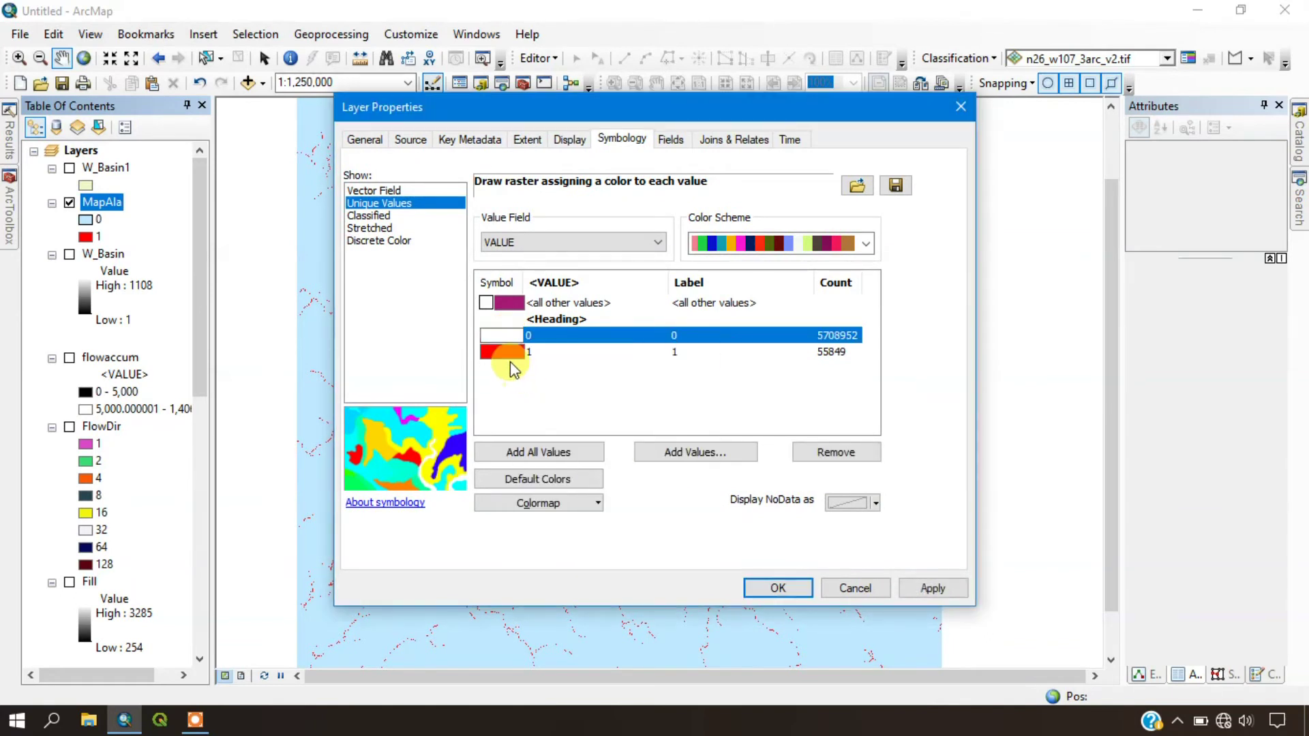
{"action": "left_click", "coordinate": [508, 341]}
{"action": "left_click", "coordinate": [543, 349]}
{"action": "left_click", "coordinate": [508, 354]}
{"action": "left_click", "coordinate": [517, 551]}
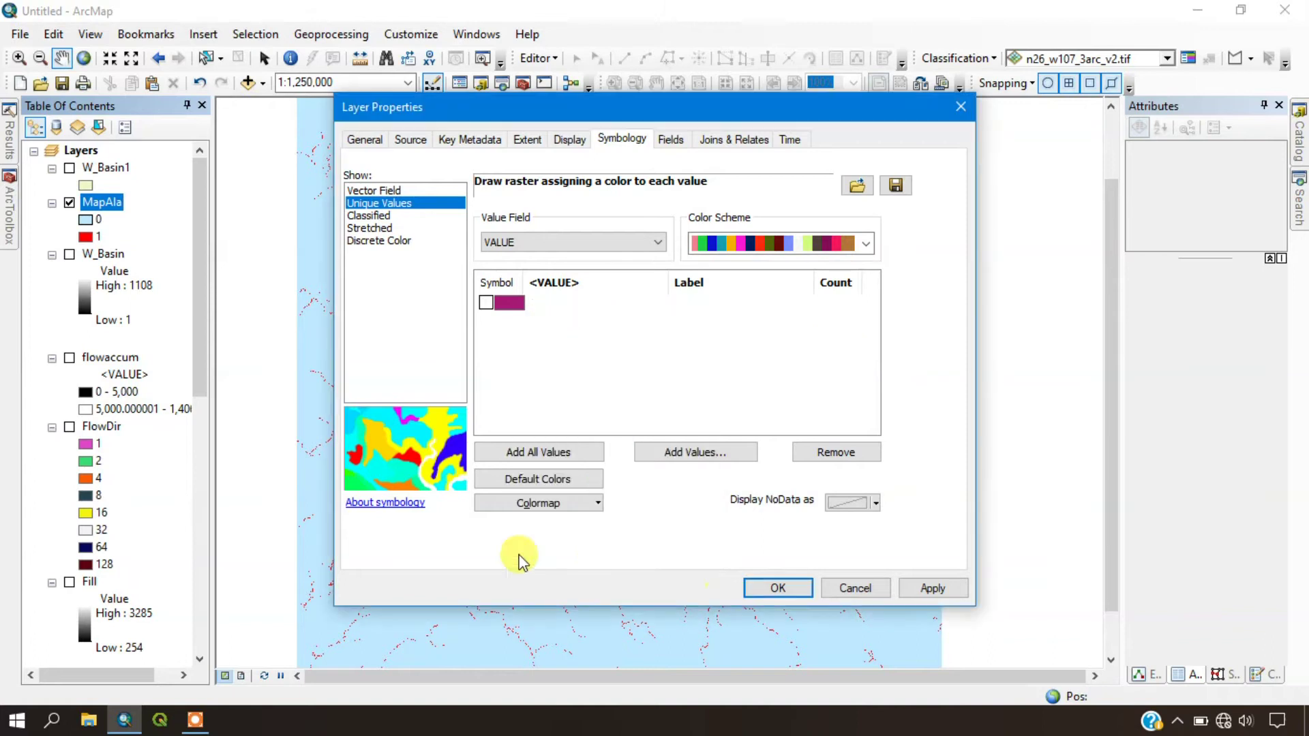
{"action": "left_click", "coordinate": [932, 588]}
{"action": "left_click", "coordinate": [778, 588]}
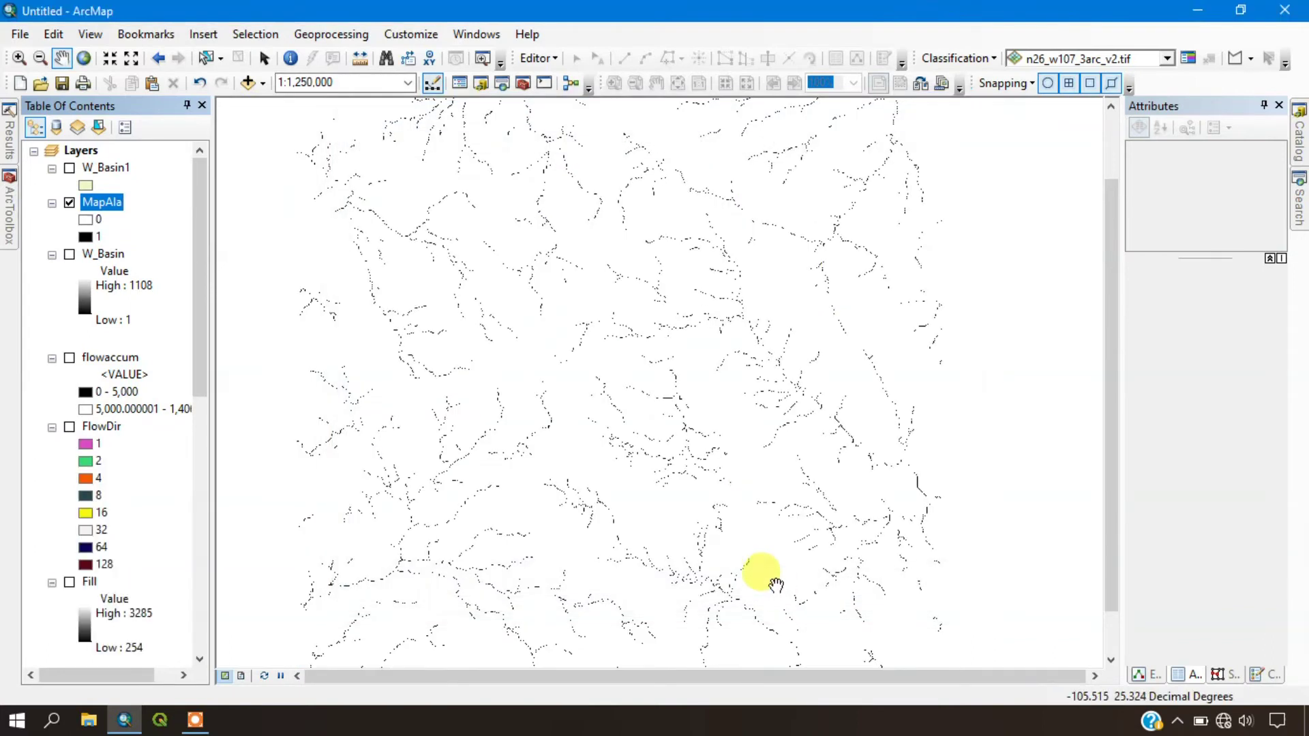
- Start the Raster to Polyline conversion tool with MapAla as the input raster and VALUE as the field
{"action": "scroll", "coordinate": [593, 199], "scroll_direction": "down", "scroll_amount": 2}
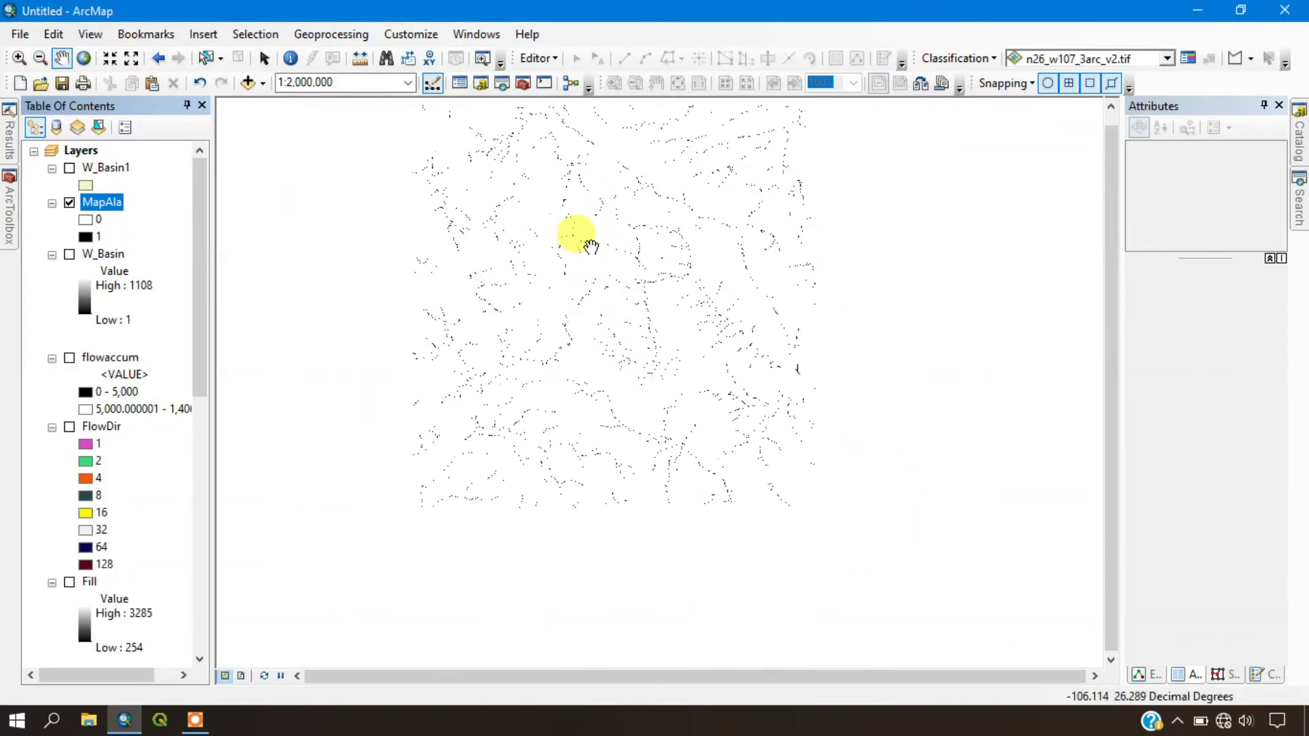
{"action": "scroll", "coordinate": [611, 249], "scroll_direction": "up", "scroll_amount": 3}
{"action": "scroll", "coordinate": [615, 279], "scroll_direction": "down", "scroll_amount": 2}
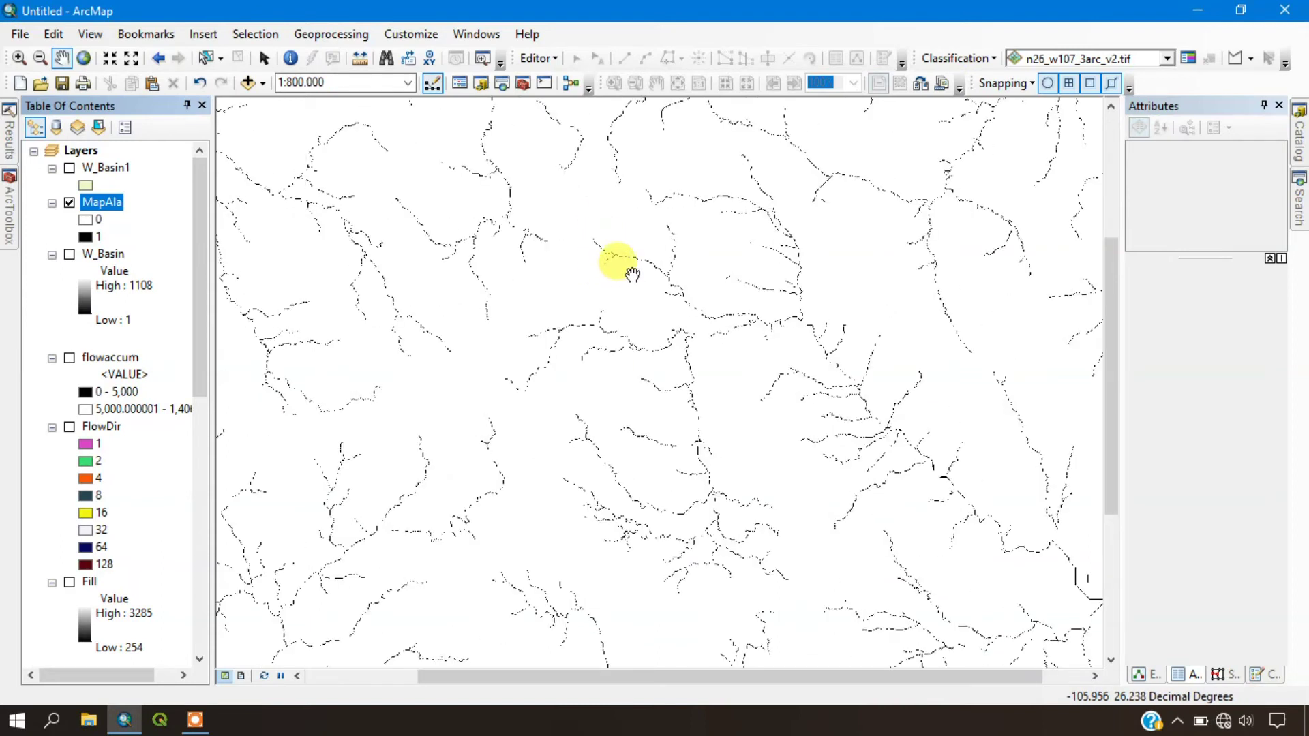
{"action": "mouse_move", "coordinate": [5, 219]}
{"action": "scroll", "coordinate": [114, 254], "scroll_direction": "up", "scroll_amount": 16}
{"action": "scroll", "coordinate": [123, 248], "scroll_direction": "up", "scroll_amount": 14}
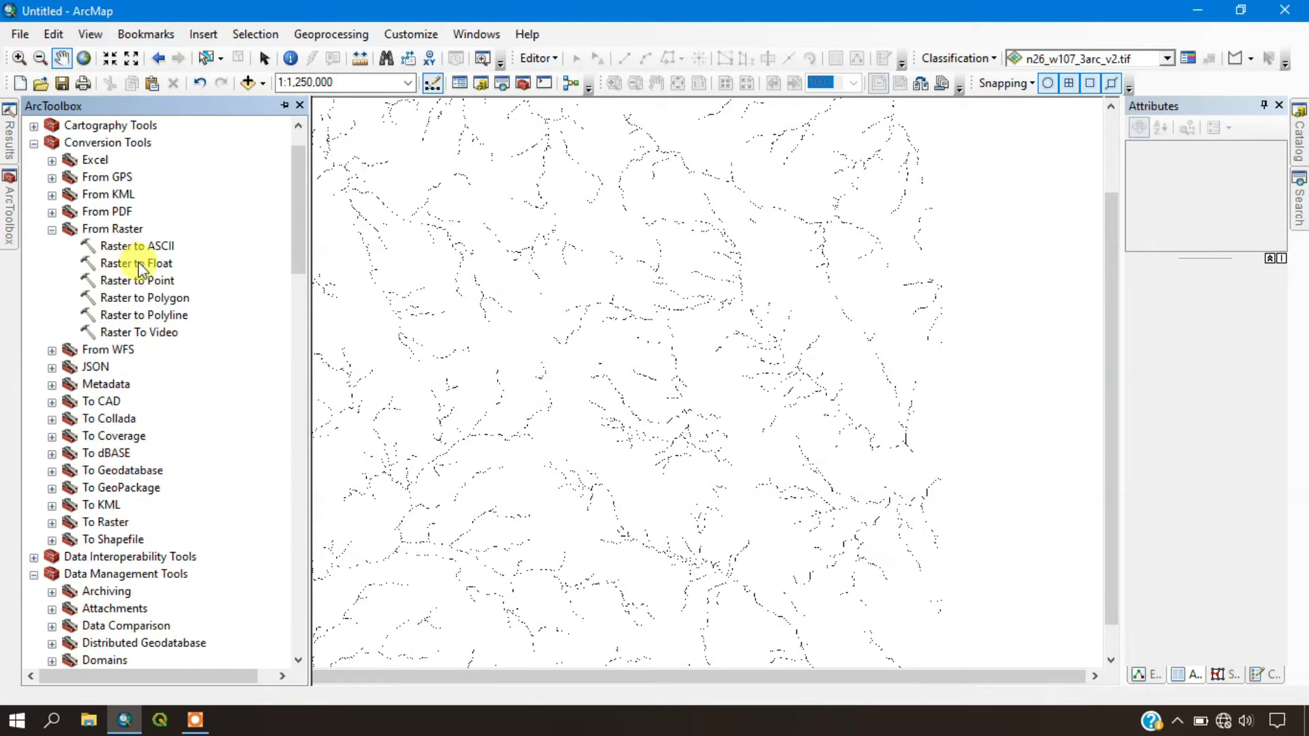
{"action": "left_click", "coordinate": [157, 316]}
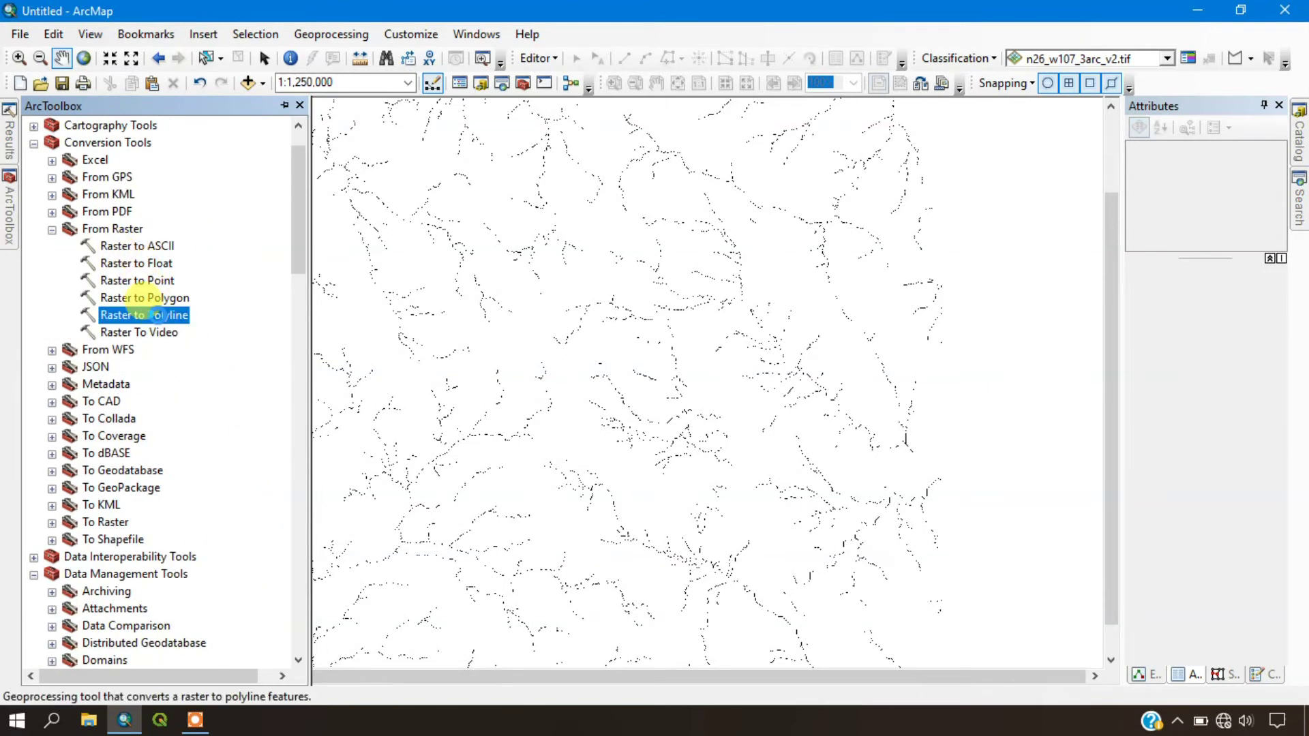
{"action": "double_click", "coordinate": [173, 316]}
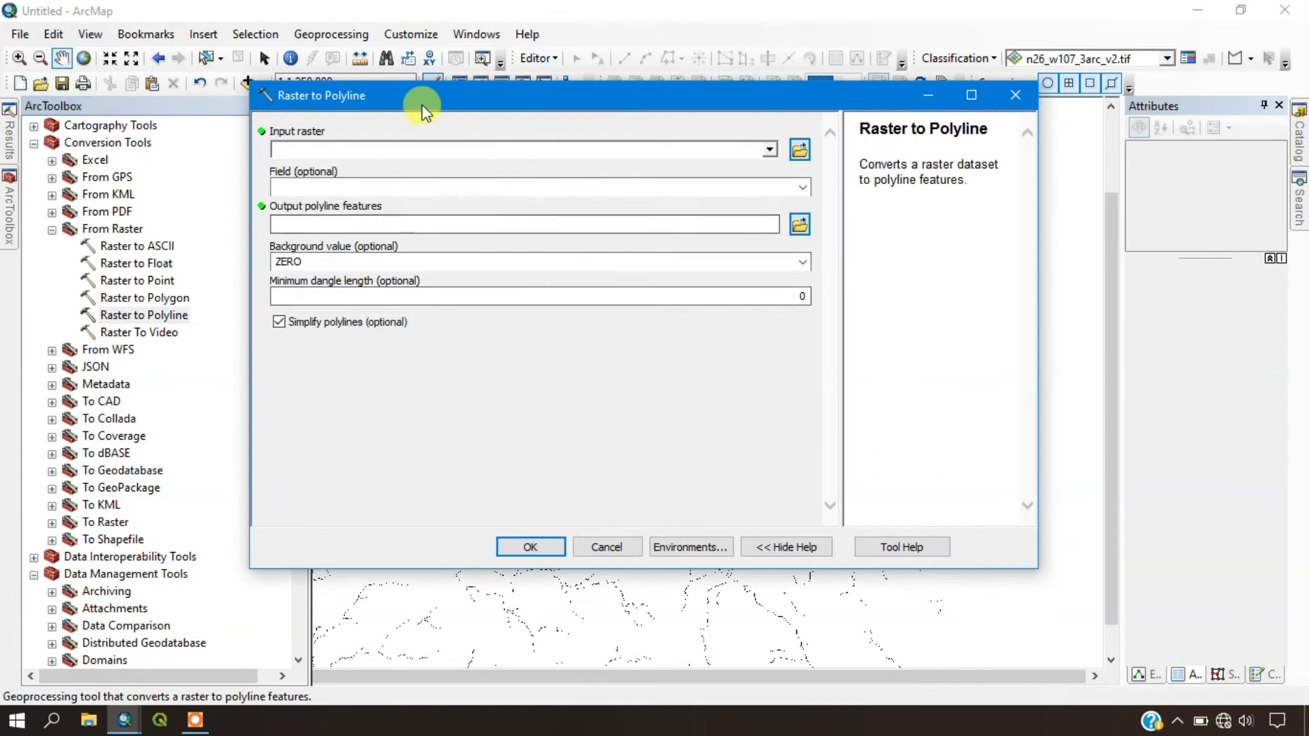
{"action": "left_click", "coordinate": [770, 149]}
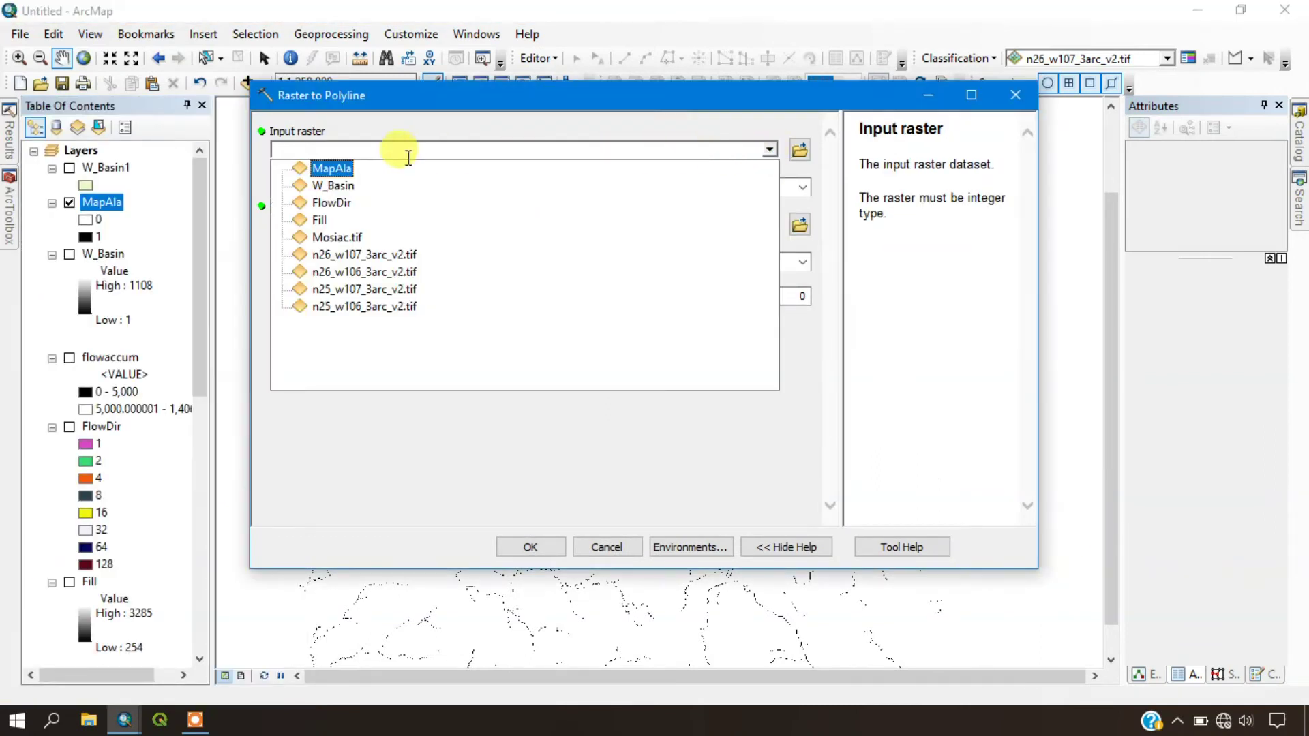
{"action": "left_click", "coordinate": [304, 167]}
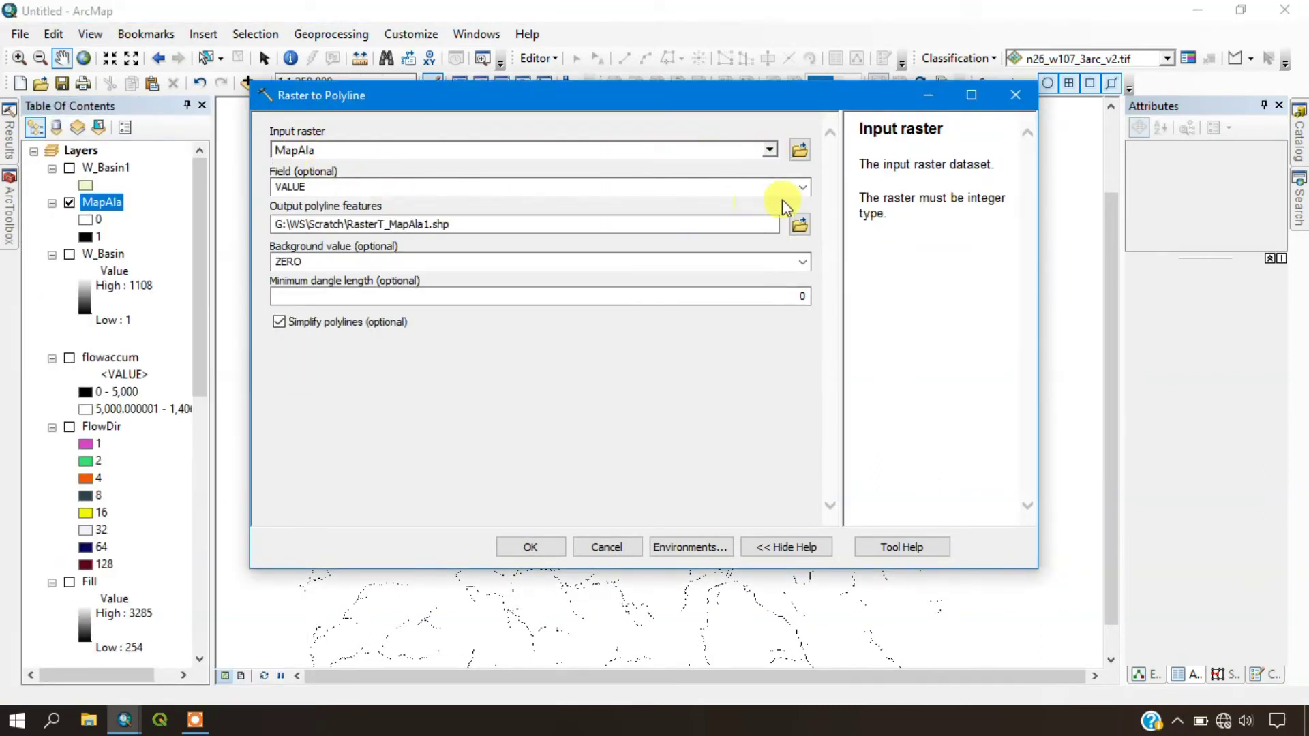
{"action": "left_click_drag", "start_coordinate": [310, 188], "coordinate": [287, 184]}
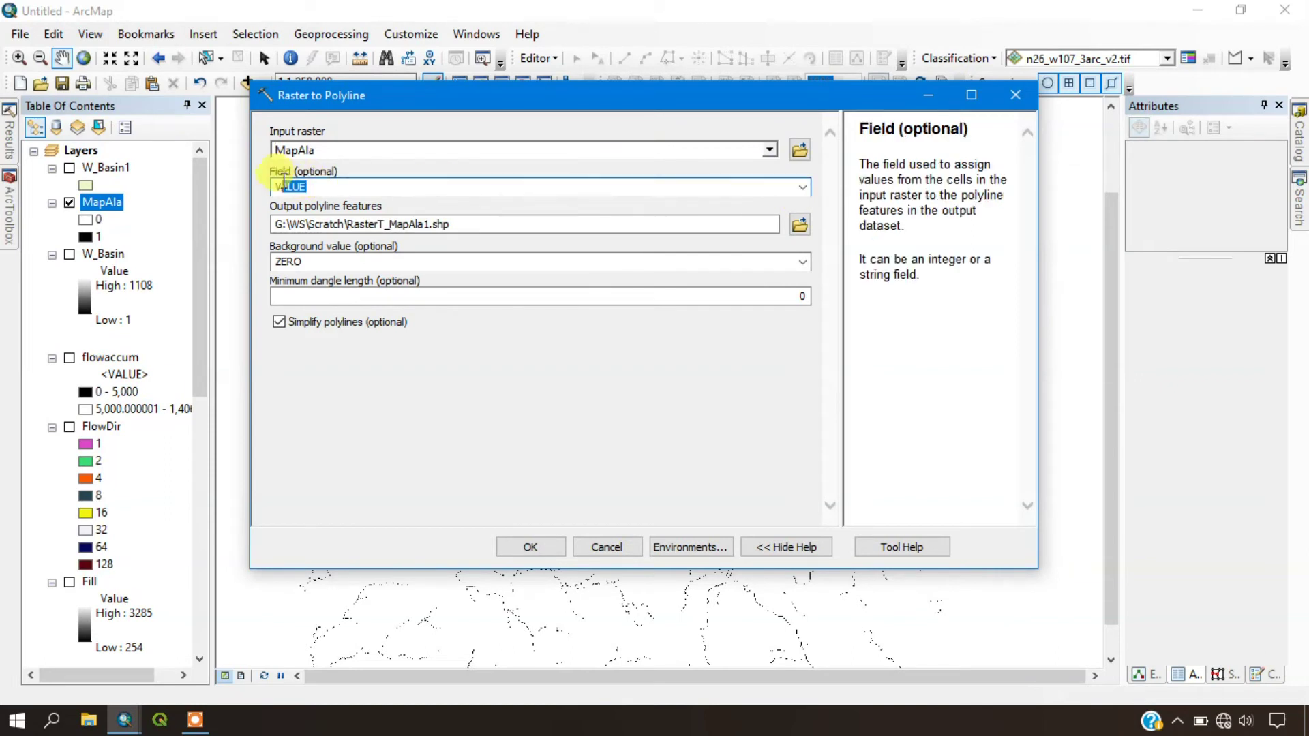
- Run the conversion with the output polyline features saved as Stream in the Analysis folder, and hide the MapAla layer
{"action": "left_click", "coordinate": [799, 224]}
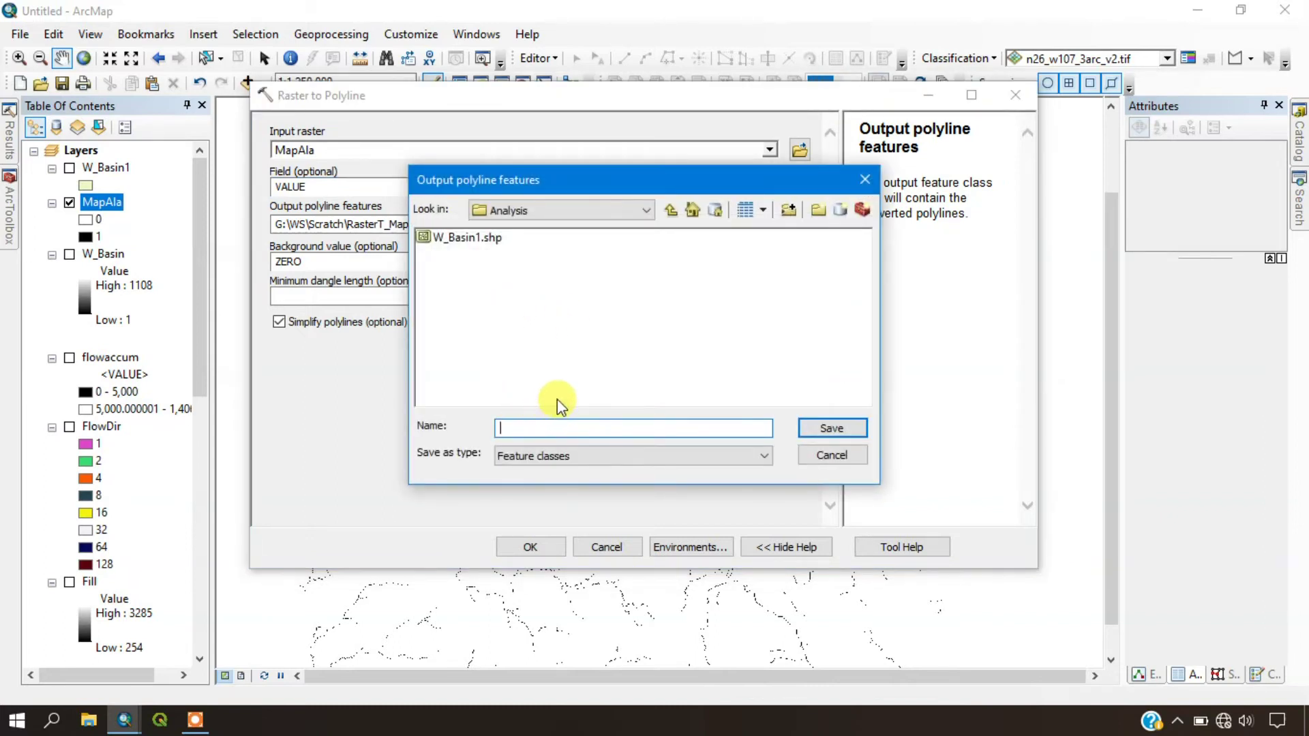
{"action": "type", "text": "Stream"}
{"action": "left_click", "coordinate": [857, 431]}
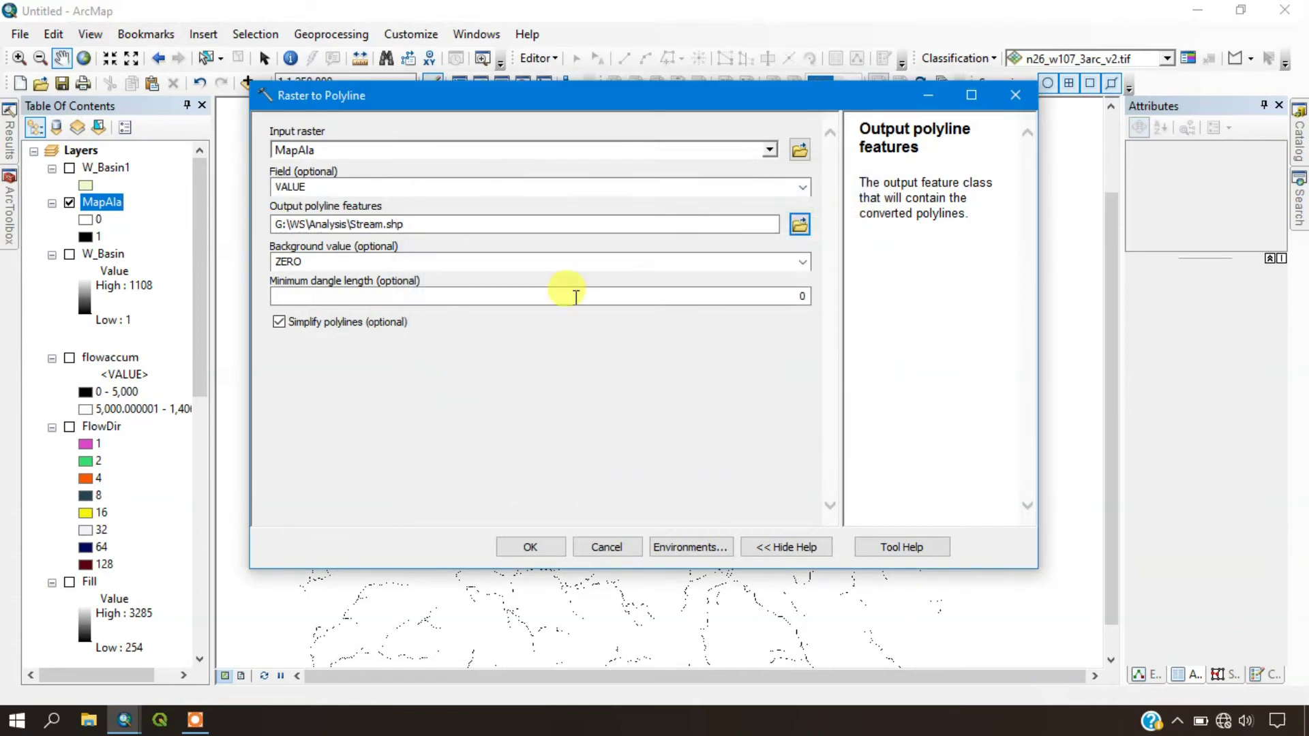
{"action": "left_click", "coordinate": [533, 549]}
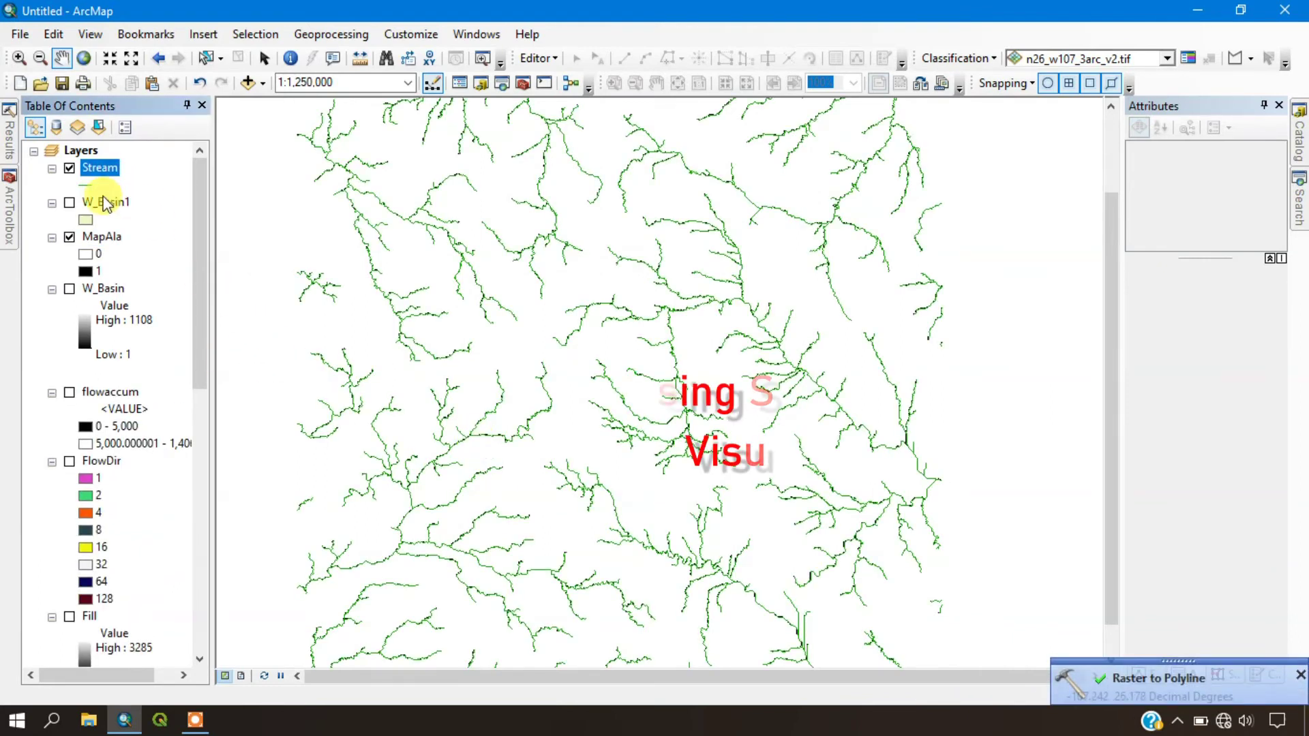
{"action": "left_click", "coordinate": [69, 237]}
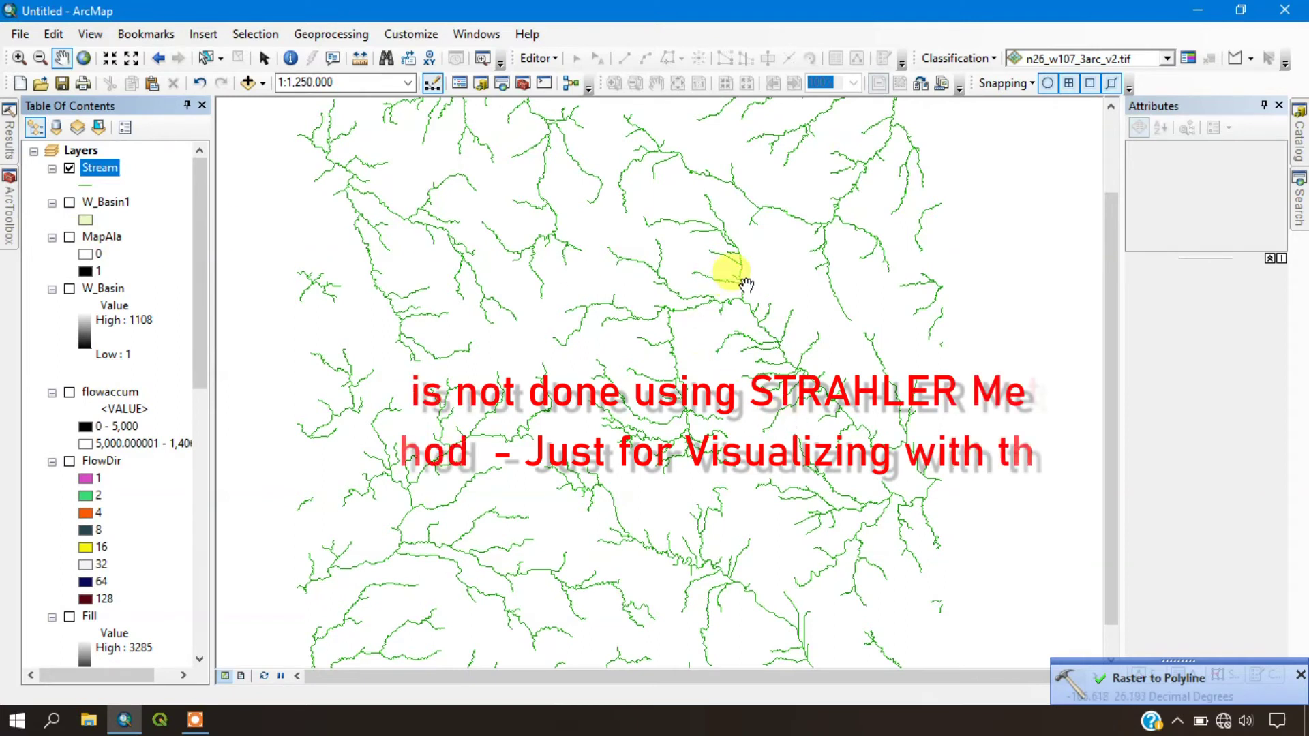
{"action": "scroll", "coordinate": [746, 285], "scroll_direction": "down", "scroll_amount": 3}
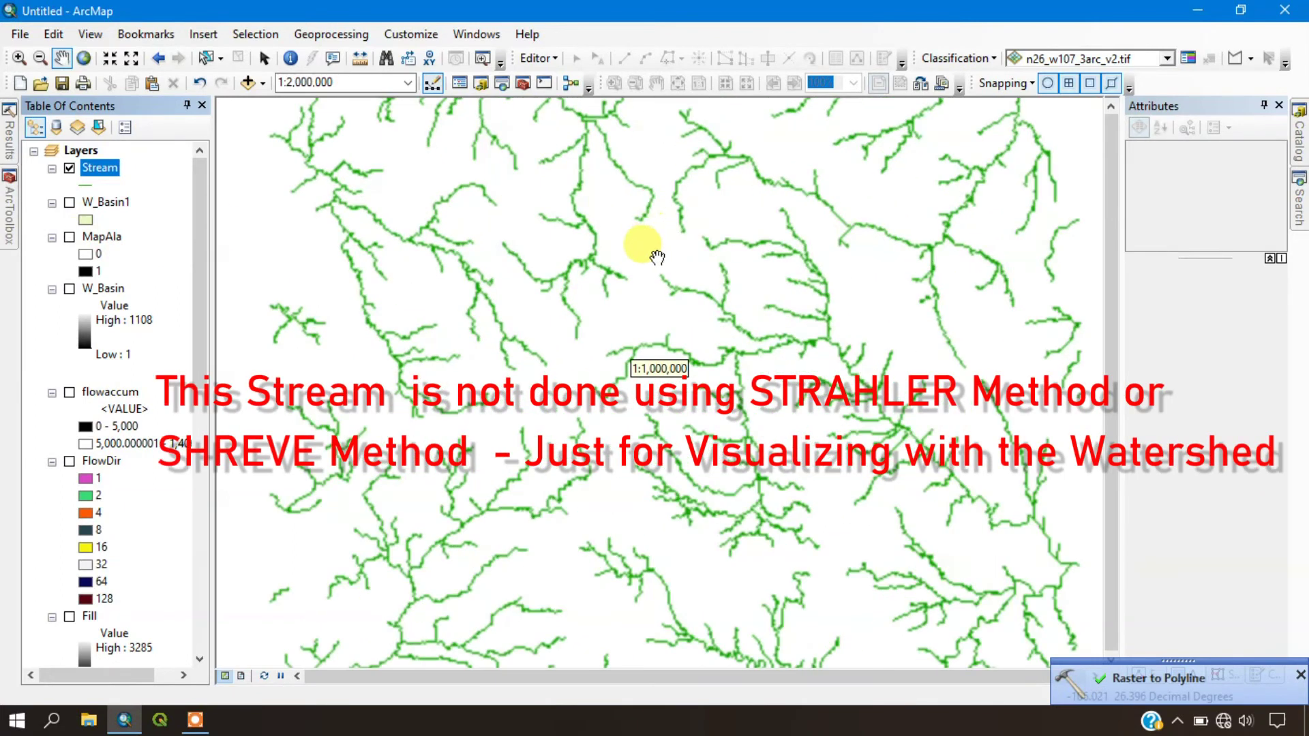
- Examine the Stream layer's attribute table, in particular the grid_code column, and tuck the table away
{"action": "right_click", "coordinate": [102, 172]}
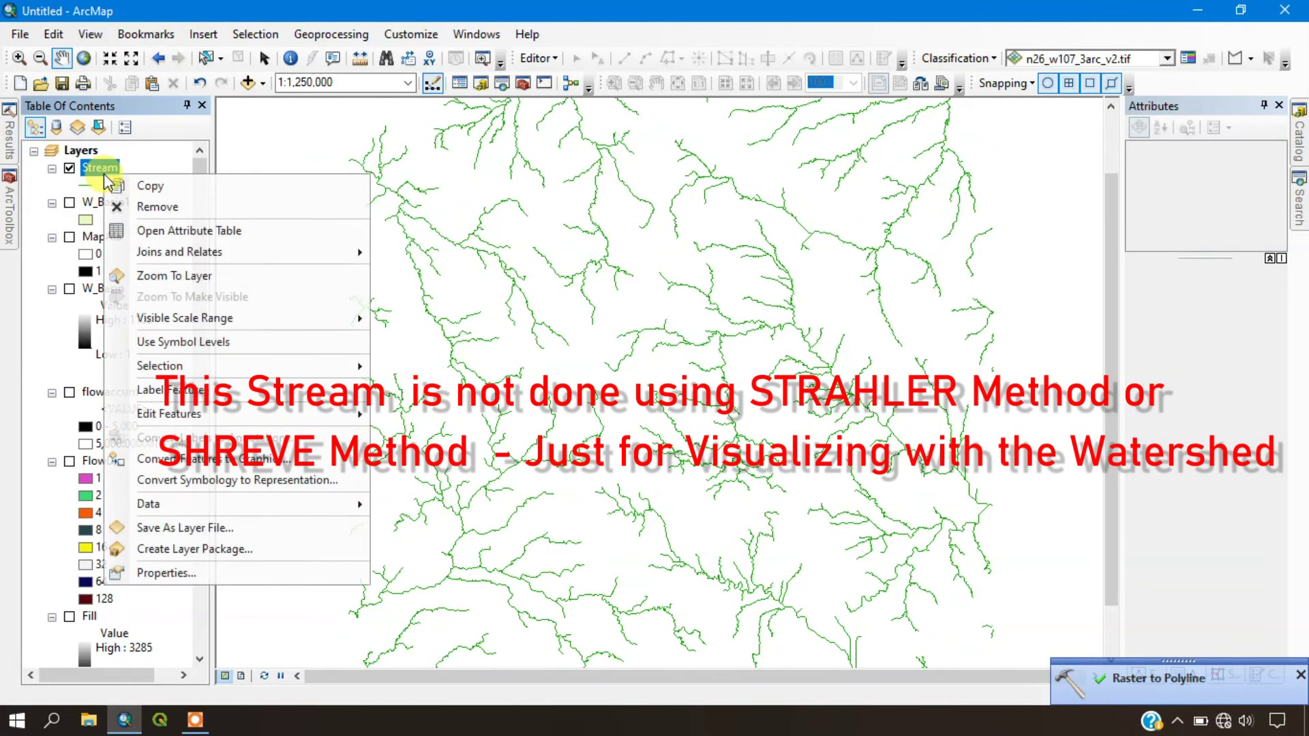
{"action": "left_click", "coordinate": [112, 230]}
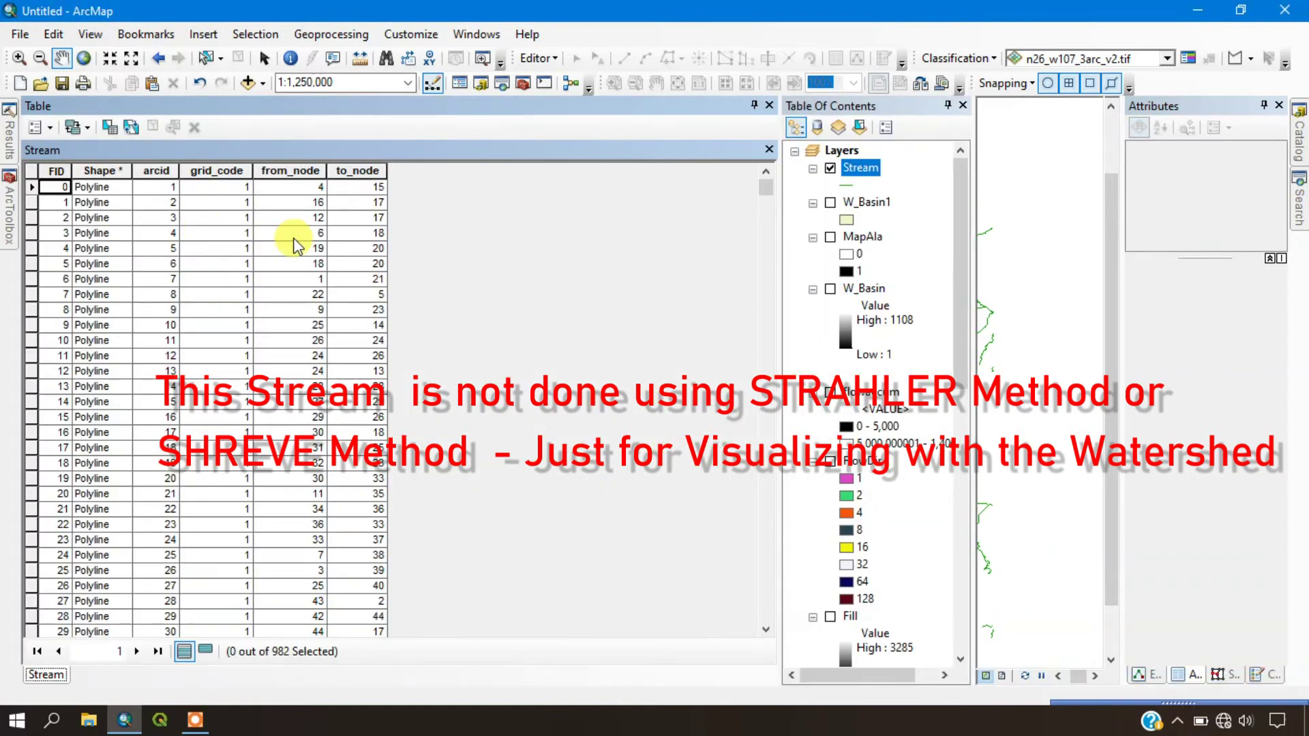
{"action": "scroll", "coordinate": [295, 246], "scroll_direction": "down", "scroll_amount": 6}
{"action": "scroll", "coordinate": [296, 247], "scroll_direction": "up", "scroll_amount": 6}
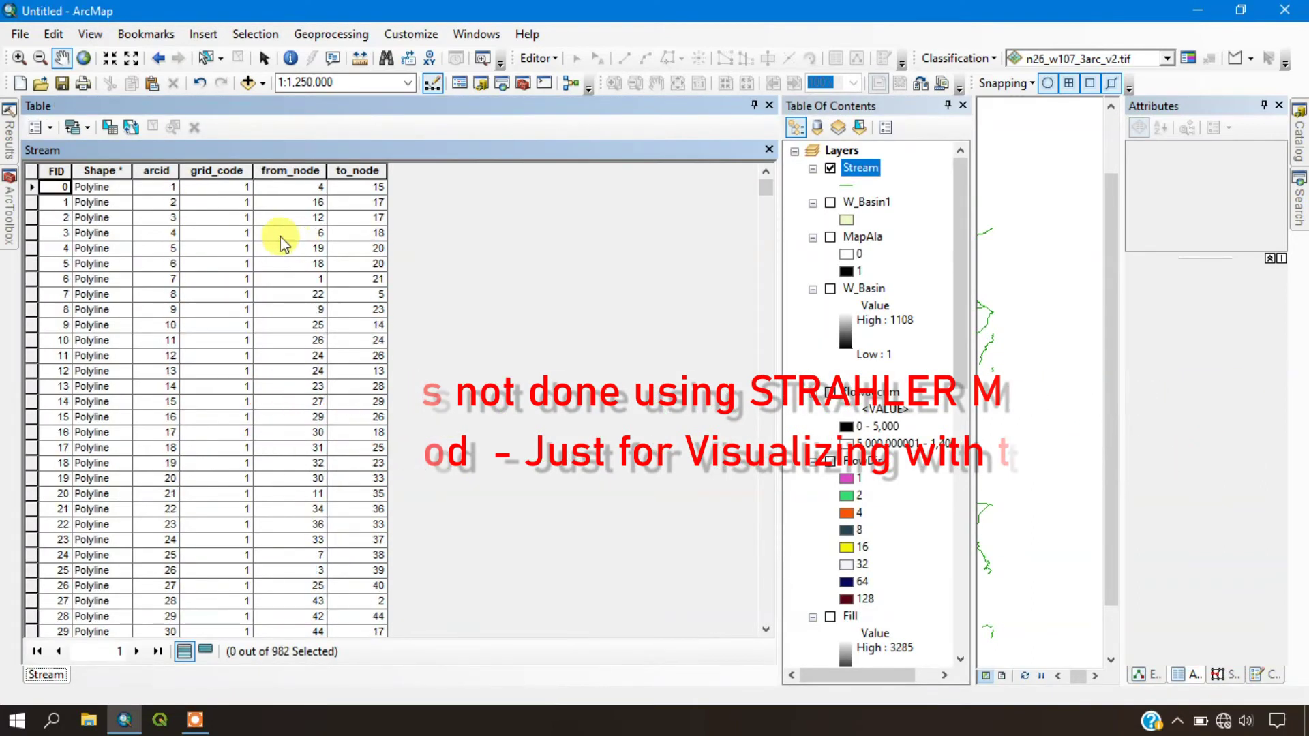
{"action": "left_click_drag", "start_coordinate": [767, 185], "coordinate": [727, 178]}
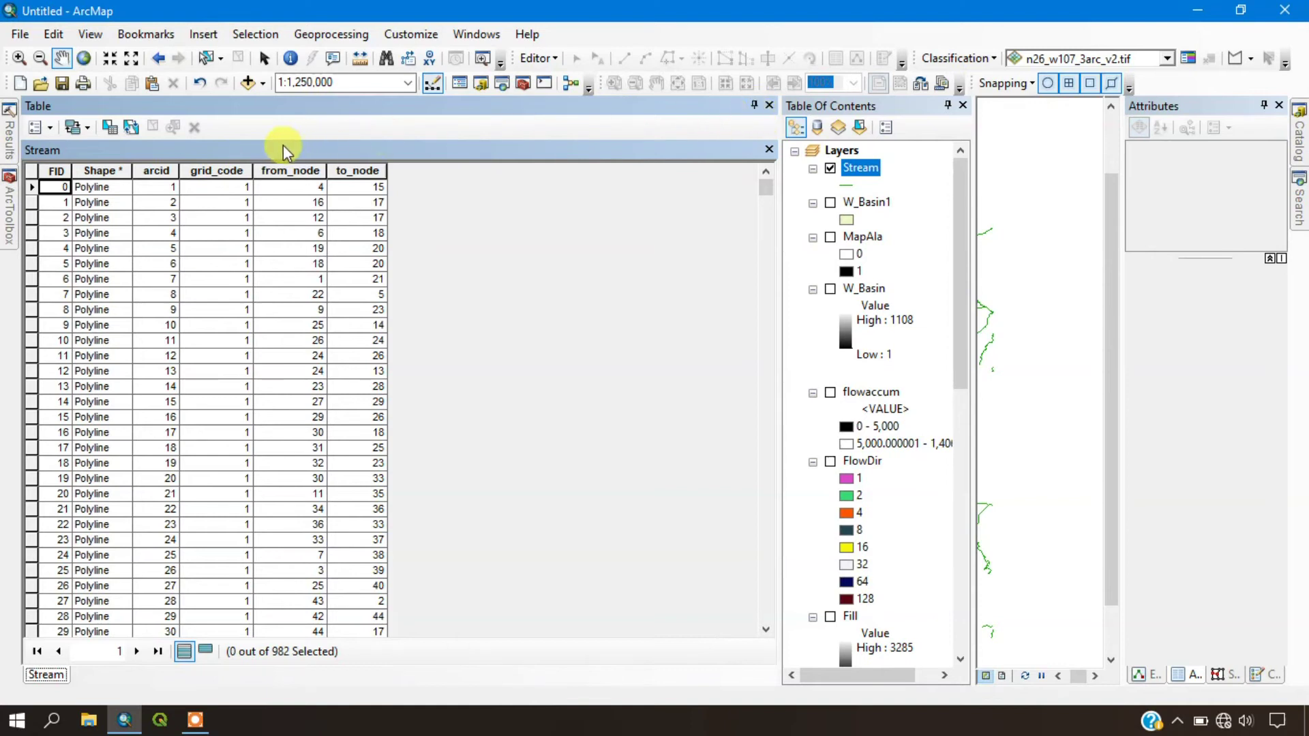
{"action": "left_click", "coordinate": [229, 171]}
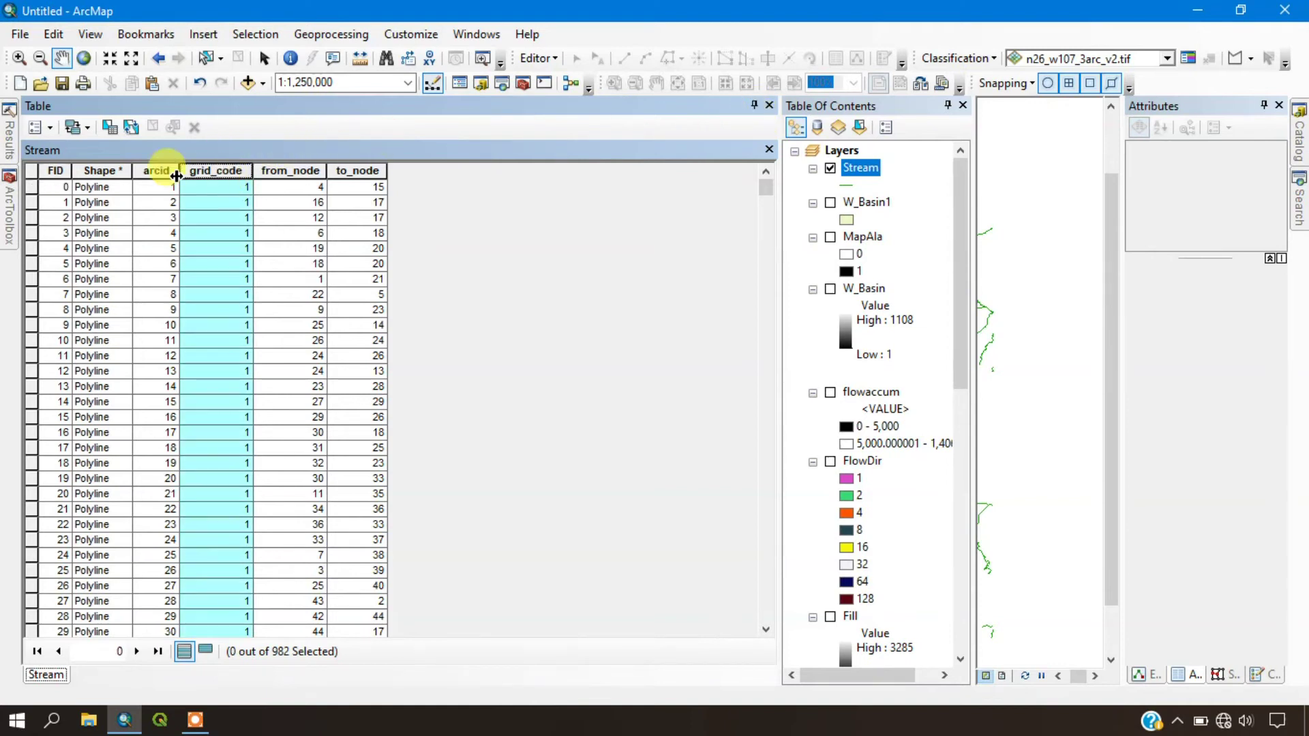
{"action": "left_click", "coordinate": [30, 176]}
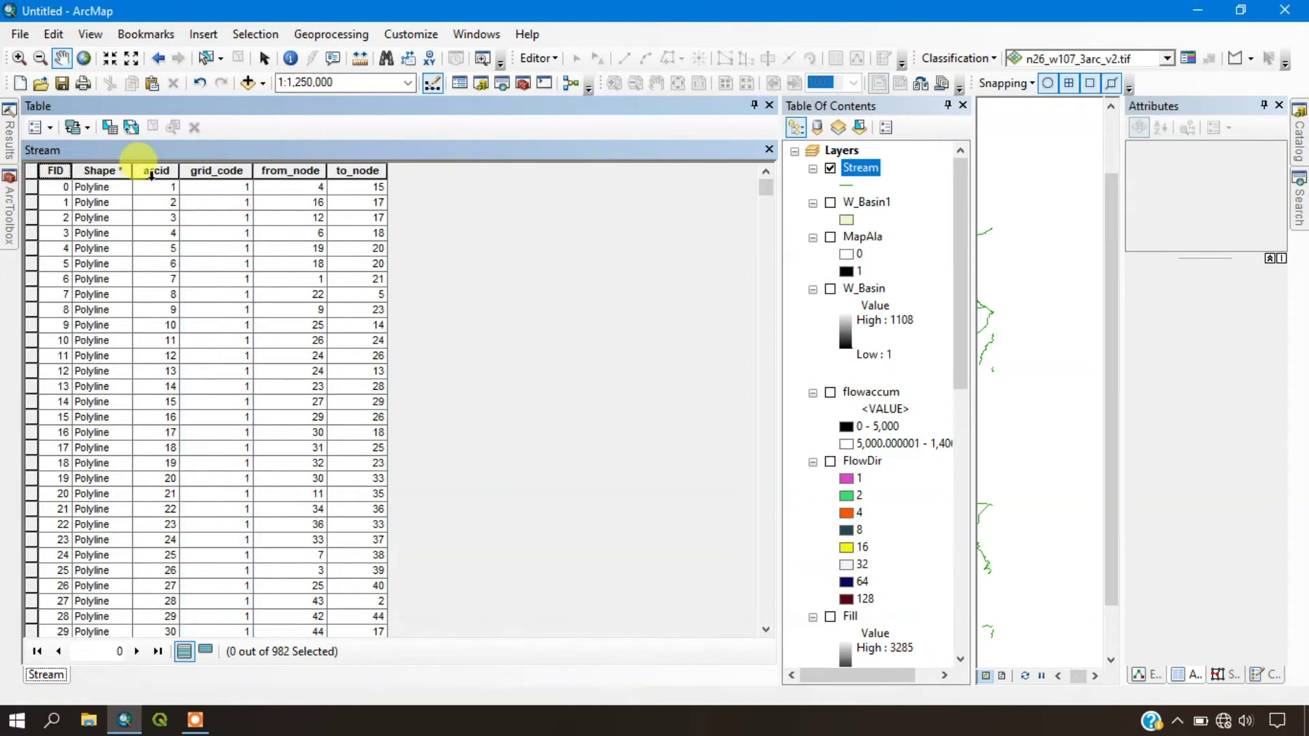
{"action": "left_click", "coordinate": [244, 171]}
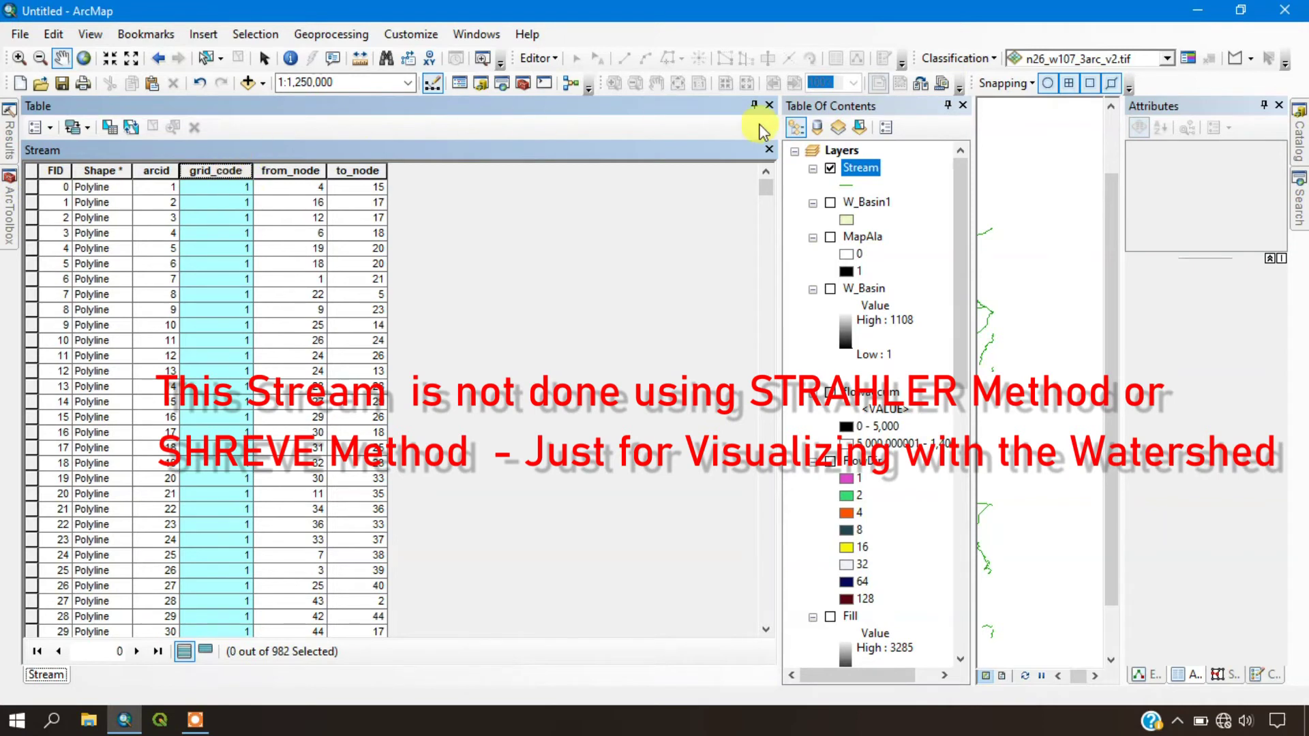
{"action": "left_click", "coordinate": [755, 106]}
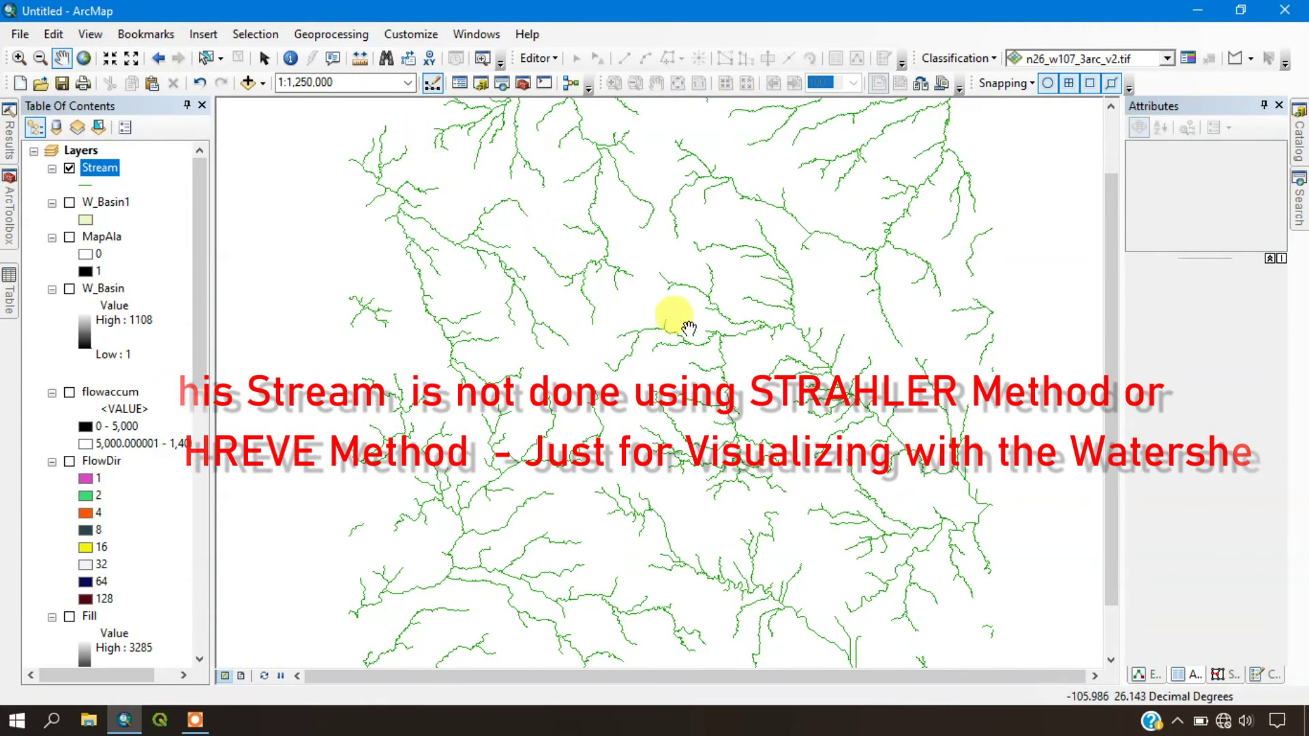
- Show the W_Basin1 polygons beneath the Stream lines to compare the streams with the basin boundaries
{"action": "scroll", "coordinate": [699, 289], "scroll_direction": "down", "scroll_amount": 2}
{"action": "scroll", "coordinate": [698, 289], "scroll_direction": "down", "scroll_amount": 1}
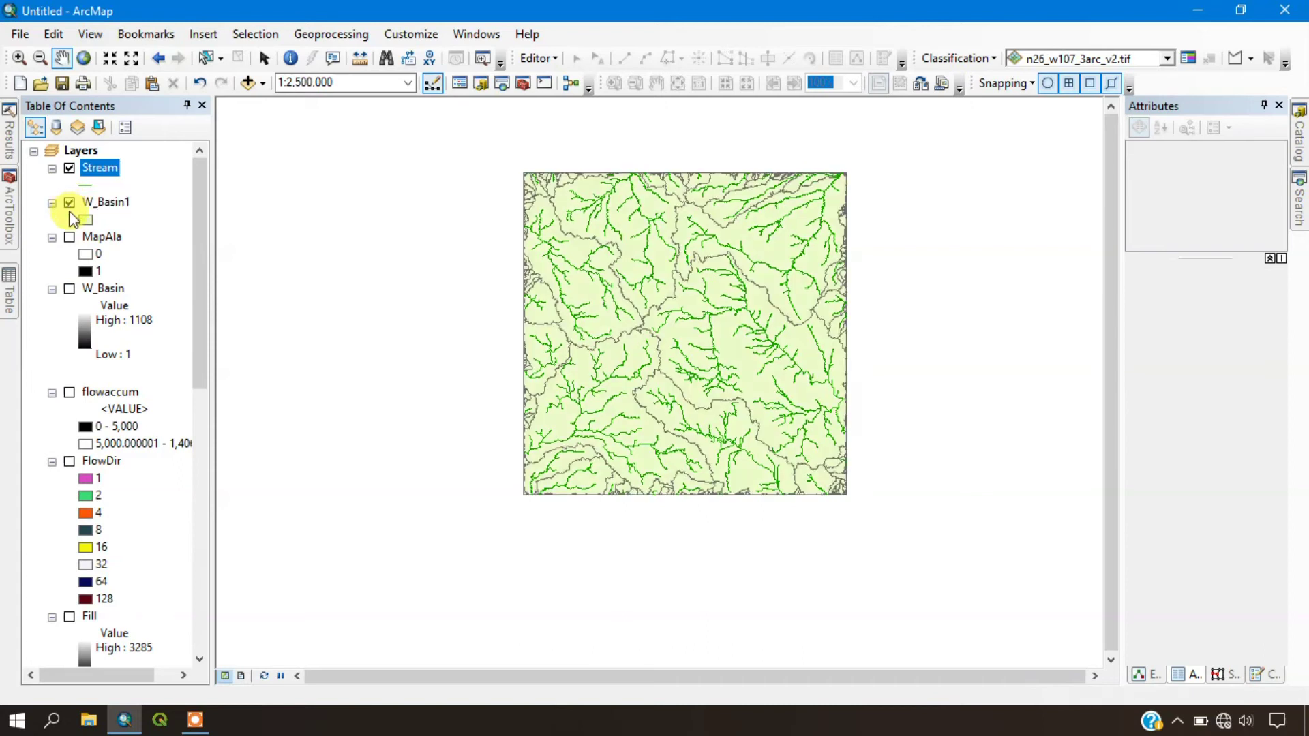
{"action": "scroll", "coordinate": [777, 326], "scroll_direction": "up", "scroll_amount": 5}
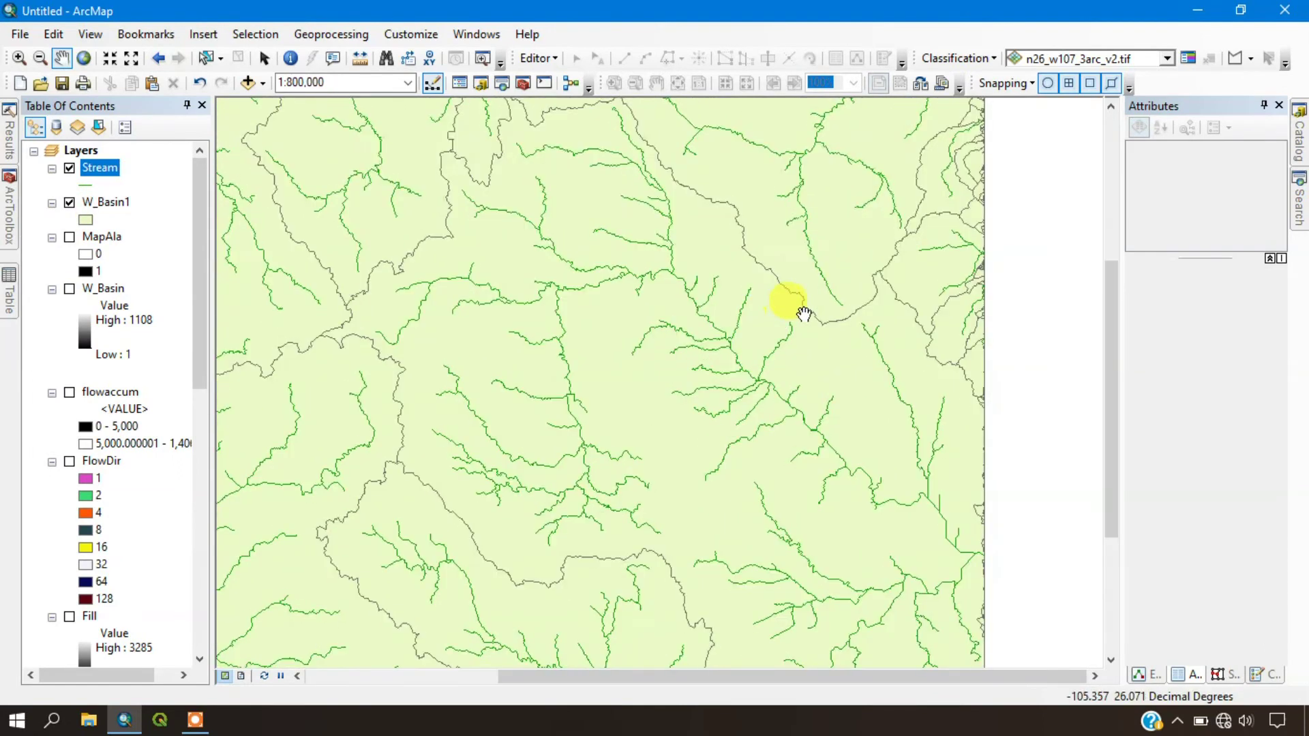
{"action": "scroll", "coordinate": [795, 304], "scroll_direction": "down", "scroll_amount": 2}
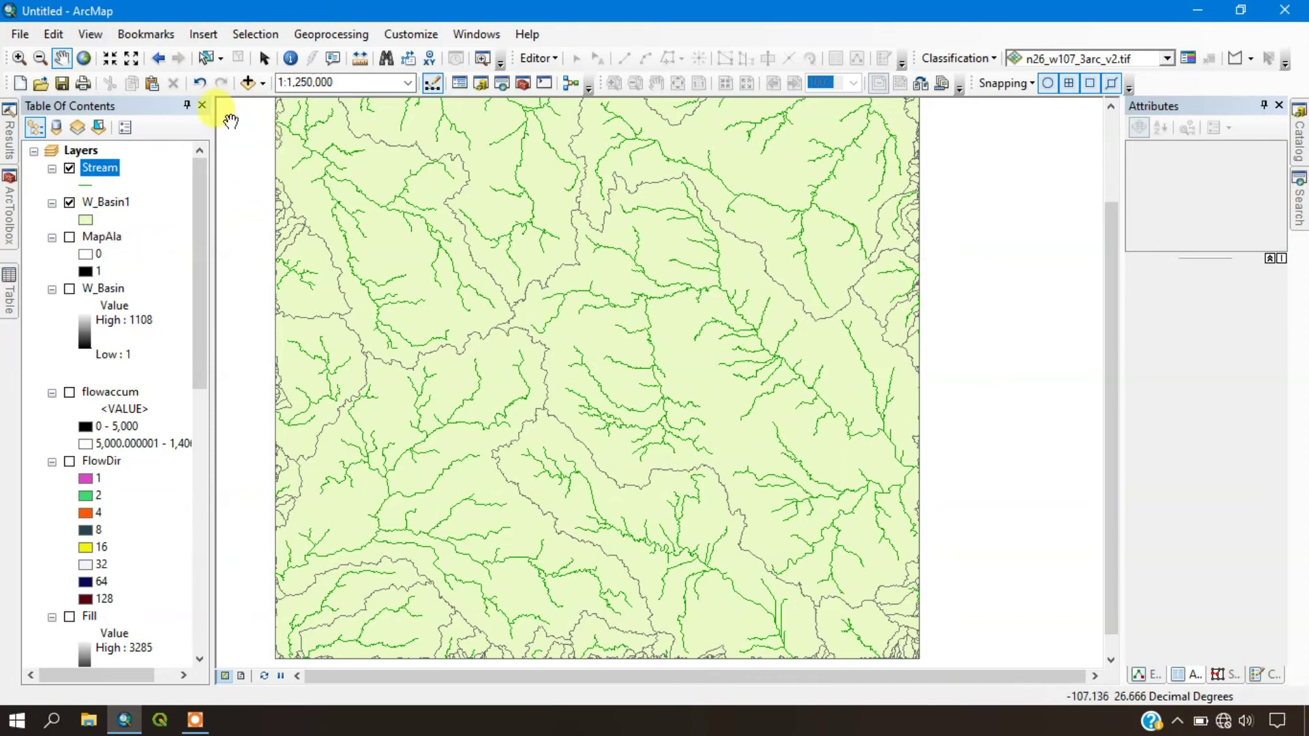
- Hide the Stream layer and select the large basin polygon in the eastern centre of W_Basin1
{"action": "left_click", "coordinate": [204, 60]}
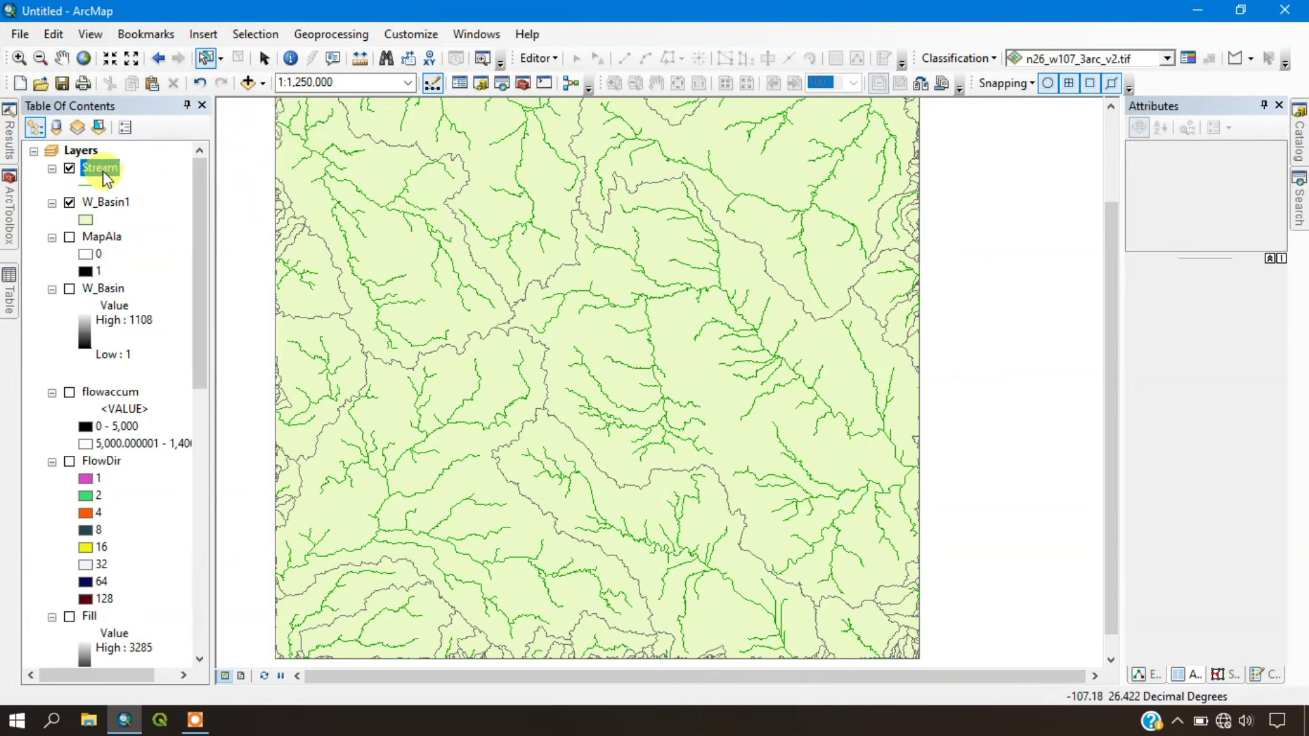
{"action": "left_click", "coordinate": [69, 167]}
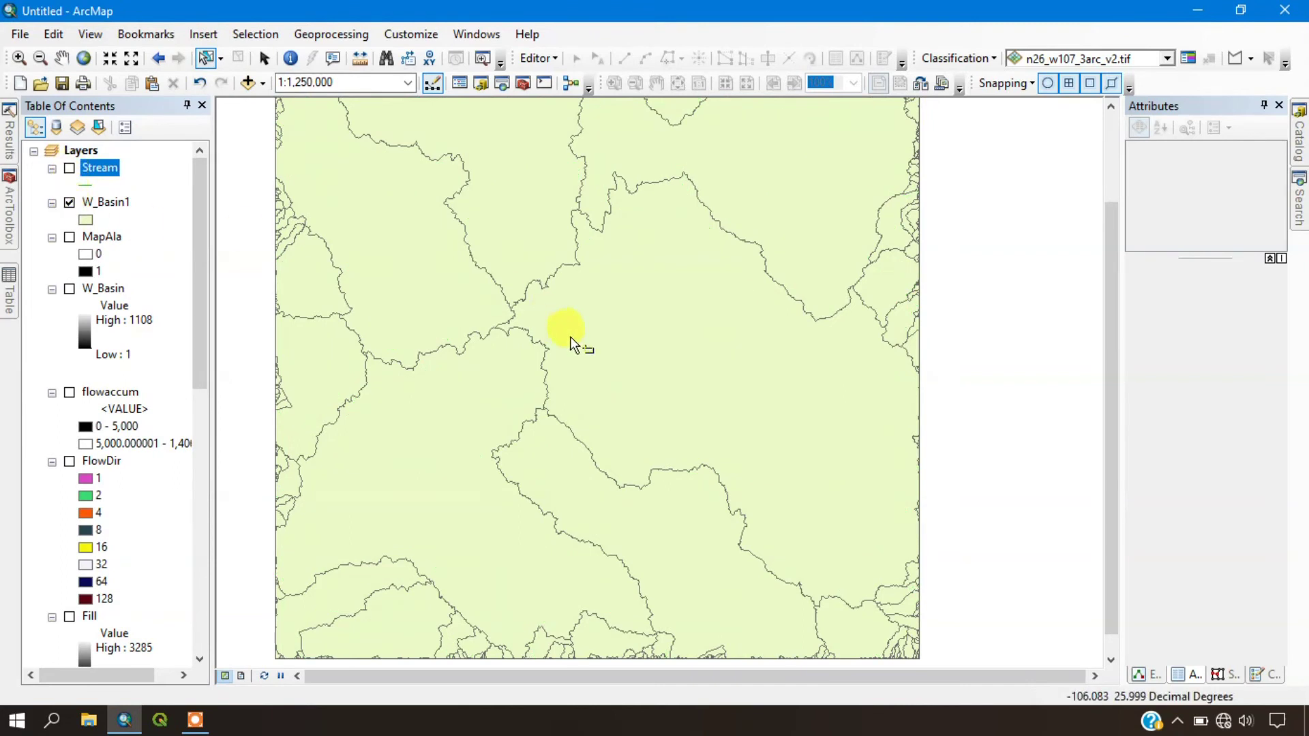
{"action": "left_click", "coordinate": [711, 351]}
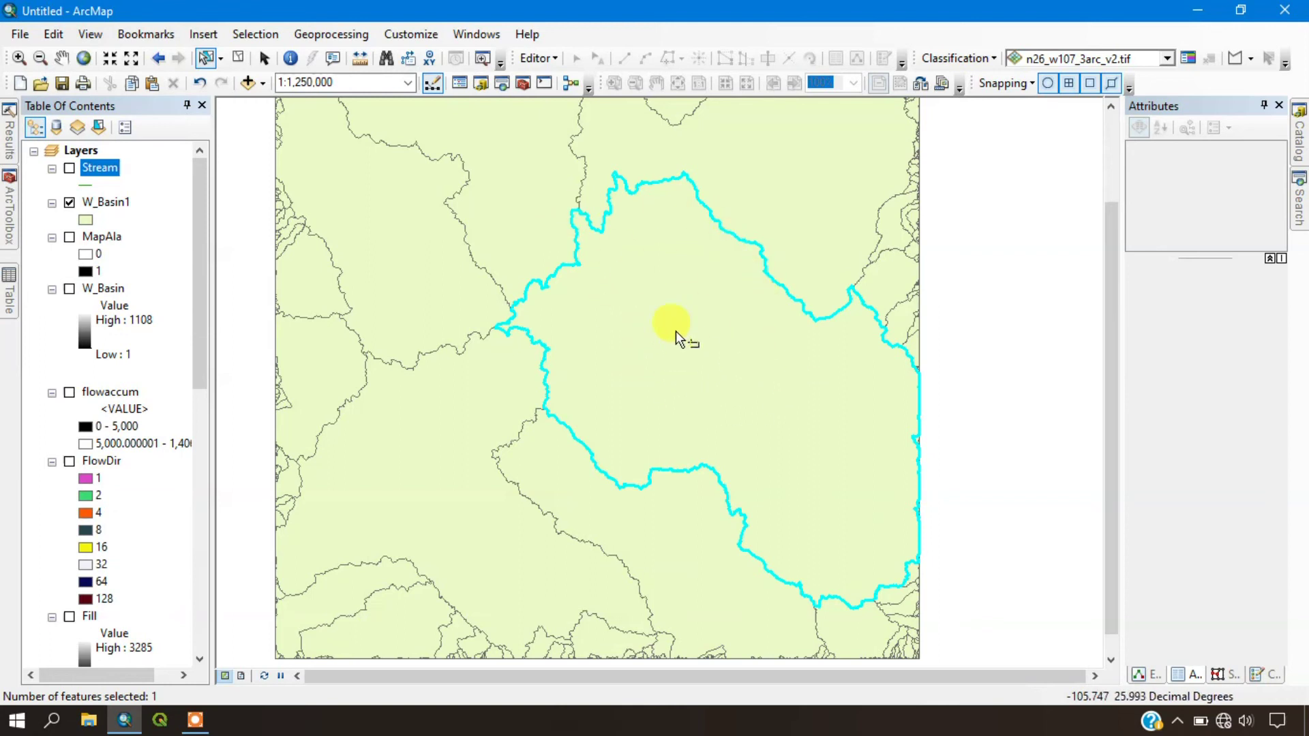
- Export the selected W_Basin1 polygon as the shapefile Watershed.shp in the Data folder and add it to the map as a layer
{"action": "left_click", "coordinate": [109, 202]}
{"action": "right_click", "coordinate": [113, 202]}
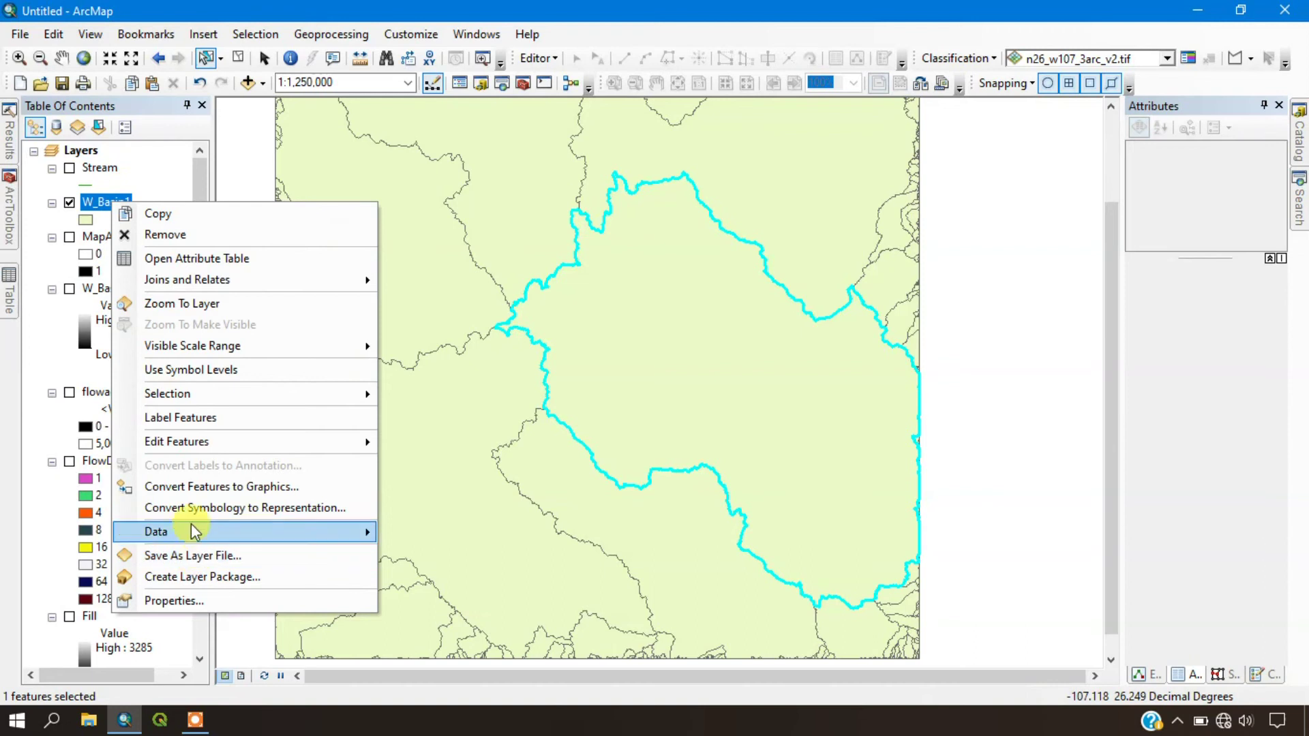
{"action": "mouse_move", "coordinate": [190, 531]}
{"action": "left_click", "coordinate": [438, 556]}
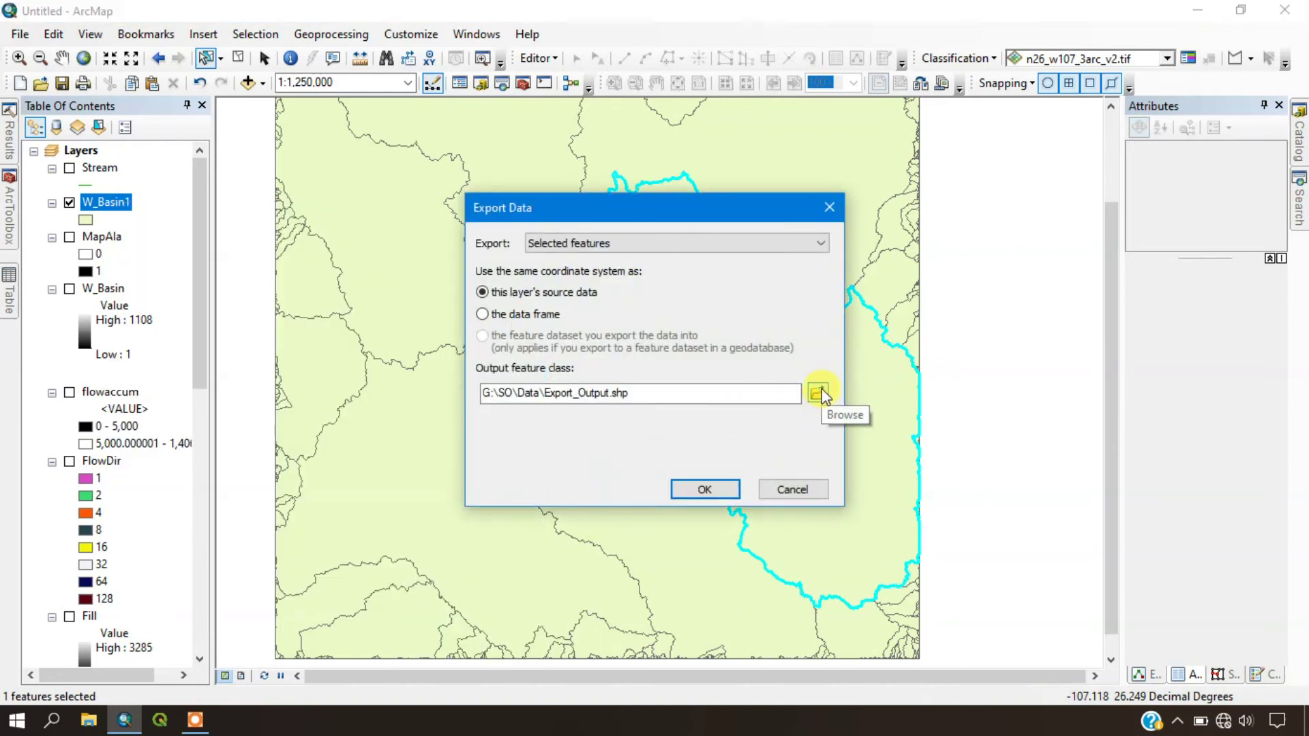
{"action": "left_click", "coordinate": [819, 393]}
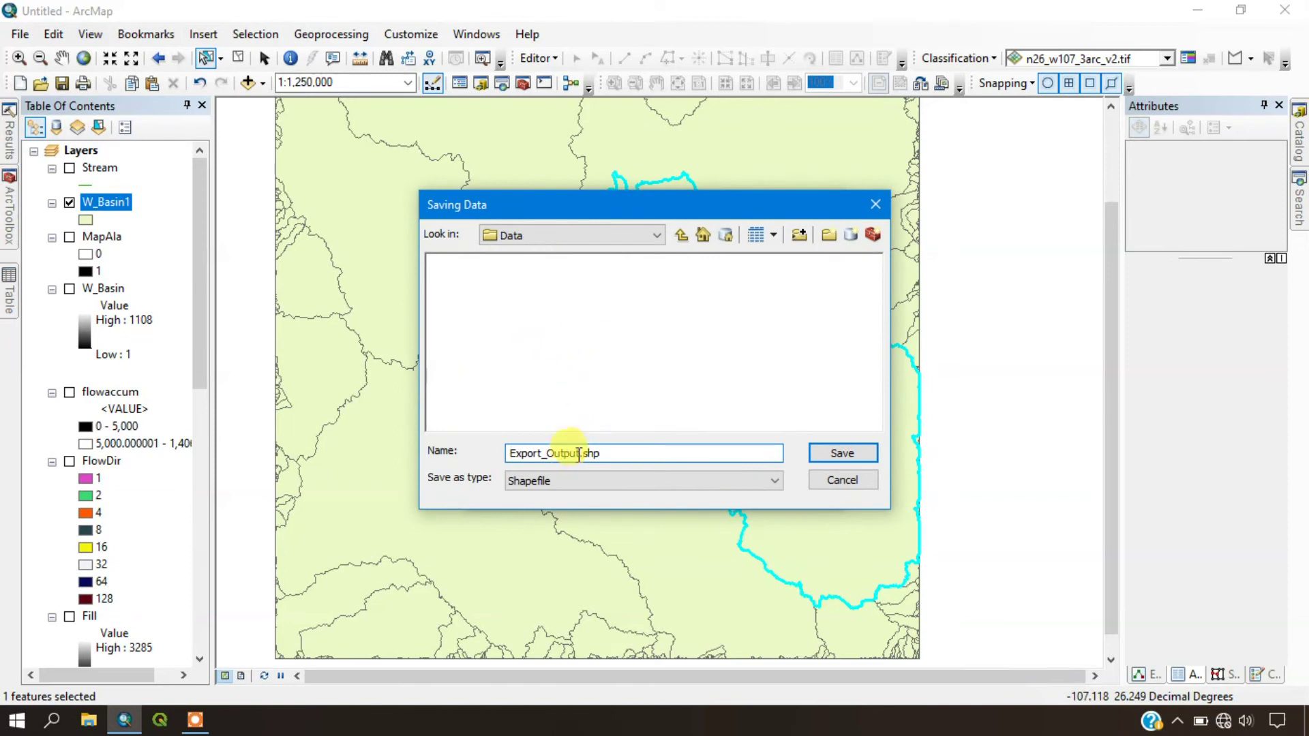
{"action": "left_click_drag", "start_coordinate": [579, 454], "coordinate": [470, 456]}
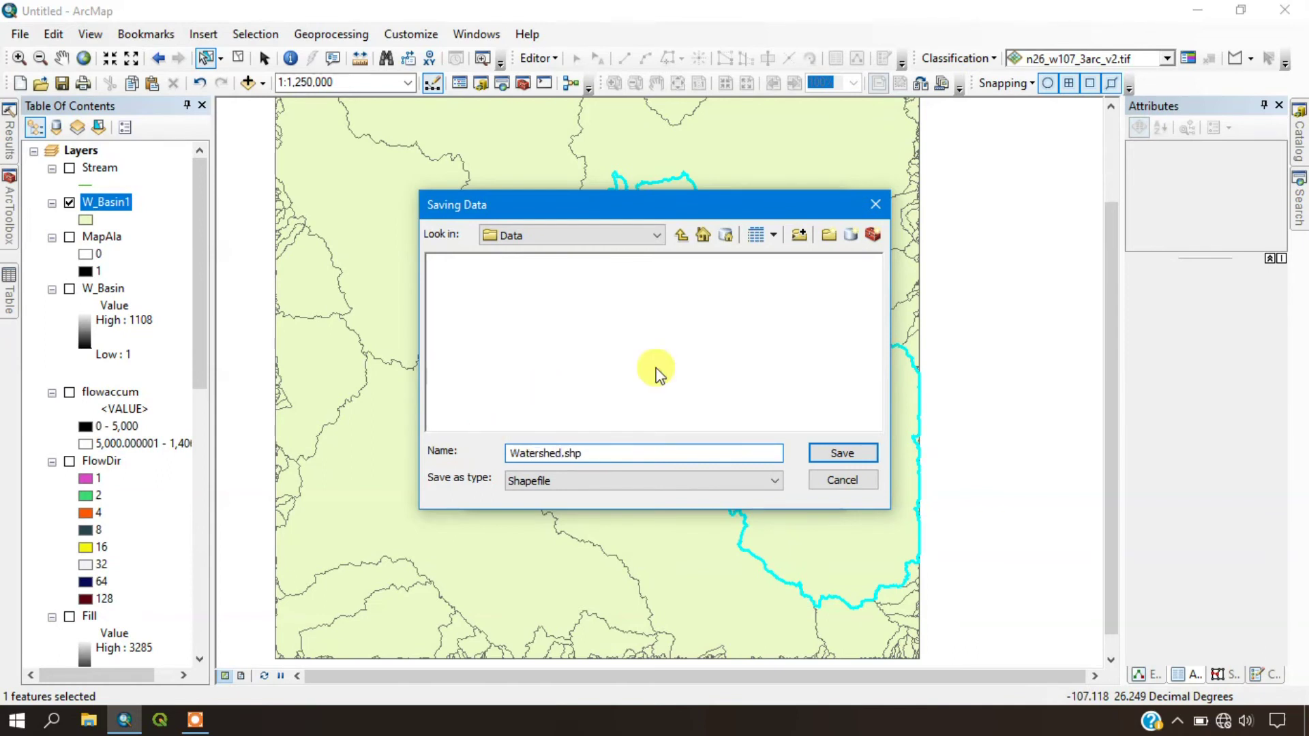
{"action": "left_click", "coordinate": [837, 455]}
{"action": "left_click", "coordinate": [719, 488]}
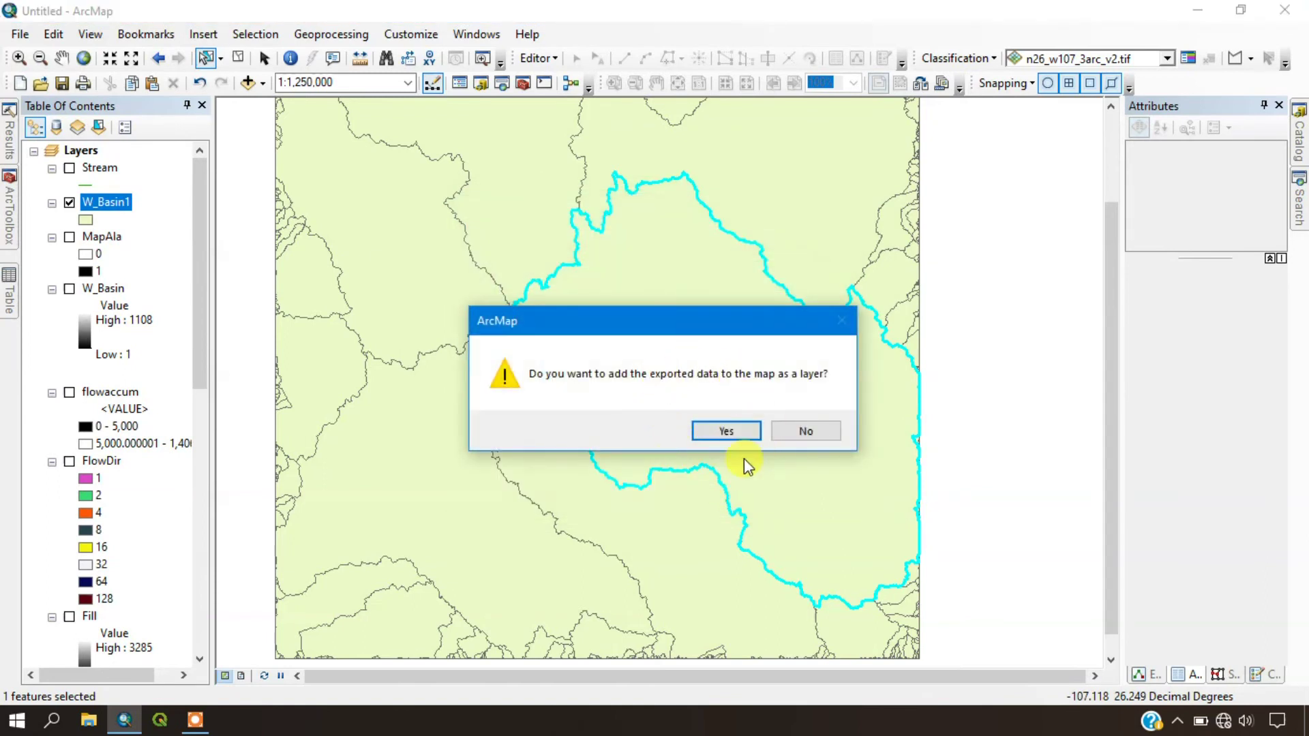
{"action": "left_click", "coordinate": [742, 432]}
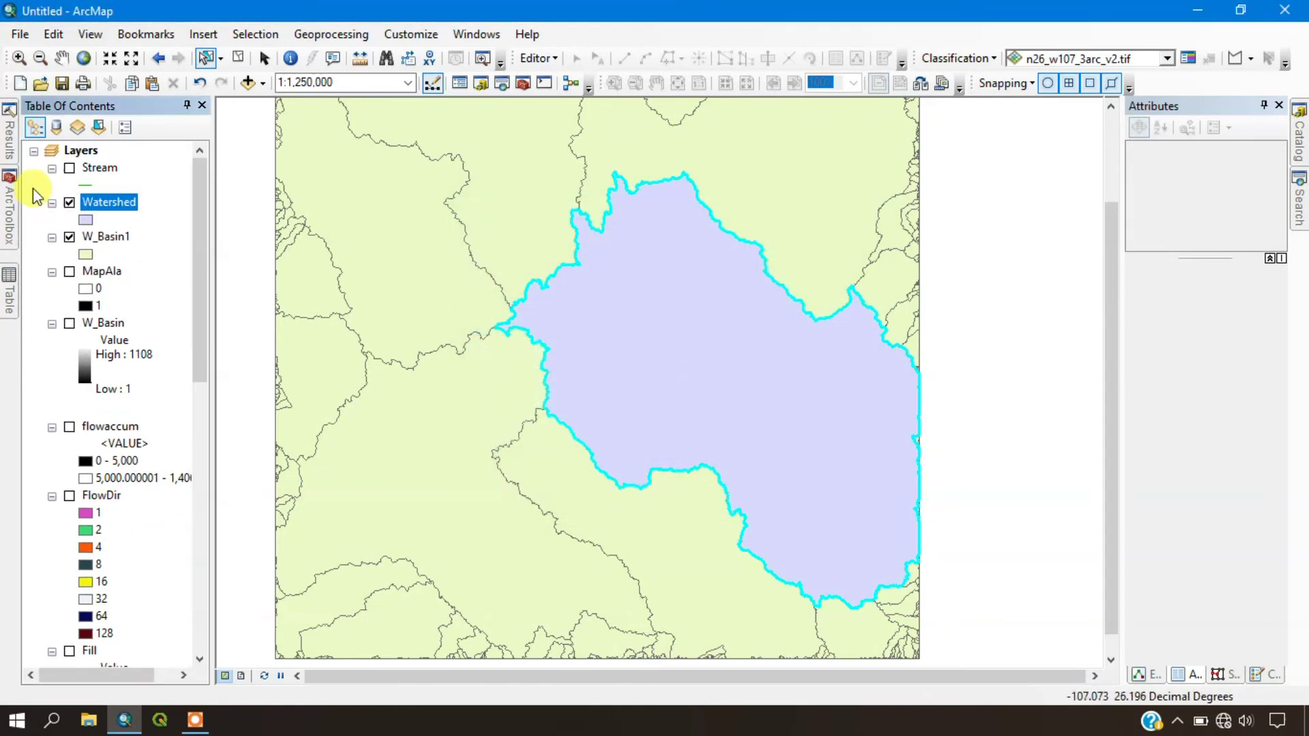
- Show Stream instead of W_Basin1, and set up a Clip with Stream as the input features and Watershed as the clip features
{"action": "left_click", "coordinate": [70, 241]}
{"action": "scroll", "coordinate": [389, 247], "scroll_direction": "up", "scroll_amount": 1}
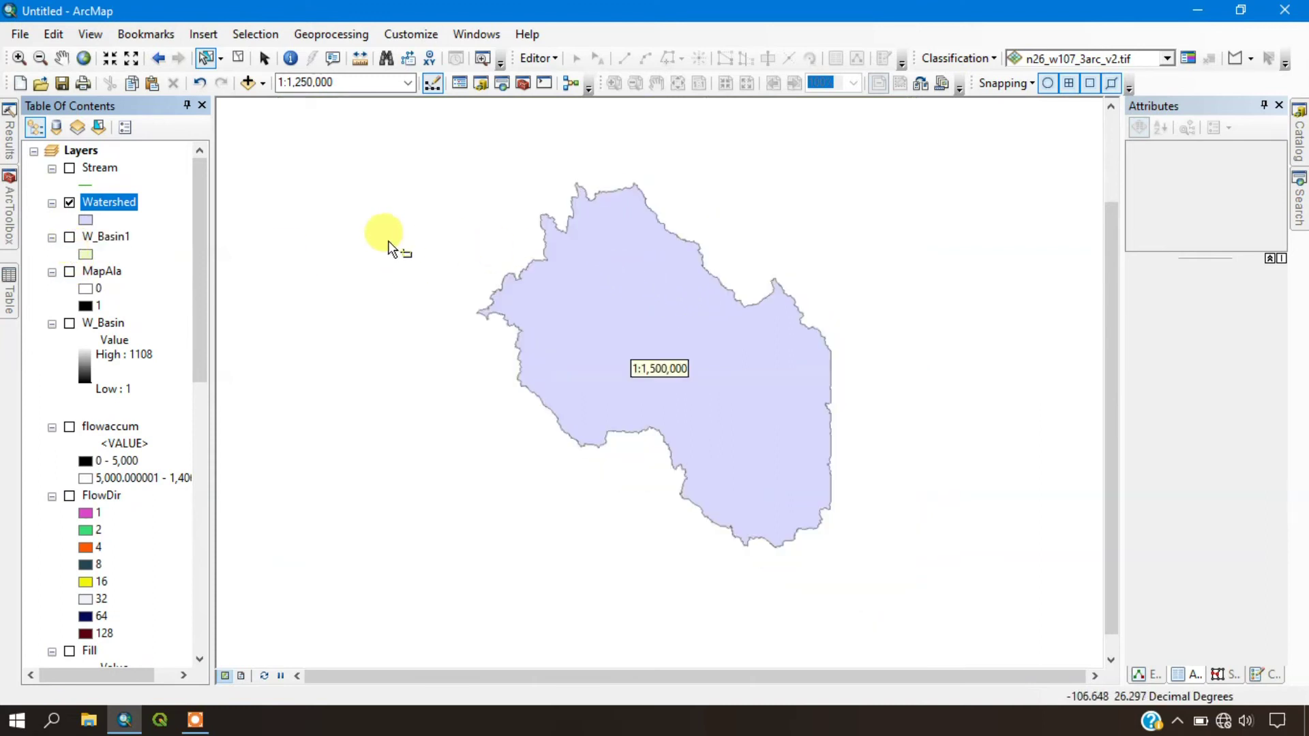
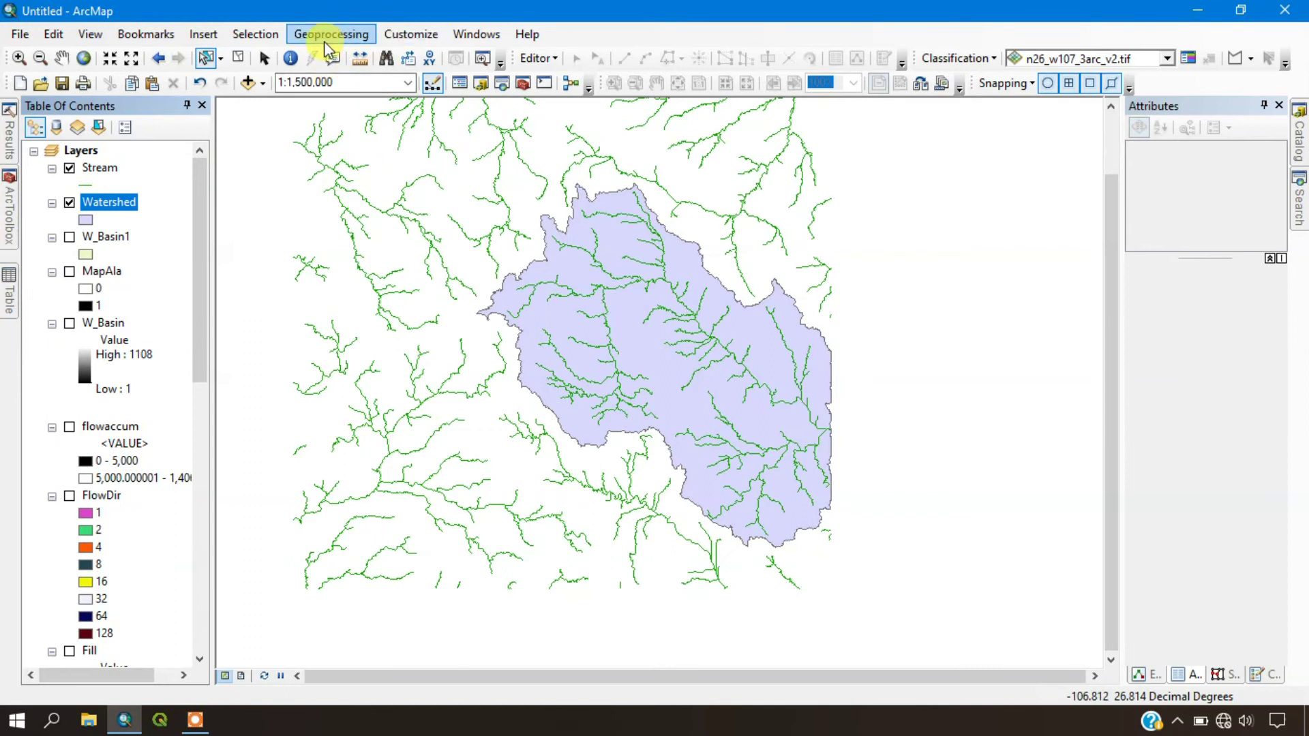
{"action": "left_click", "coordinate": [325, 41]}
{"action": "left_click", "coordinate": [317, 76]}
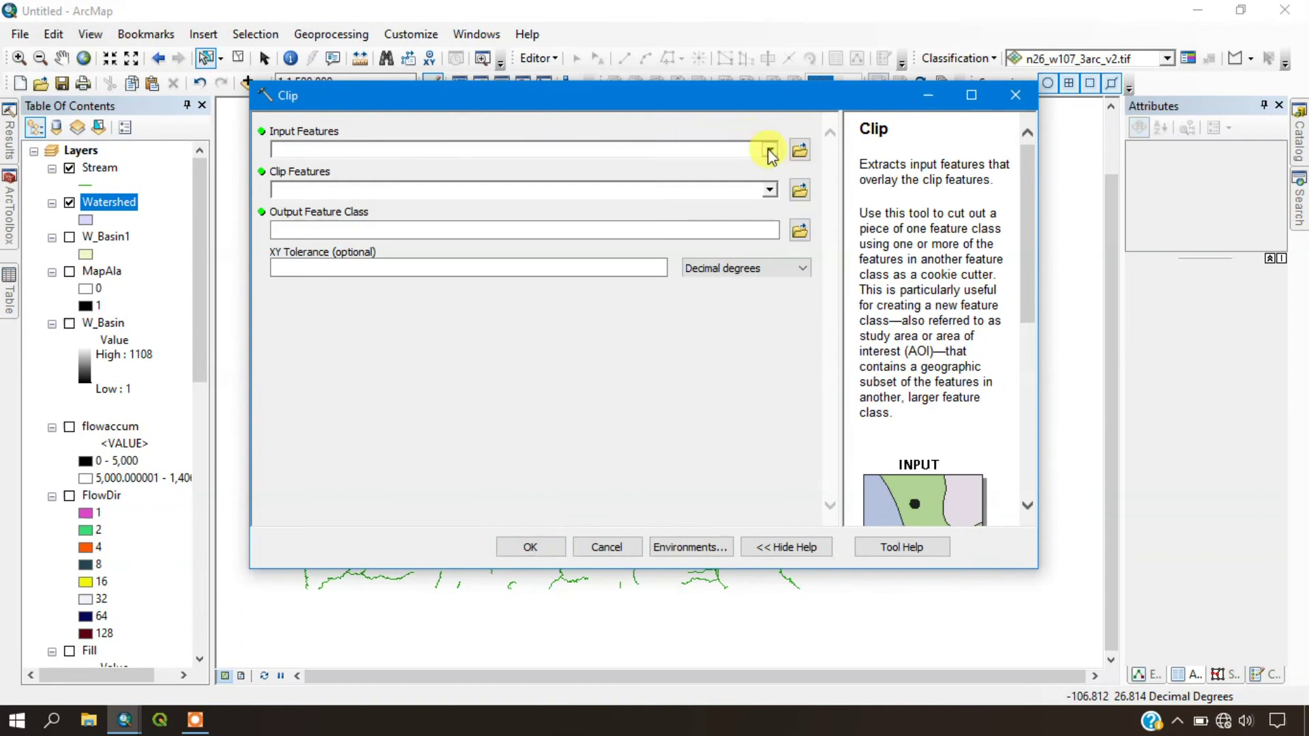
{"action": "left_click", "coordinate": [769, 151]}
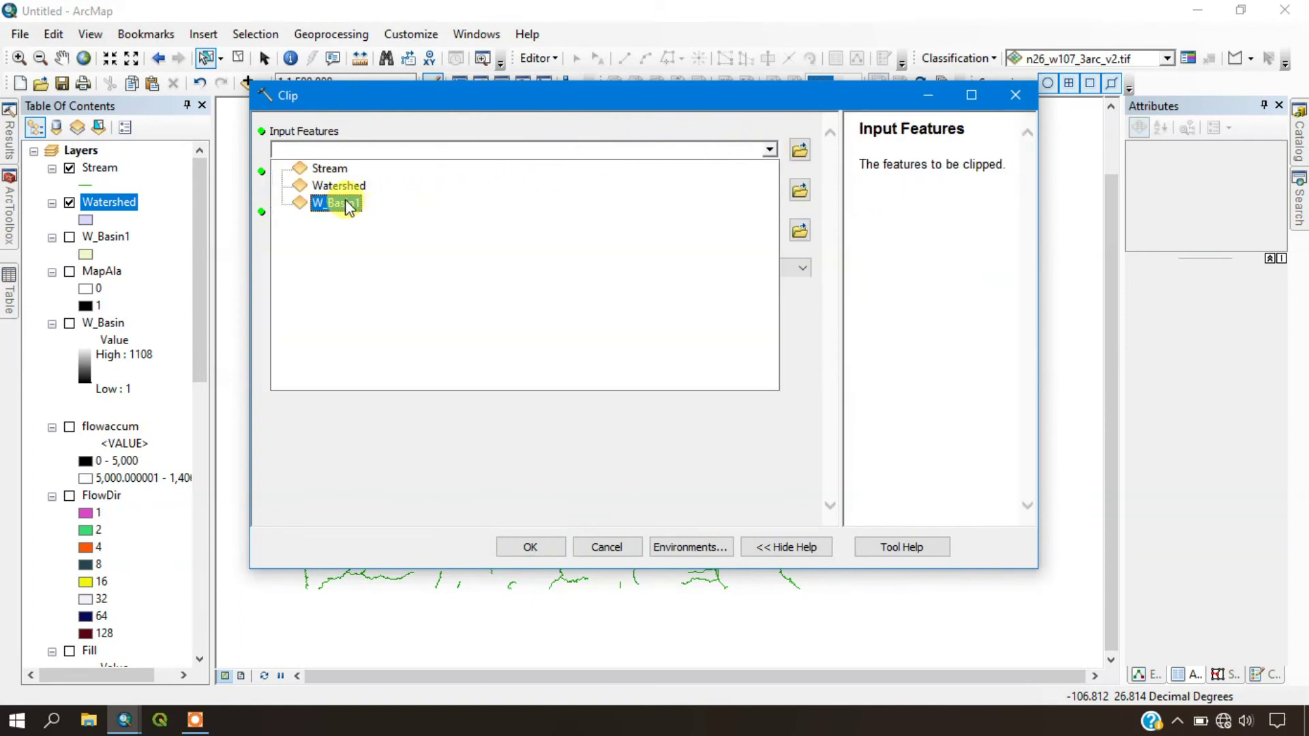
{"action": "left_click", "coordinate": [343, 171]}
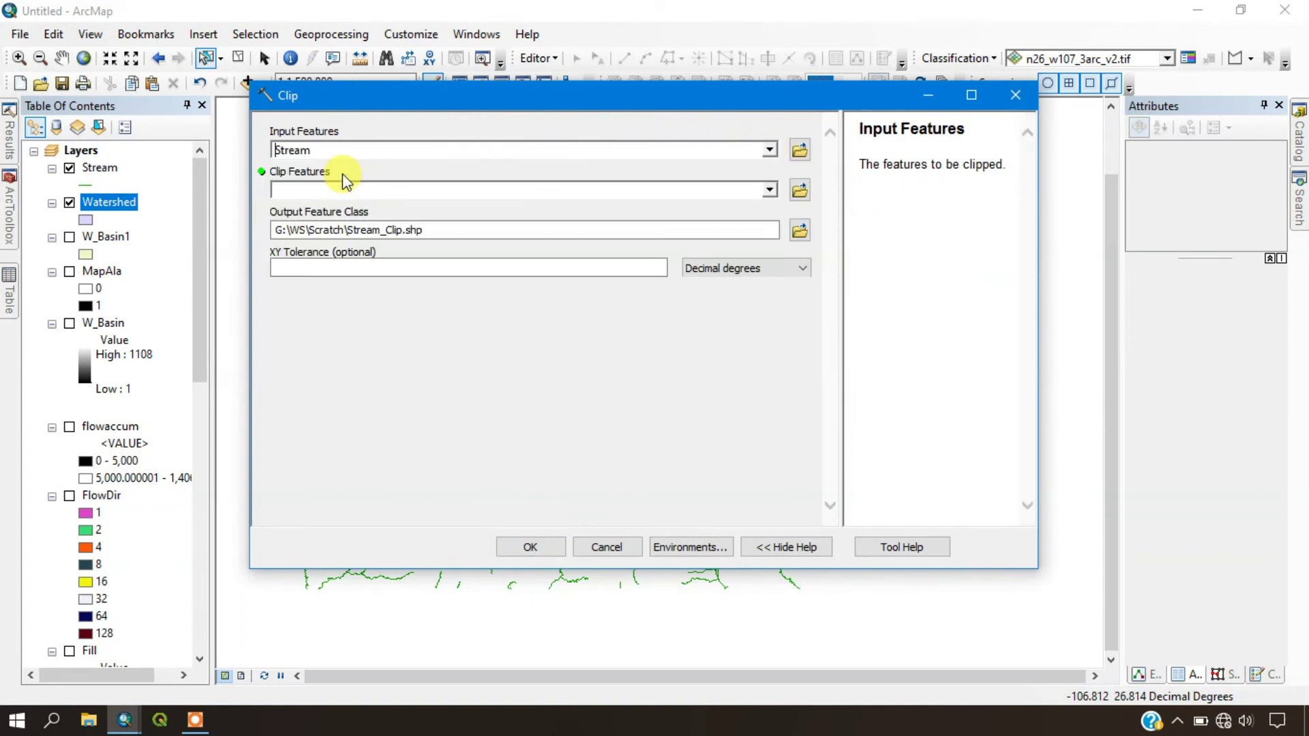
{"action": "left_click", "coordinate": [770, 193]}
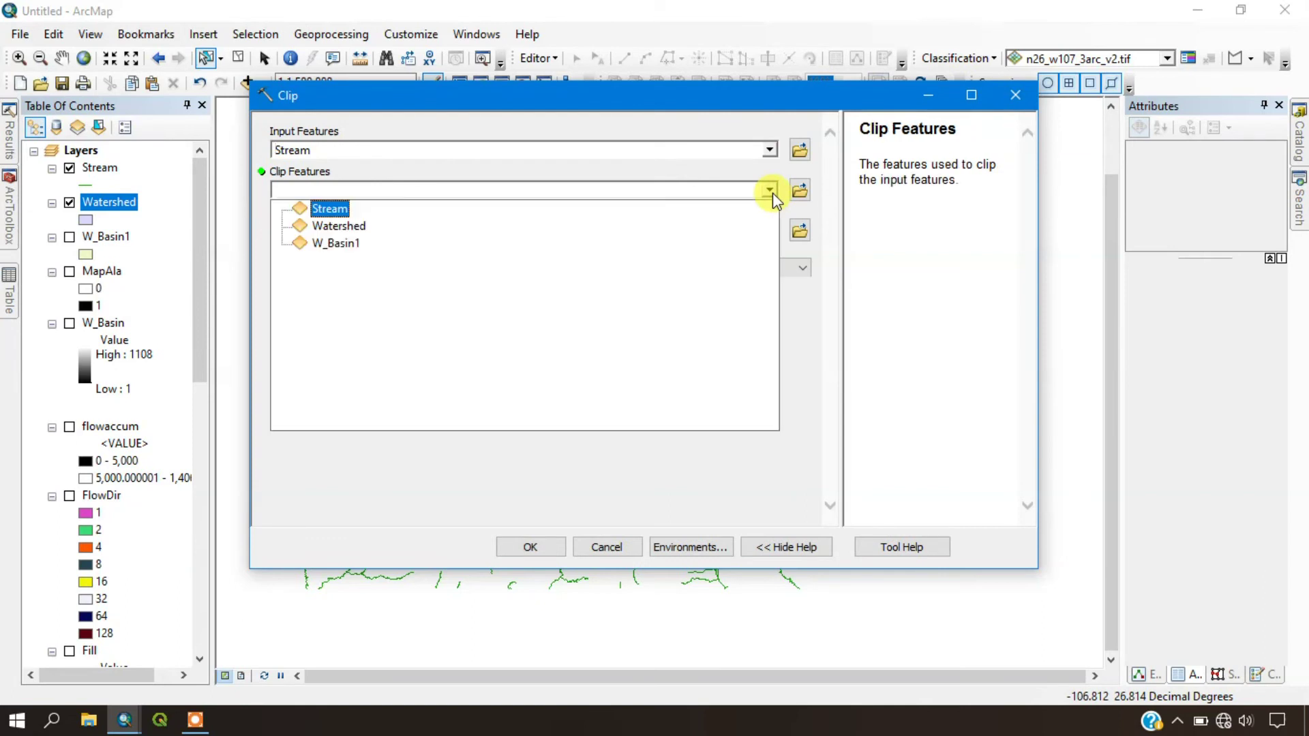
{"action": "left_click", "coordinate": [330, 223]}
- Save the clip's output feature class as StreamW in the Analysis folder and run the clip
{"action": "left_click", "coordinate": [800, 231]}
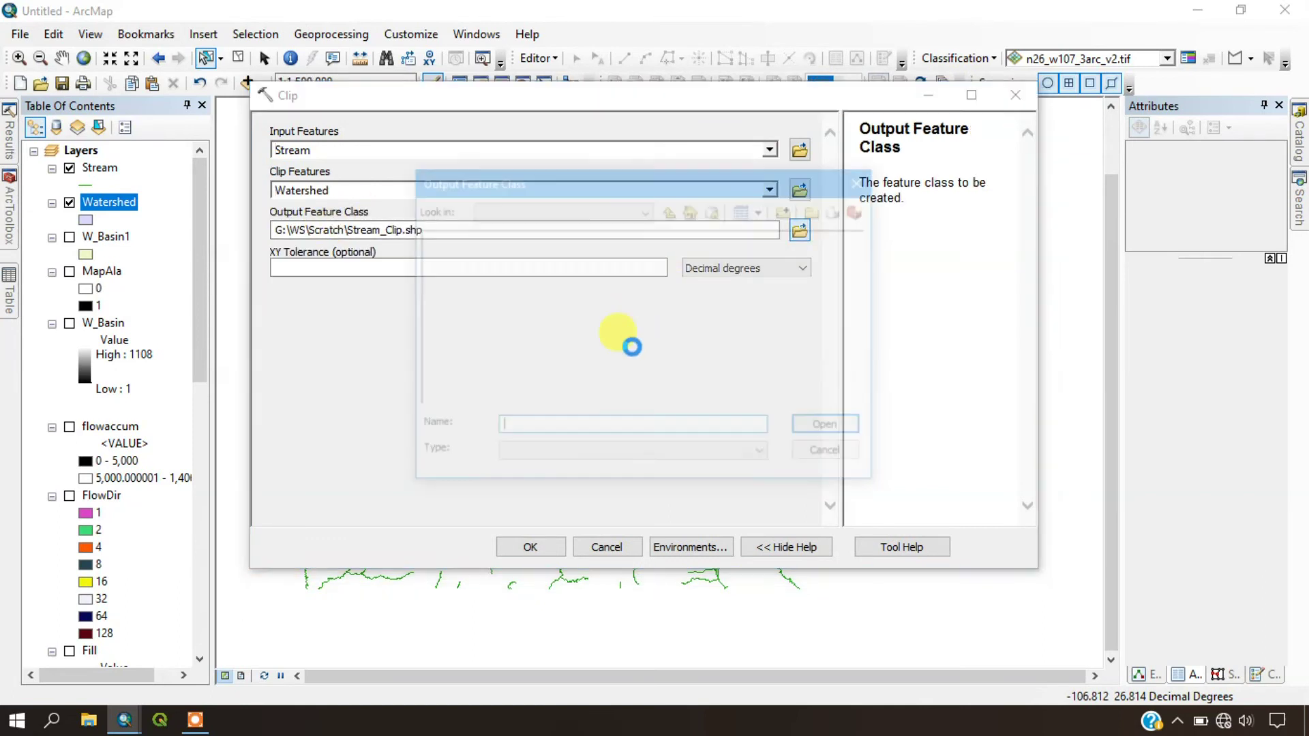
{"action": "type", "text": "StreamW"}
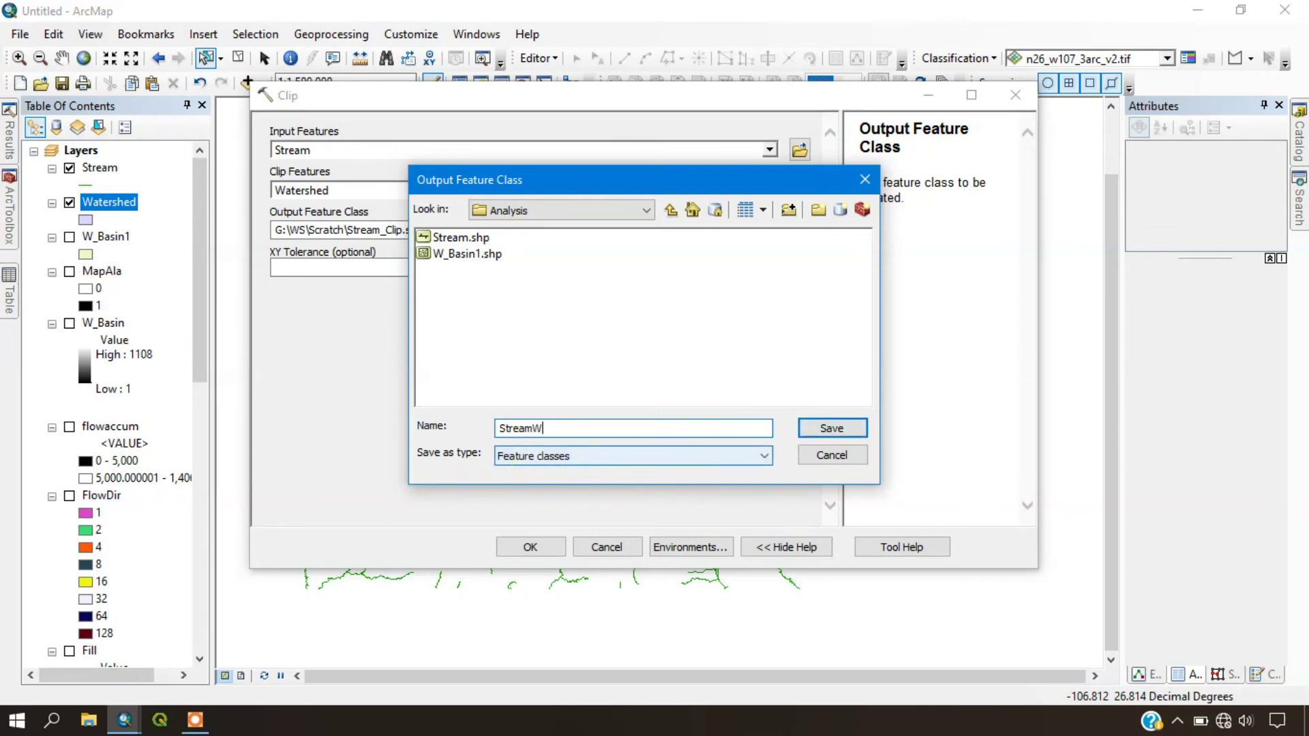
{"action": "left_click", "coordinate": [832, 434]}
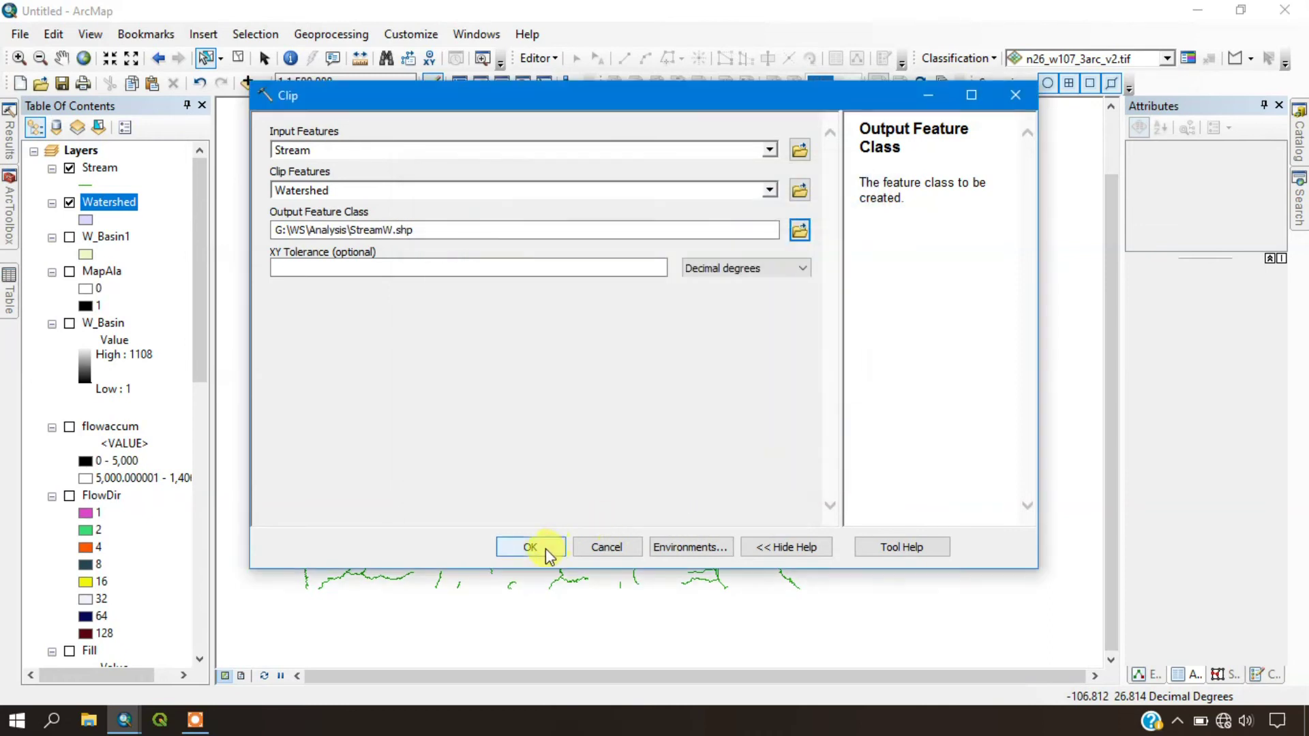
{"action": "left_click", "coordinate": [546, 548]}
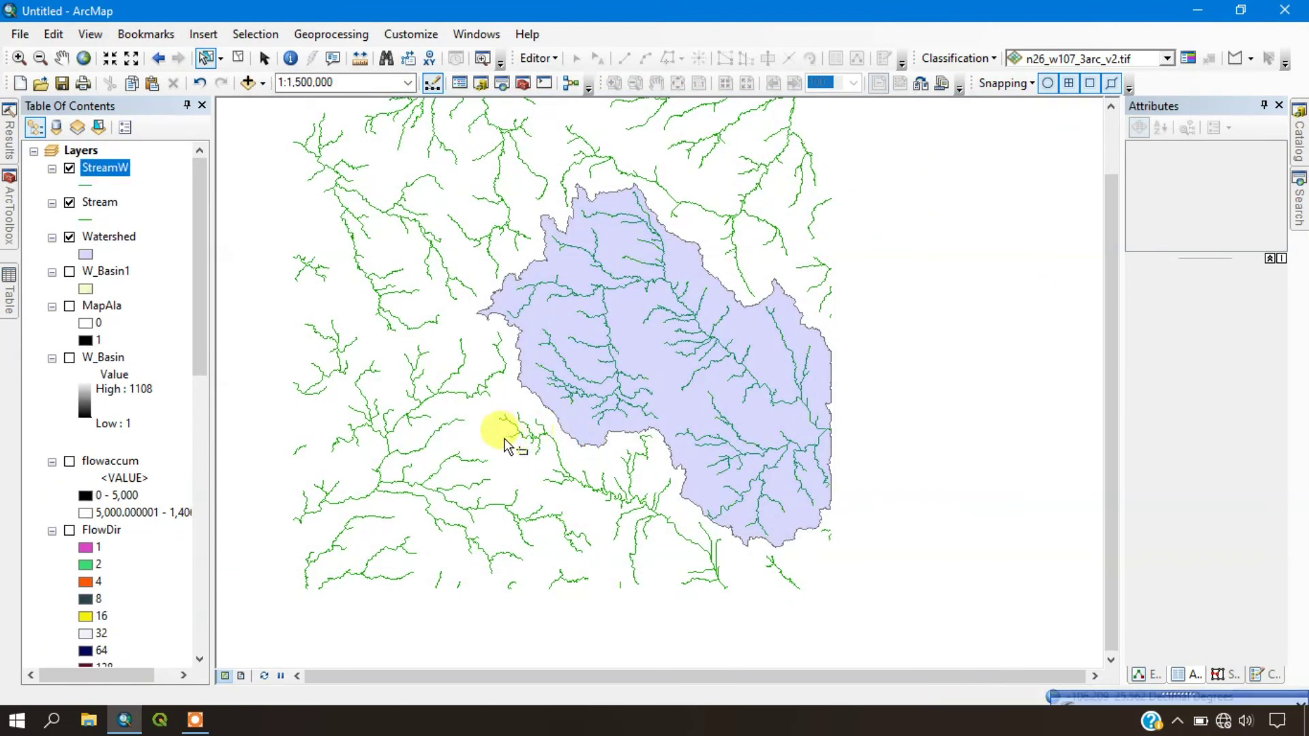
- Hide the original Stream layer and show the Fill raster beneath the watershed and its clipped streams
{"action": "left_click", "coordinate": [69, 202]}
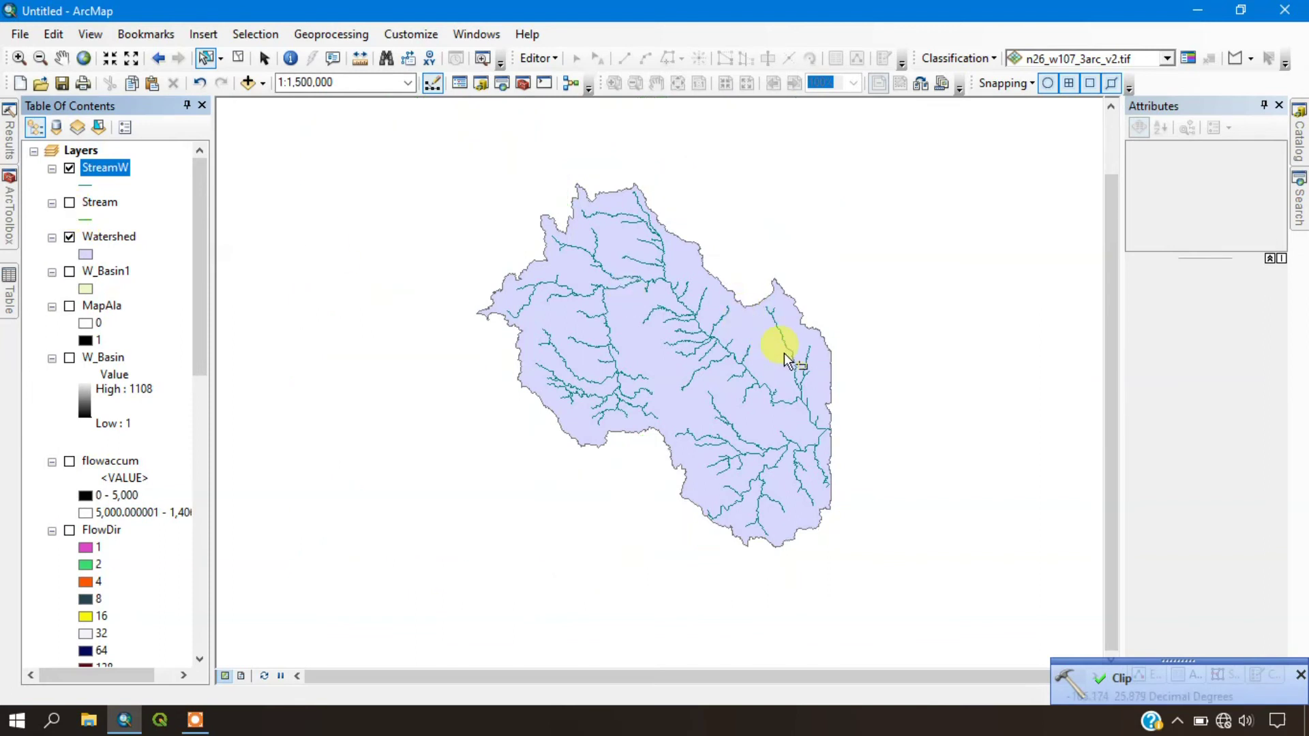
{"action": "scroll", "coordinate": [784, 353], "scroll_direction": "up", "scroll_amount": 1}
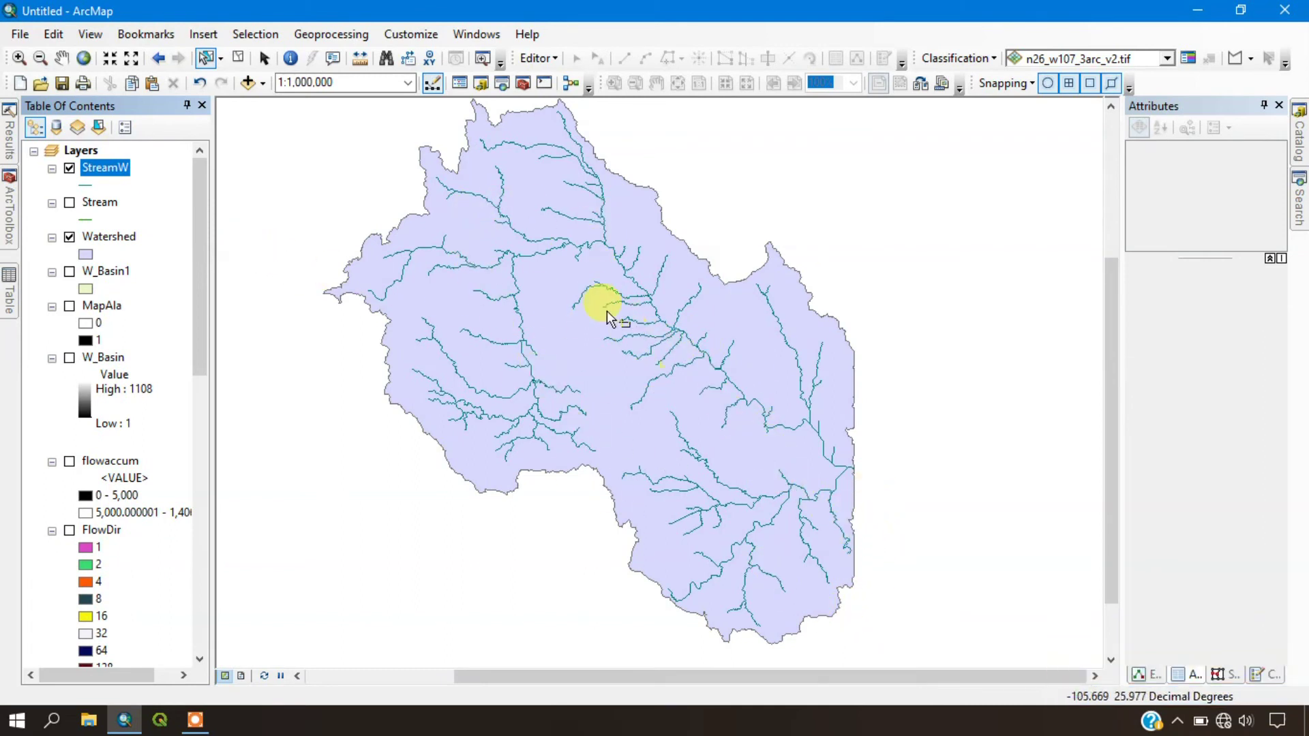
{"action": "scroll", "coordinate": [887, 474], "scroll_direction": "down", "scroll_amount": 1}
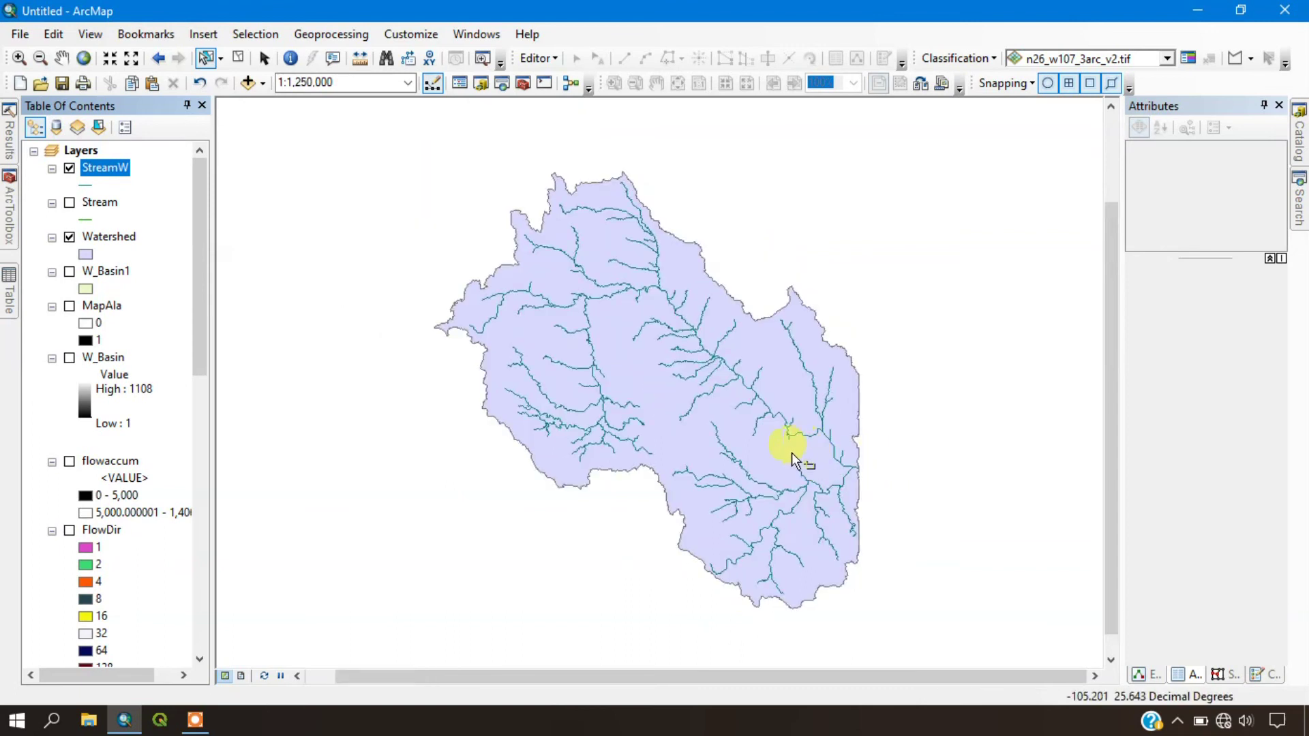
{"action": "scroll", "coordinate": [754, 392], "scroll_direction": "up", "scroll_amount": 2}
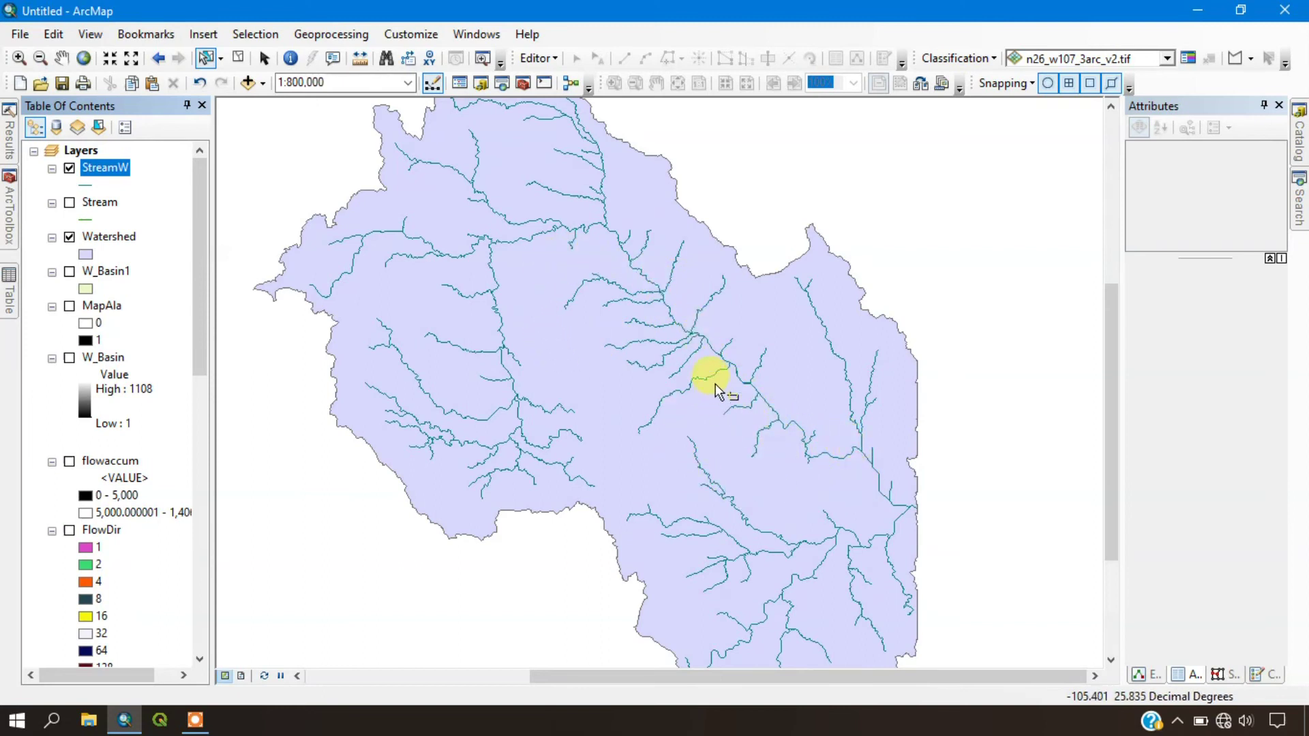
{"action": "scroll", "coordinate": [702, 362], "scroll_direction": "down", "scroll_amount": 2}
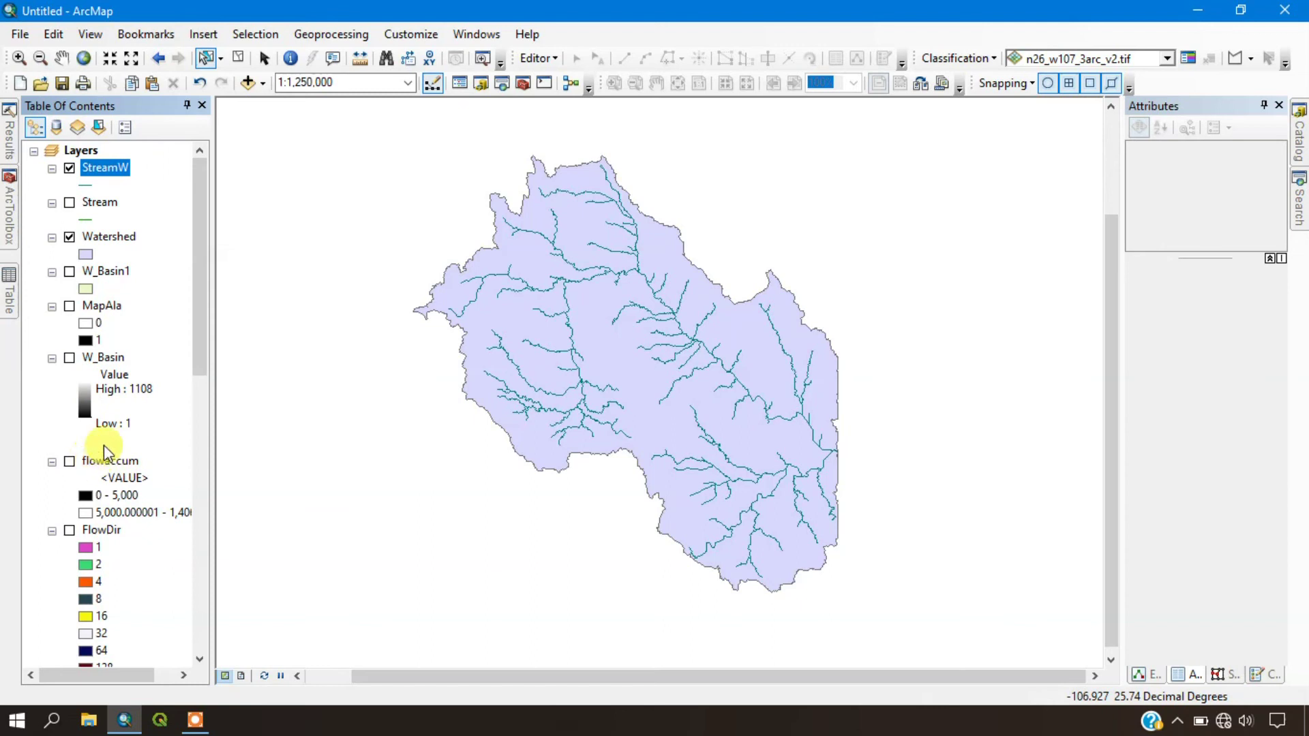
{"action": "scroll", "coordinate": [104, 445], "scroll_direction": "down", "scroll_amount": 8}
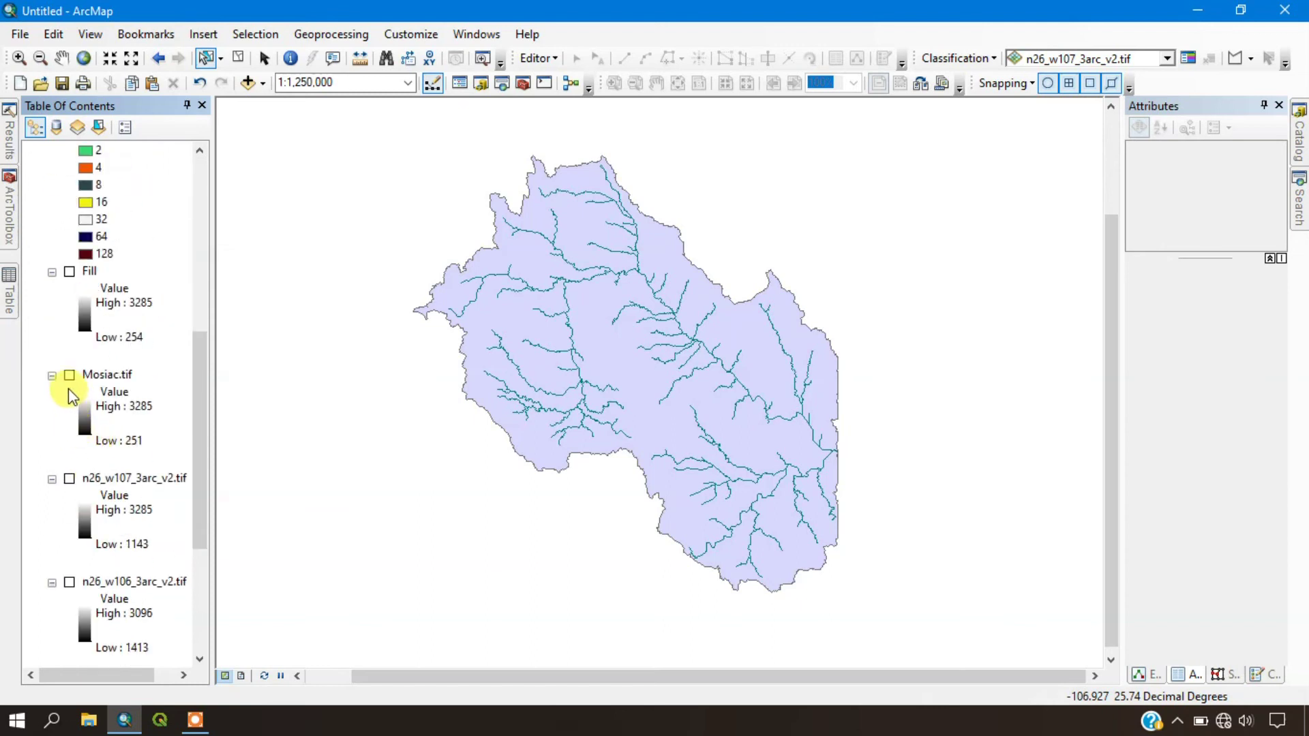
{"action": "left_click", "coordinate": [69, 272]}
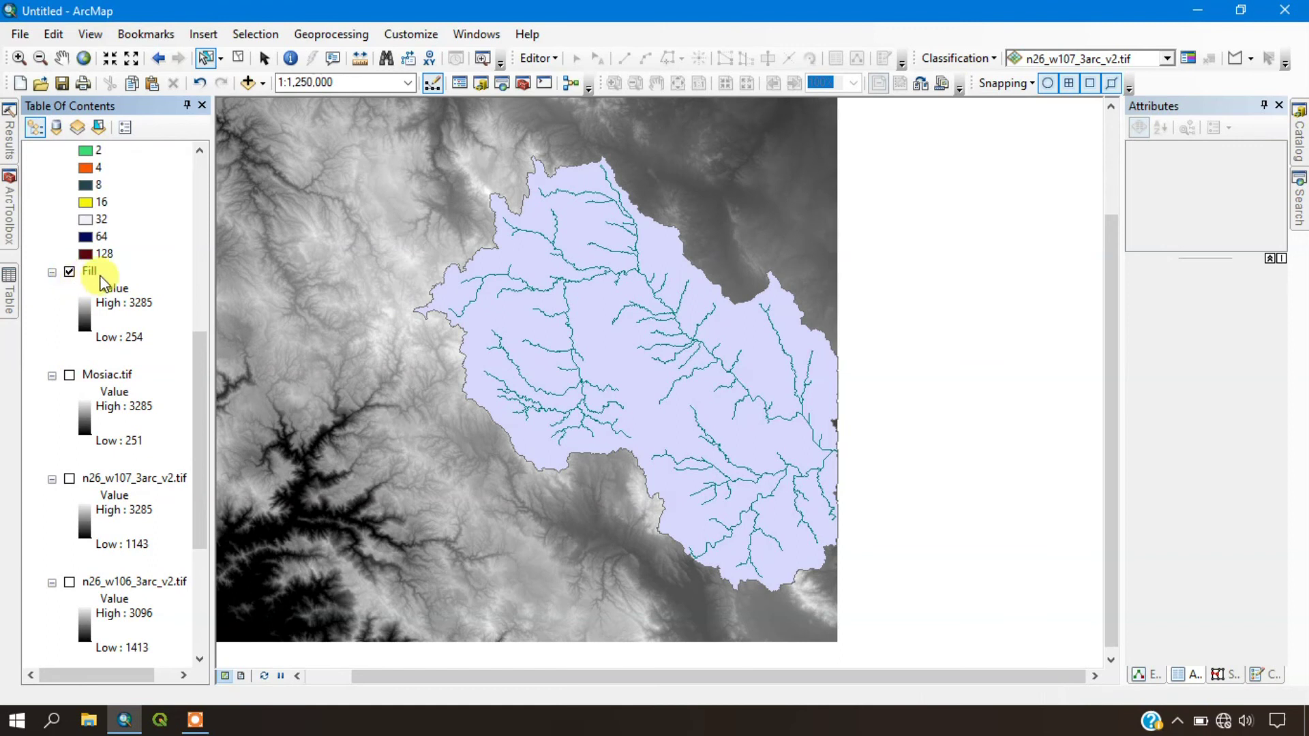
- Style the Watershed polygon with the Hollow symbol and a dark red outline of width 2
{"action": "scroll", "coordinate": [82, 273], "scroll_direction": "up", "scroll_amount": 8}
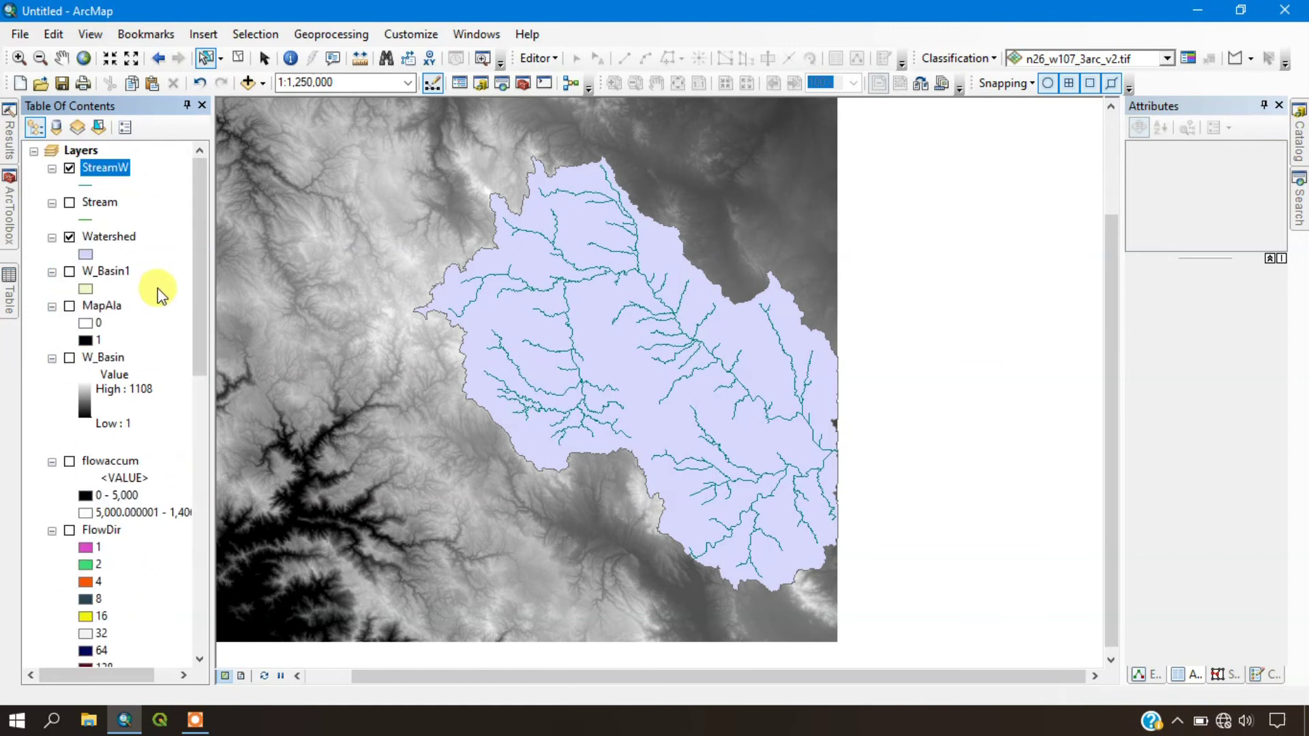
{"action": "left_click", "coordinate": [85, 254]}
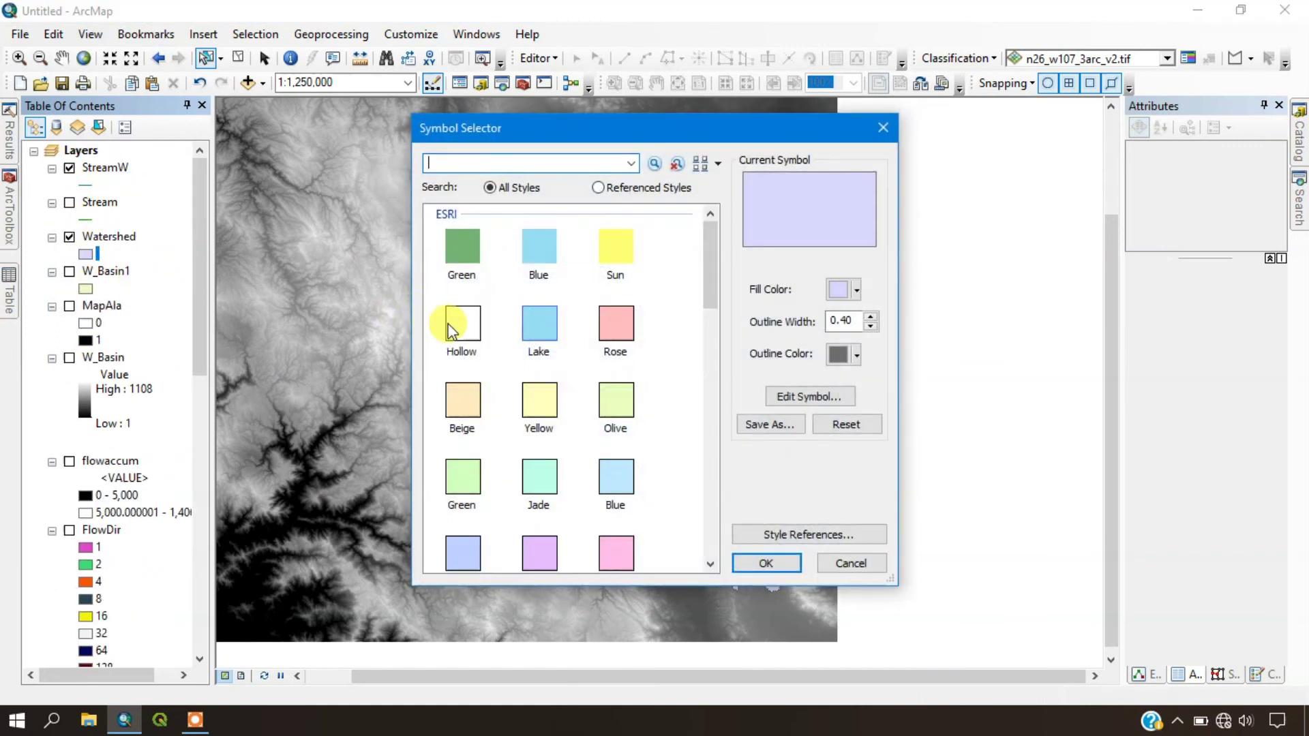
{"action": "left_click", "coordinate": [451, 326]}
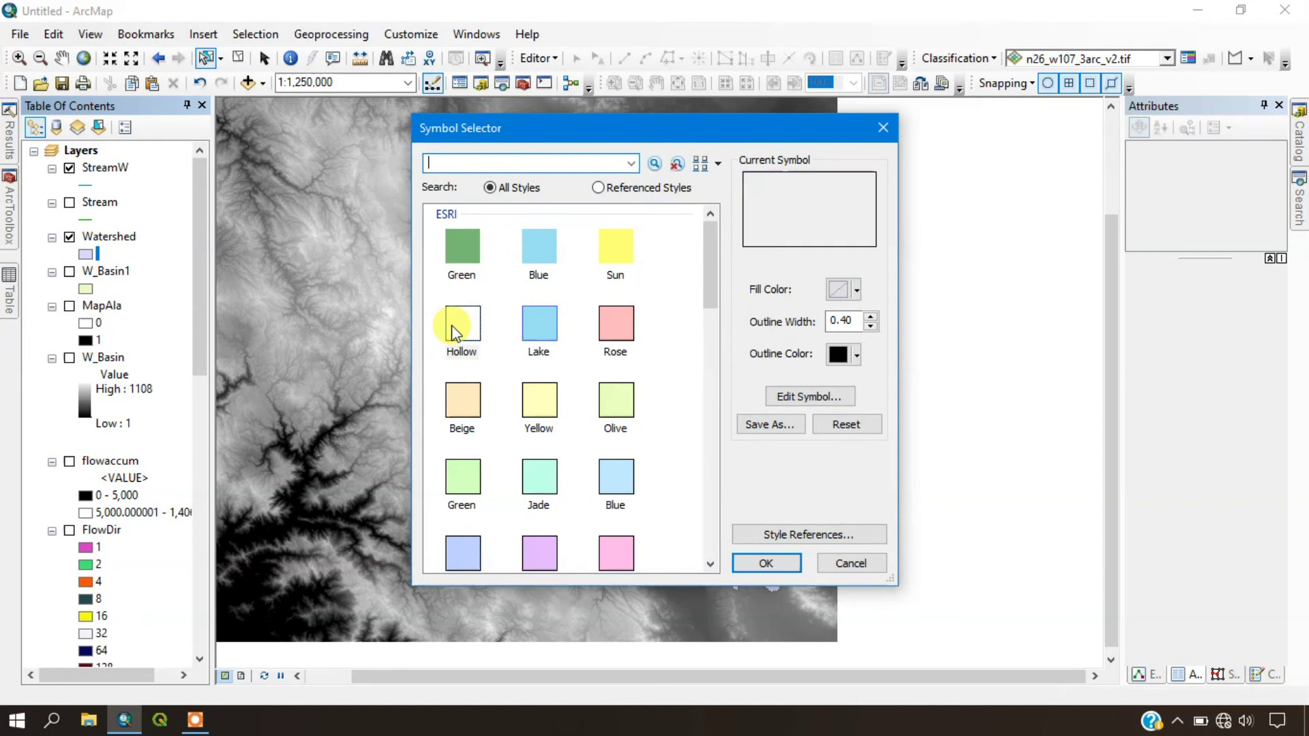
{"action": "left_click", "coordinate": [846, 354]}
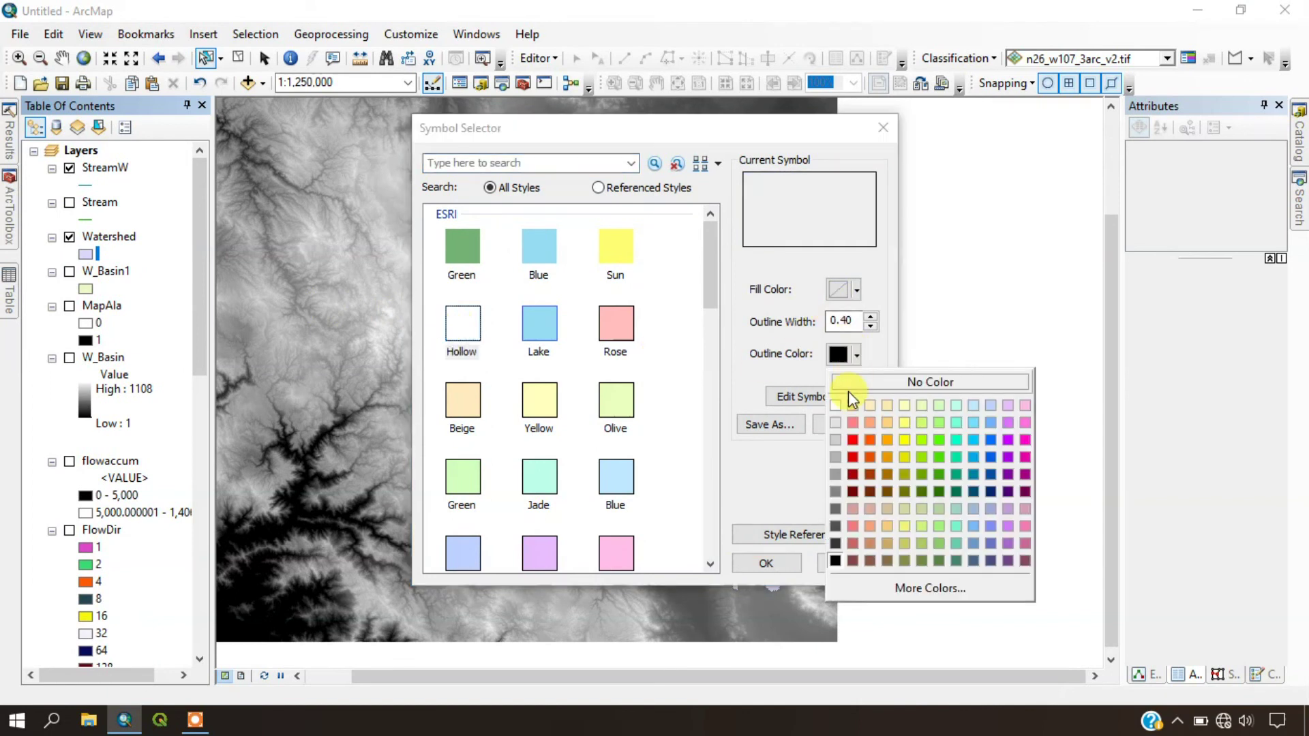
{"action": "left_click", "coordinate": [853, 492]}
{"action": "double_click", "coordinate": [866, 317]}
{"action": "type", "text": "2"}
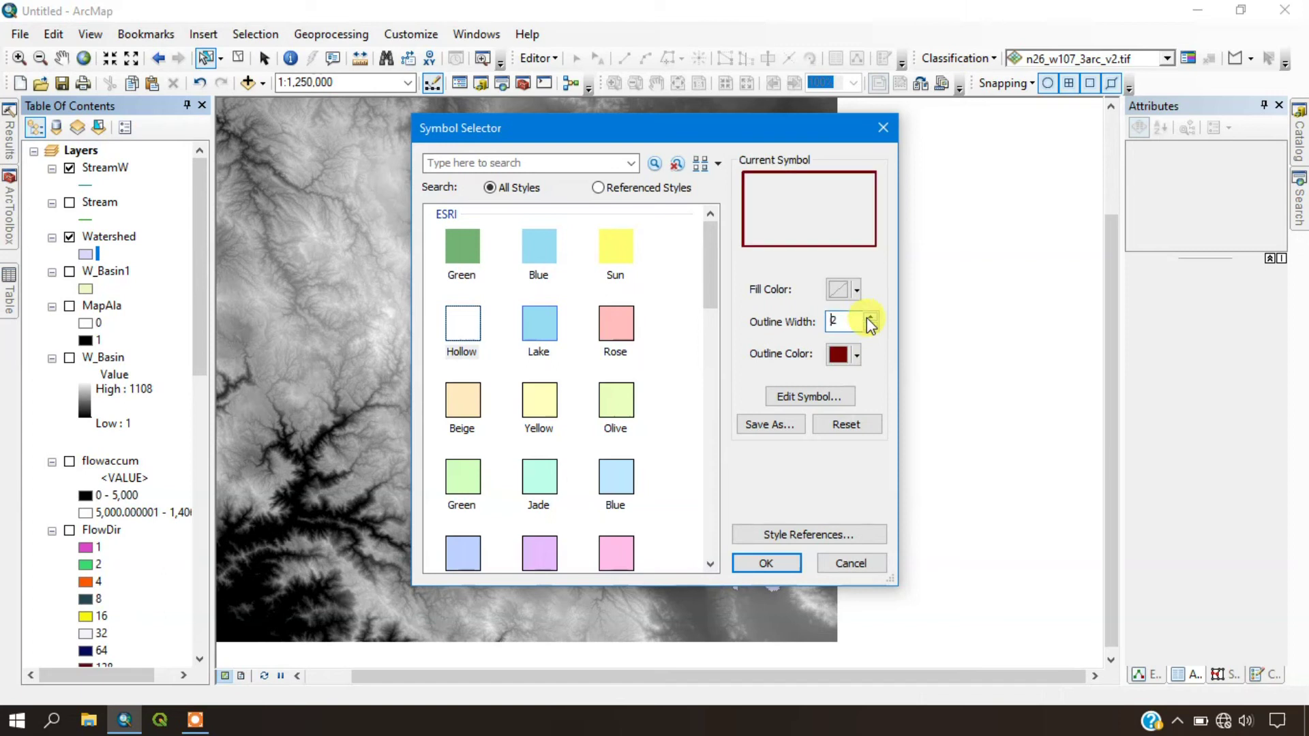
{"action": "left_click", "coordinate": [767, 563]}
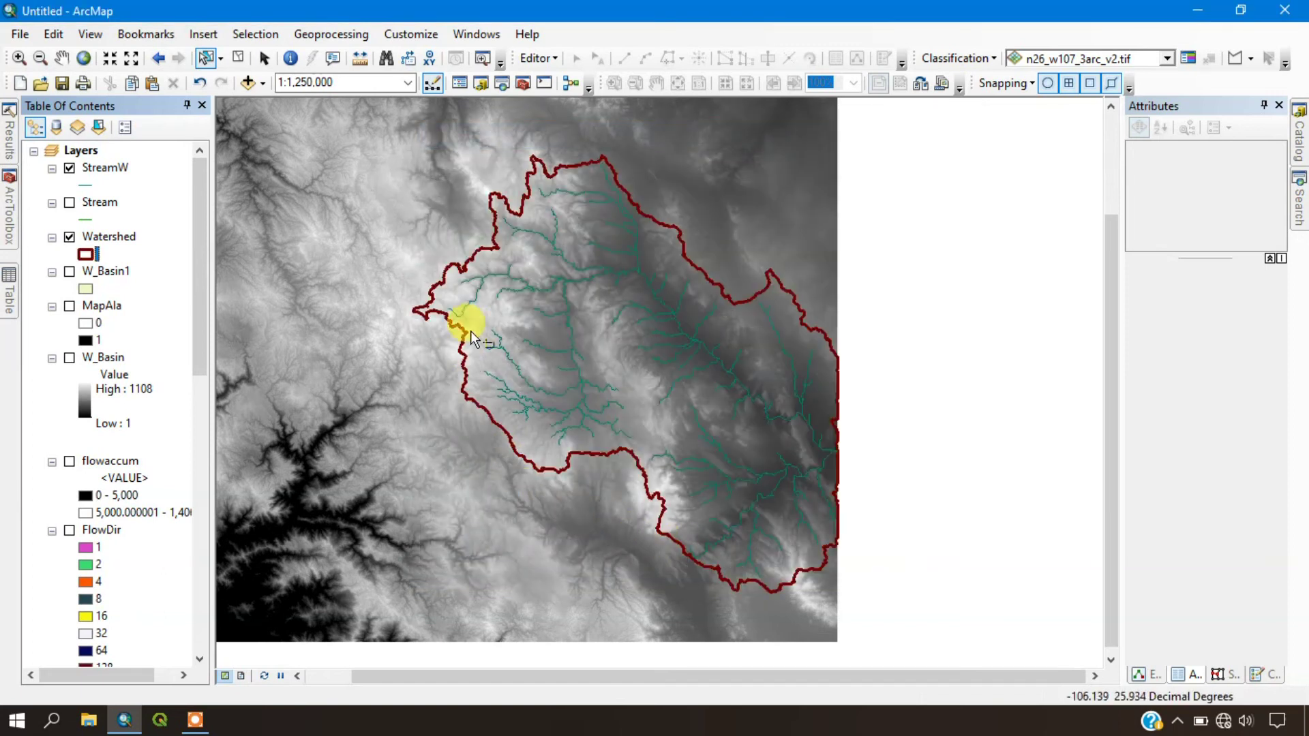
- Style the StreamW lines with the Highway Ramp symbol recoloured to bright light blue
{"action": "left_click", "coordinate": [87, 185]}
{"action": "scroll", "coordinate": [668, 317], "scroll_direction": "down", "scroll_amount": 5}
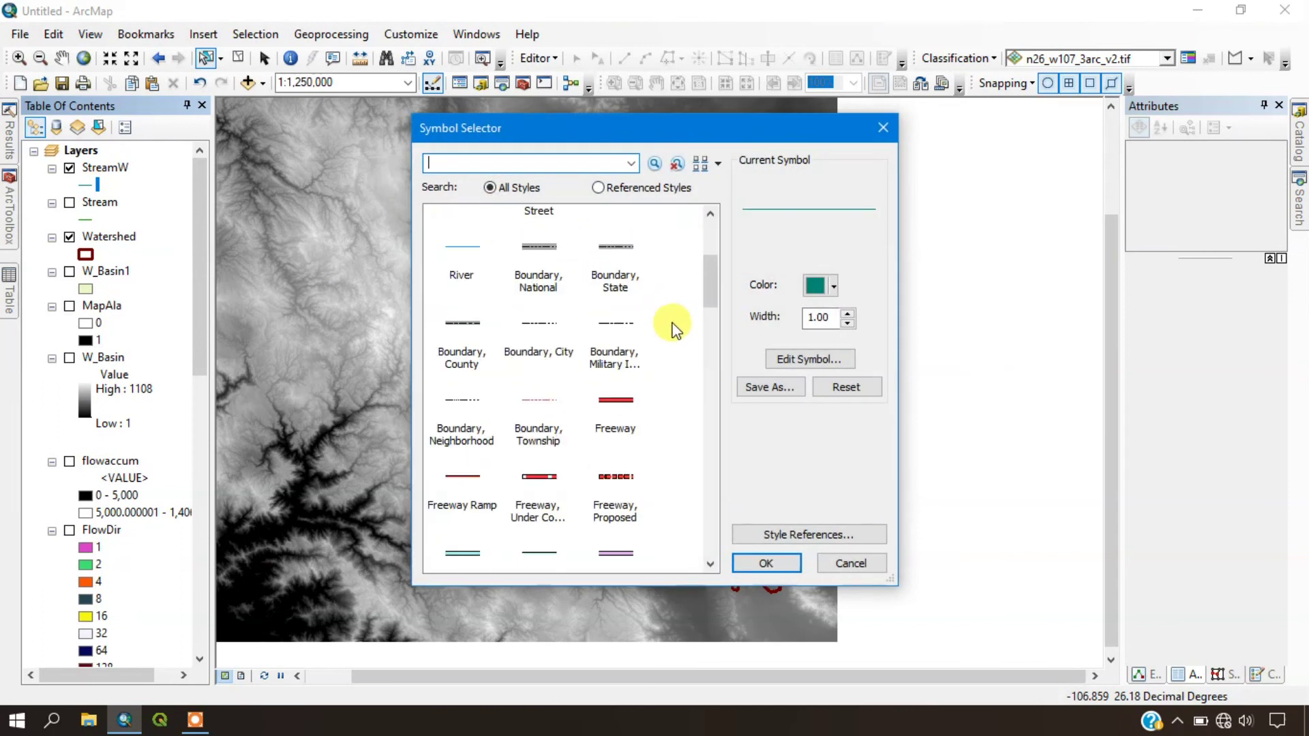
{"action": "scroll", "coordinate": [641, 334], "scroll_direction": "down", "scroll_amount": 5}
{"action": "scroll", "coordinate": [599, 357], "scroll_direction": "up", "scroll_amount": 10}
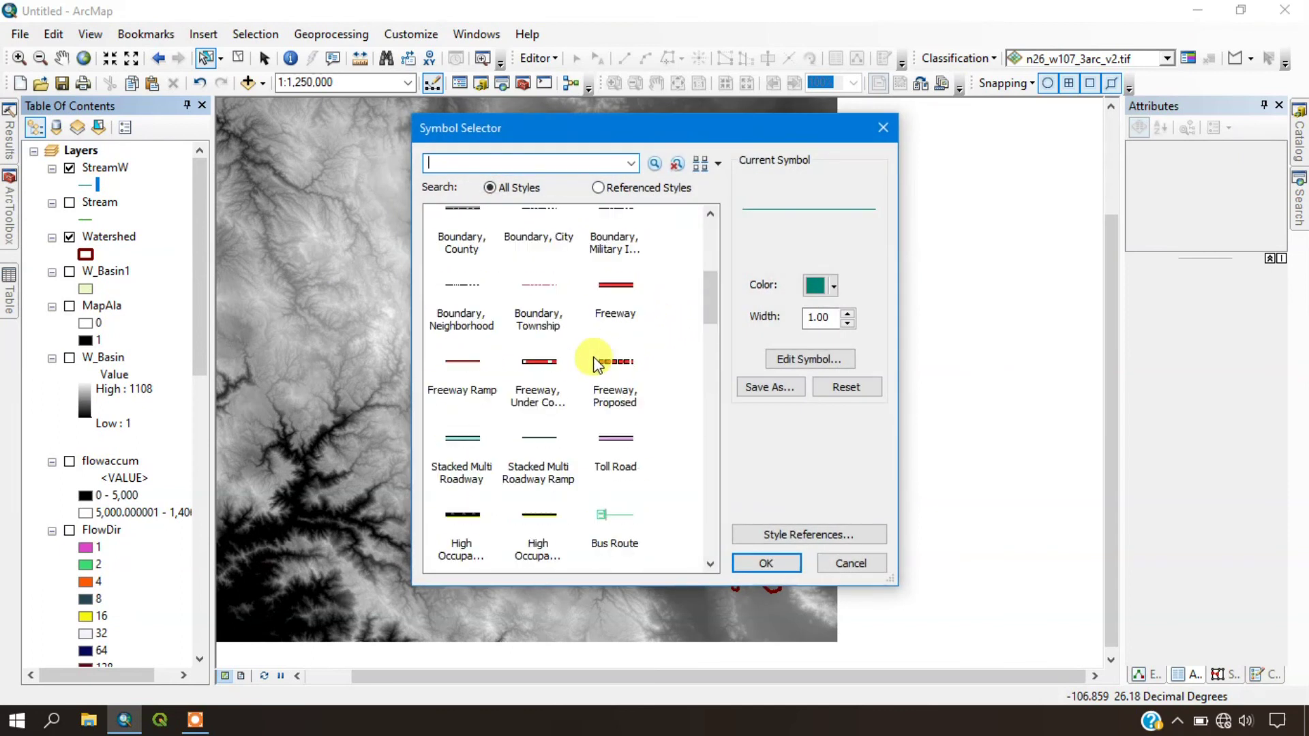
{"action": "left_click", "coordinate": [542, 252]}
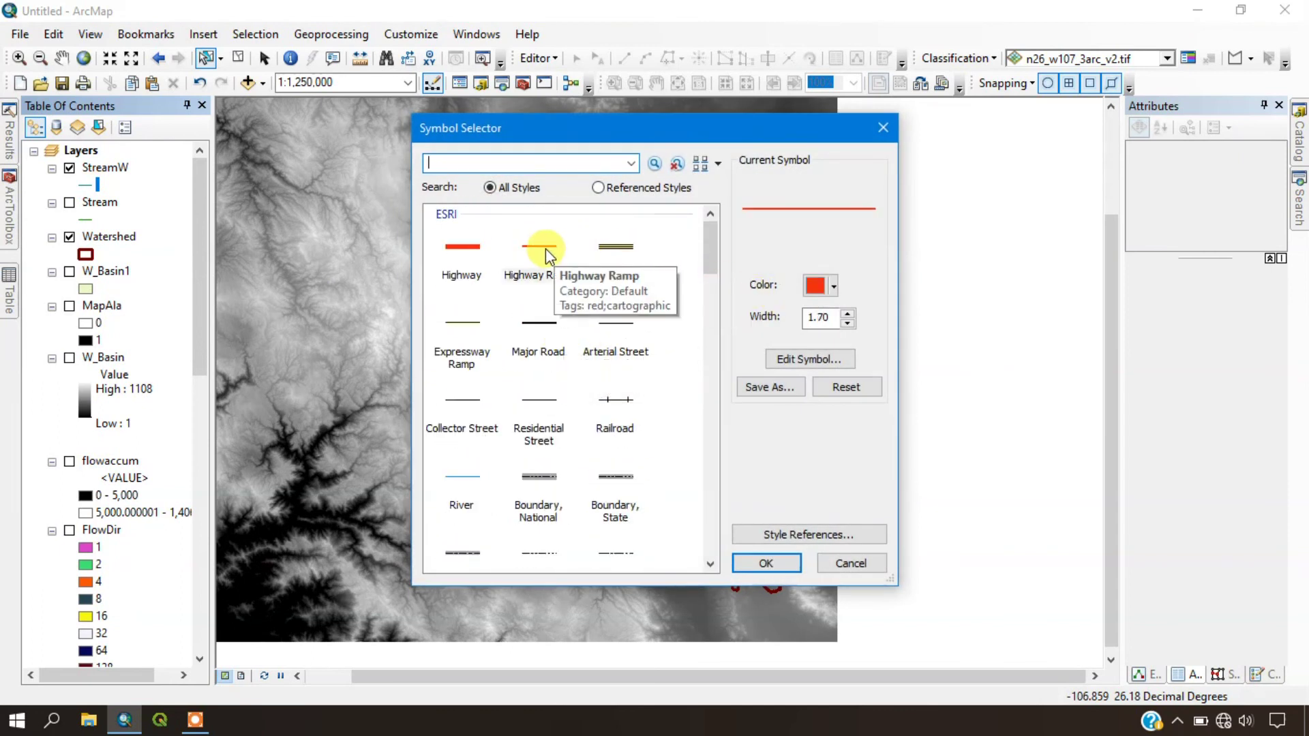
{"action": "left_click", "coordinate": [824, 286]}
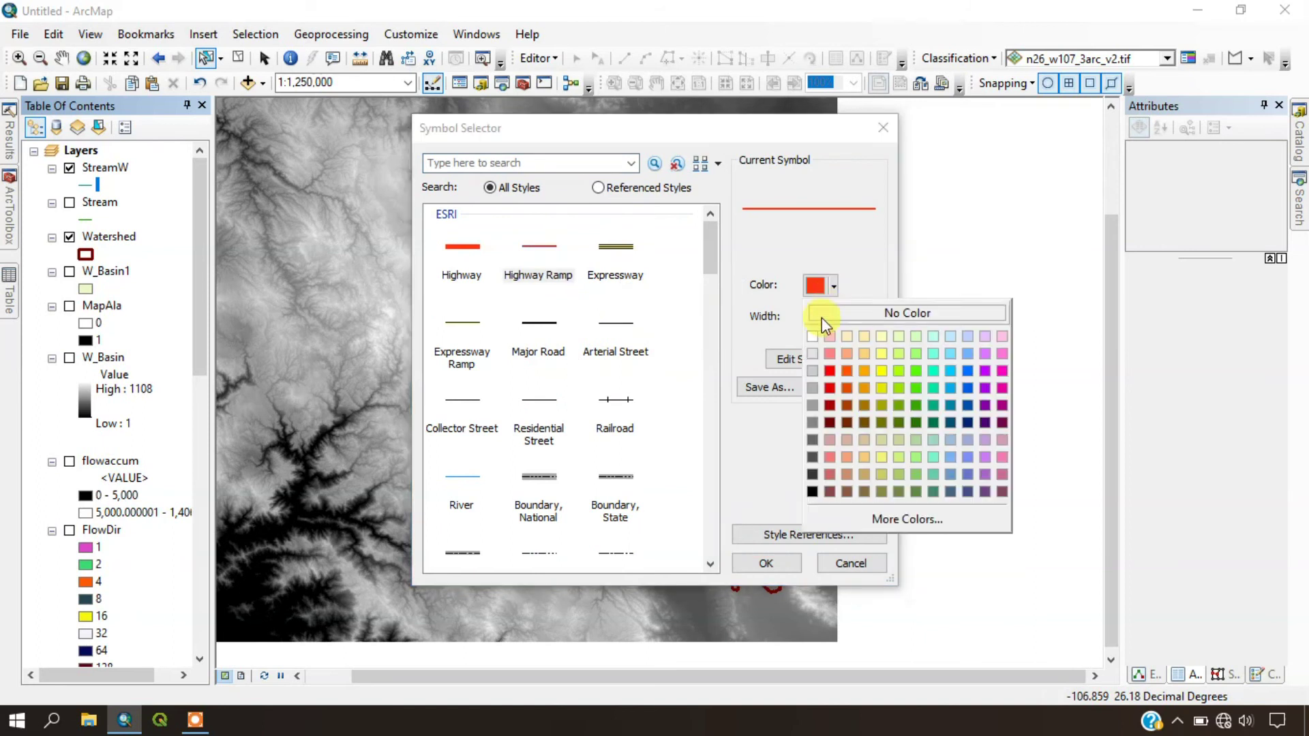
{"action": "left_click", "coordinate": [948, 372]}
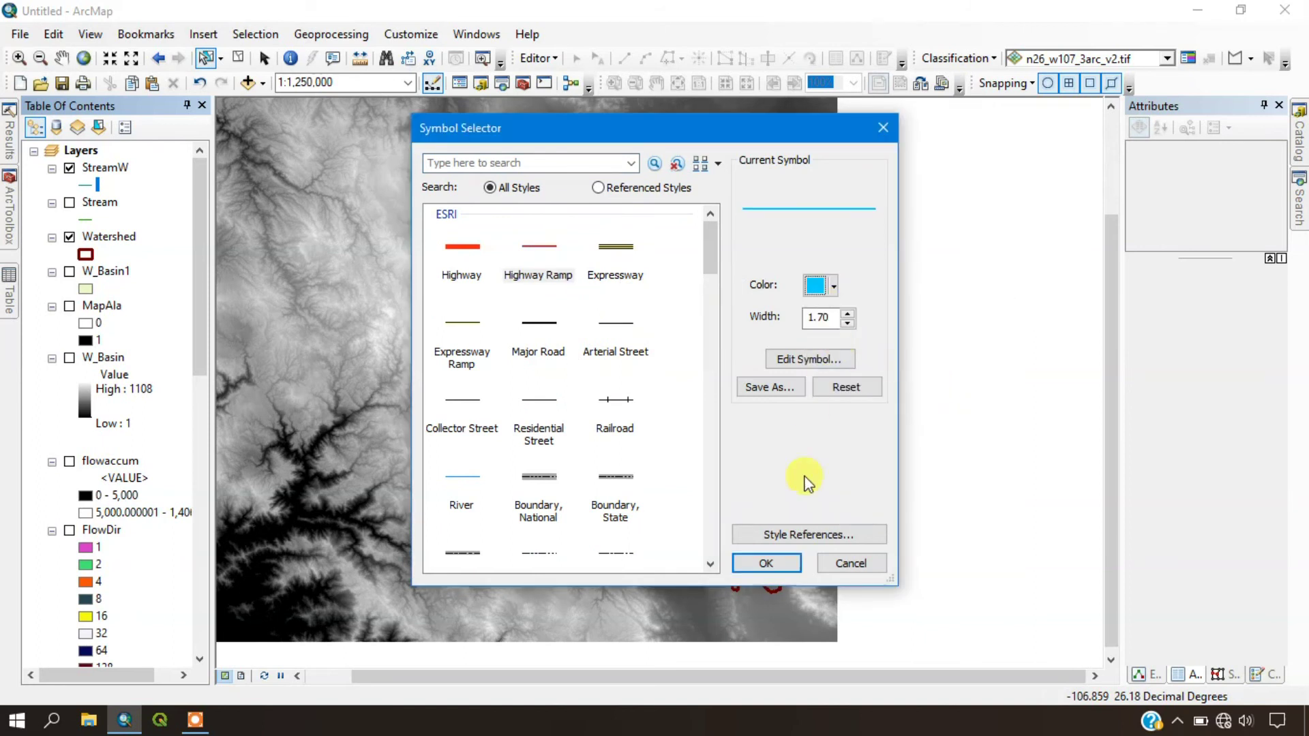
{"action": "left_click", "coordinate": [769, 563]}
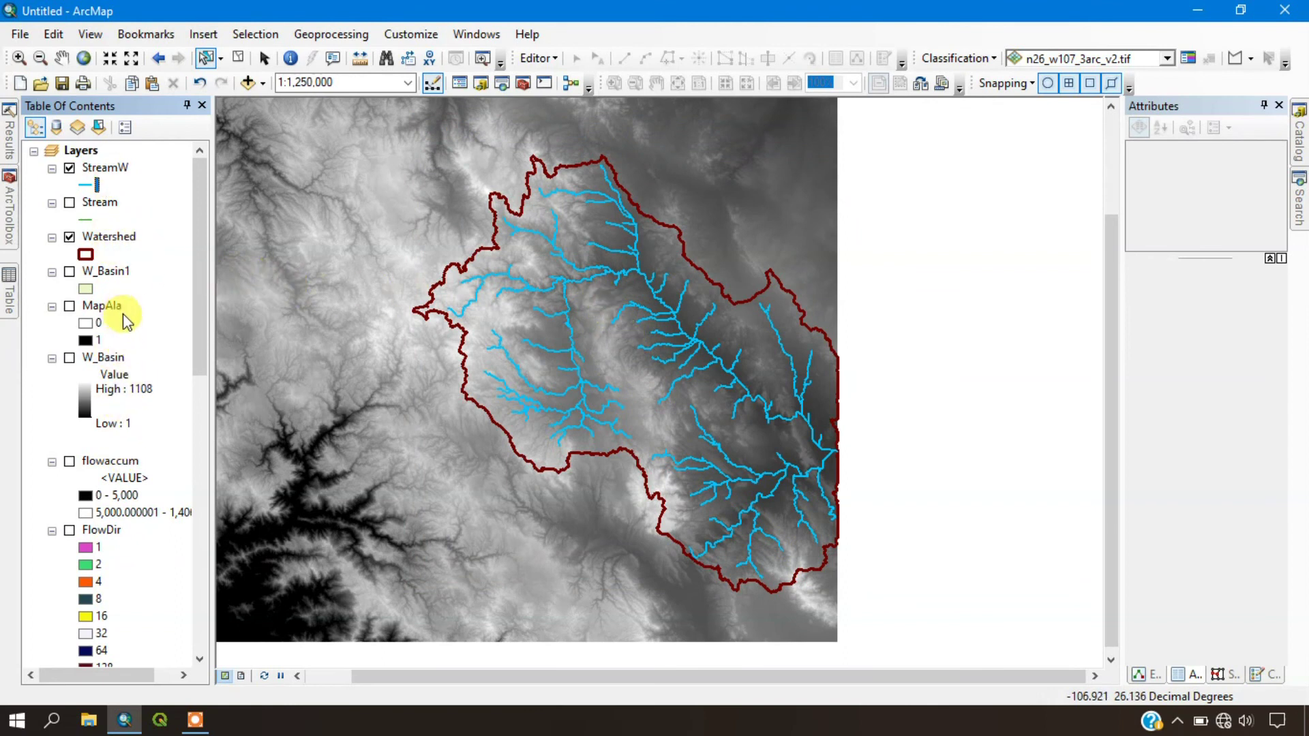
- Display the Fill raster with the mint-green, orange, dark red, brown and white elevation color ramp and the hillshade effect
{"action": "scroll", "coordinate": [129, 293], "scroll_direction": "down", "scroll_amount": 4}
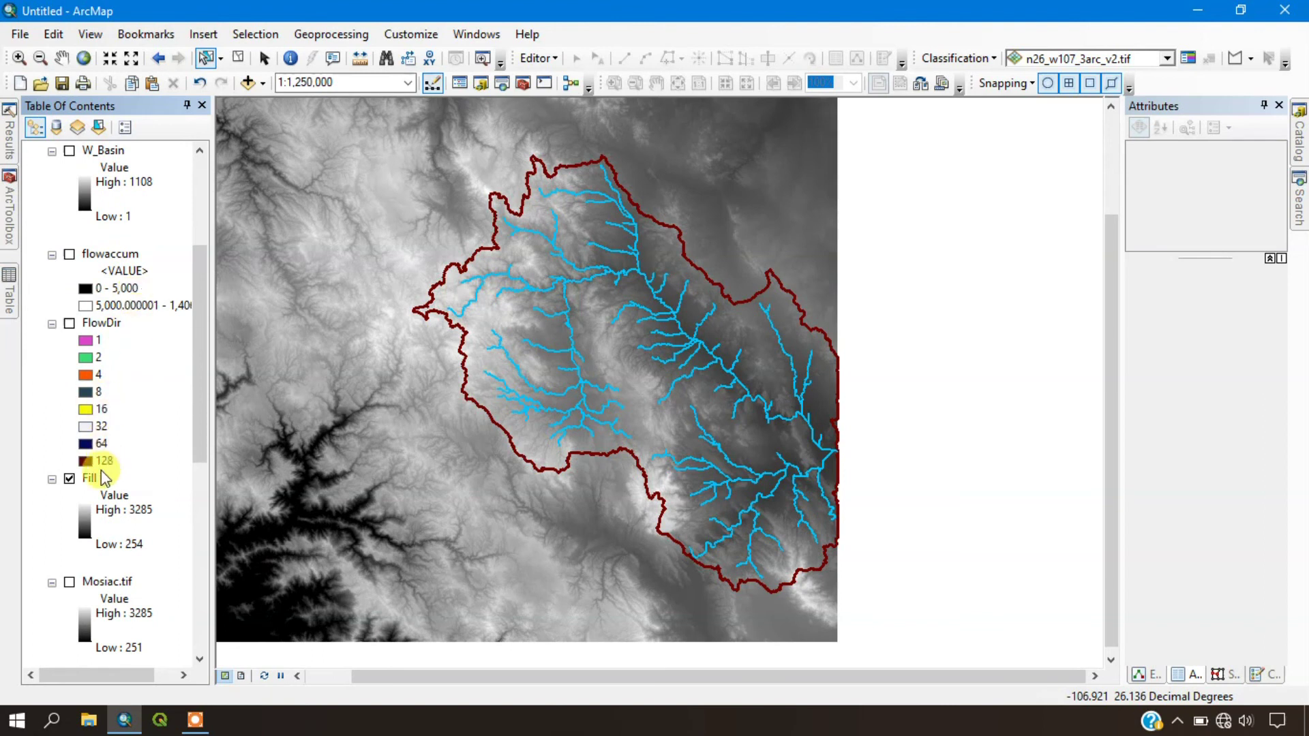
{"action": "right_click", "coordinate": [94, 483]}
{"action": "left_click", "coordinate": [158, 468]}
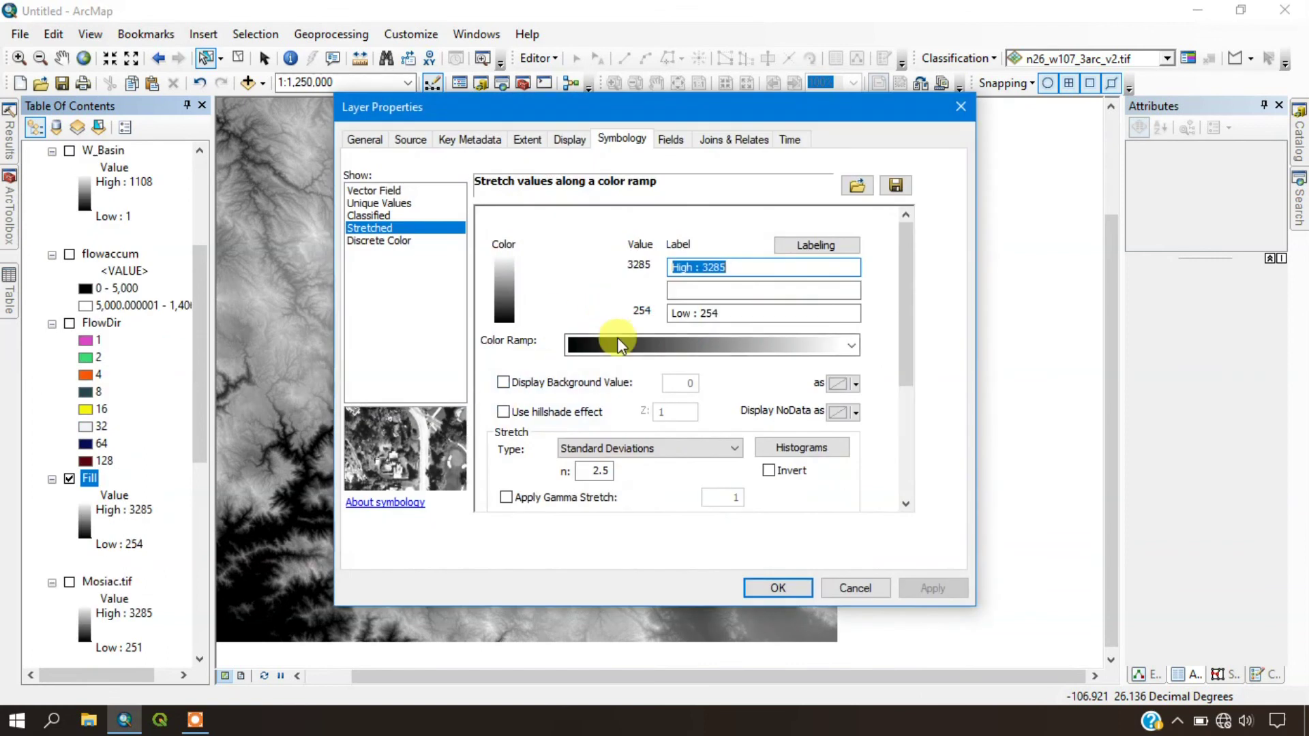
{"action": "left_click", "coordinate": [621, 341]}
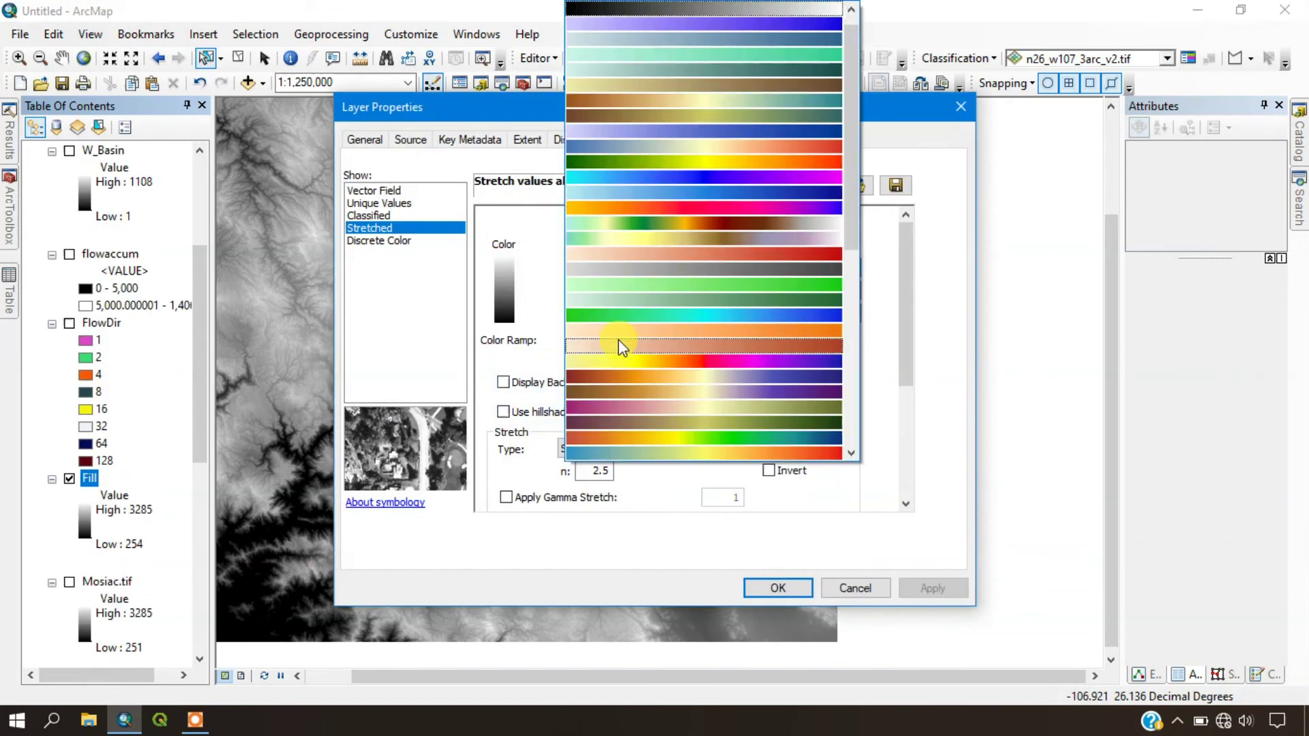
{"action": "scroll", "coordinate": [619, 338], "scroll_direction": "down", "scroll_amount": 10}
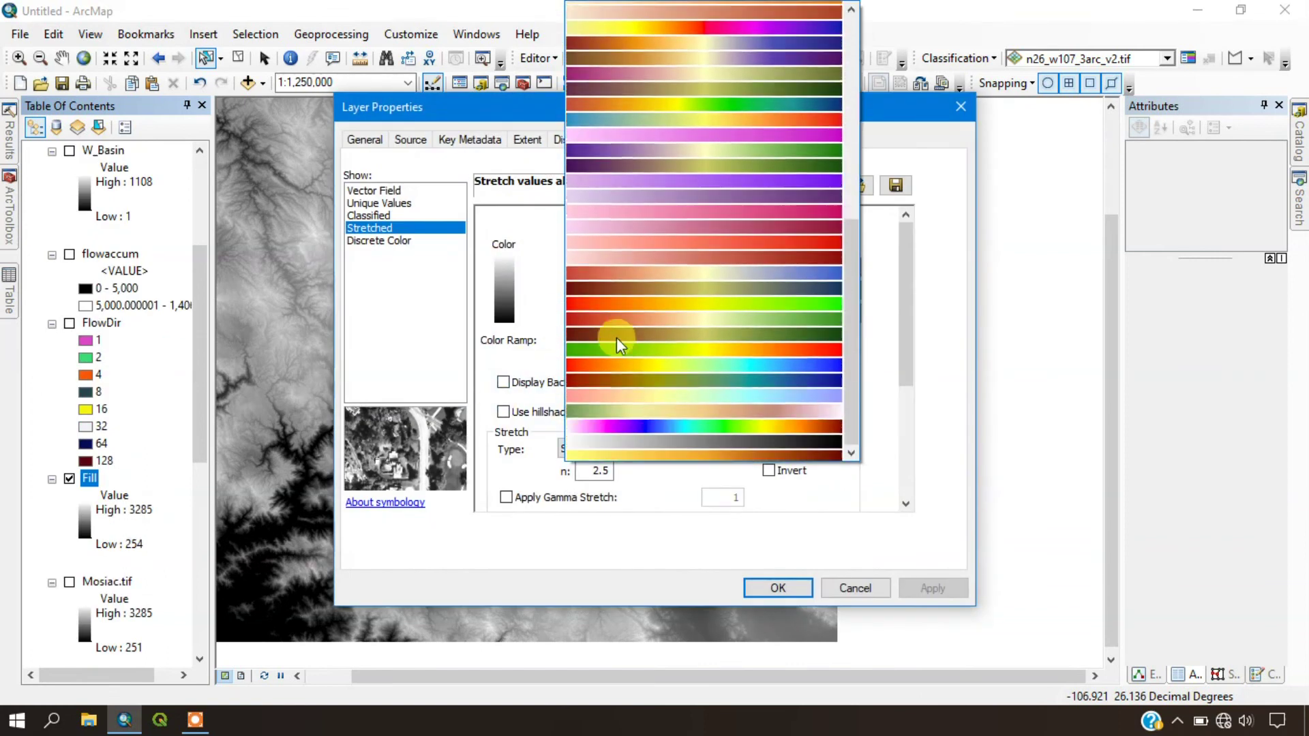
{"action": "scroll", "coordinate": [710, 366], "scroll_direction": "up", "scroll_amount": 3}
{"action": "scroll", "coordinate": [715, 359], "scroll_direction": "up", "scroll_amount": 10}
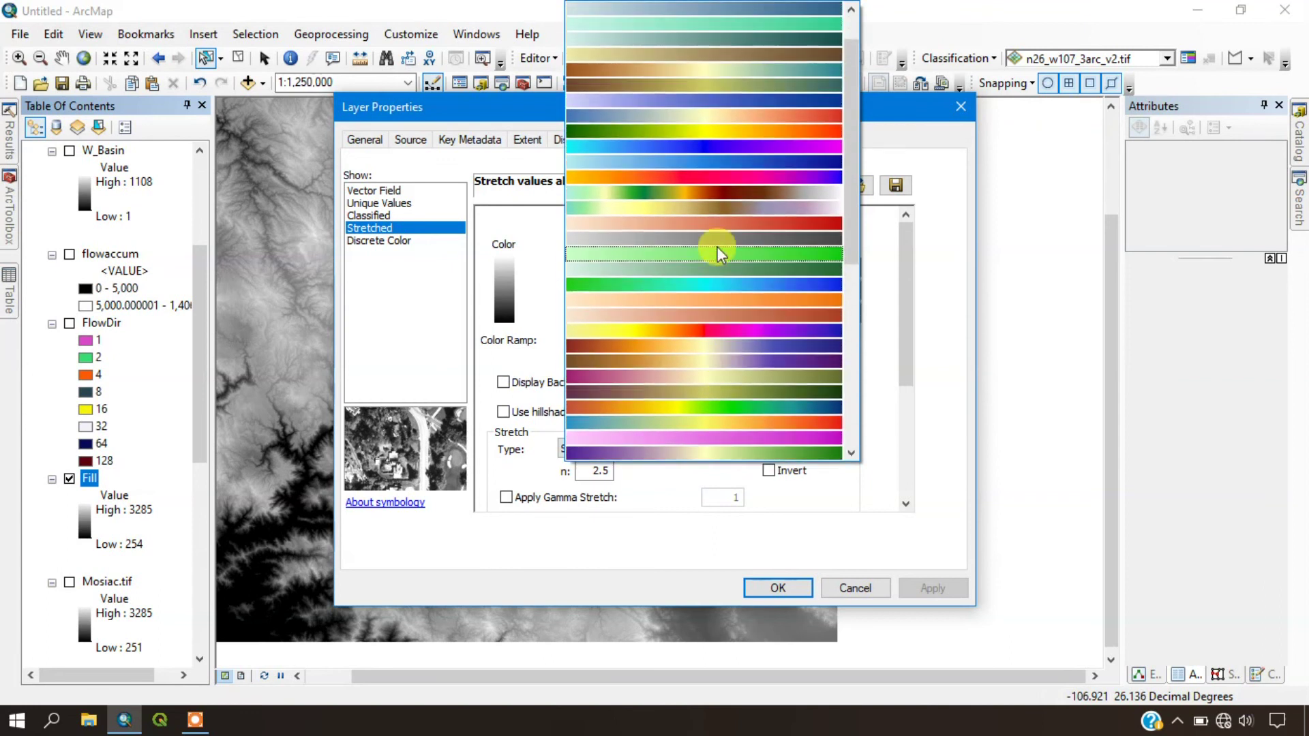
{"action": "left_click", "coordinate": [721, 197]}
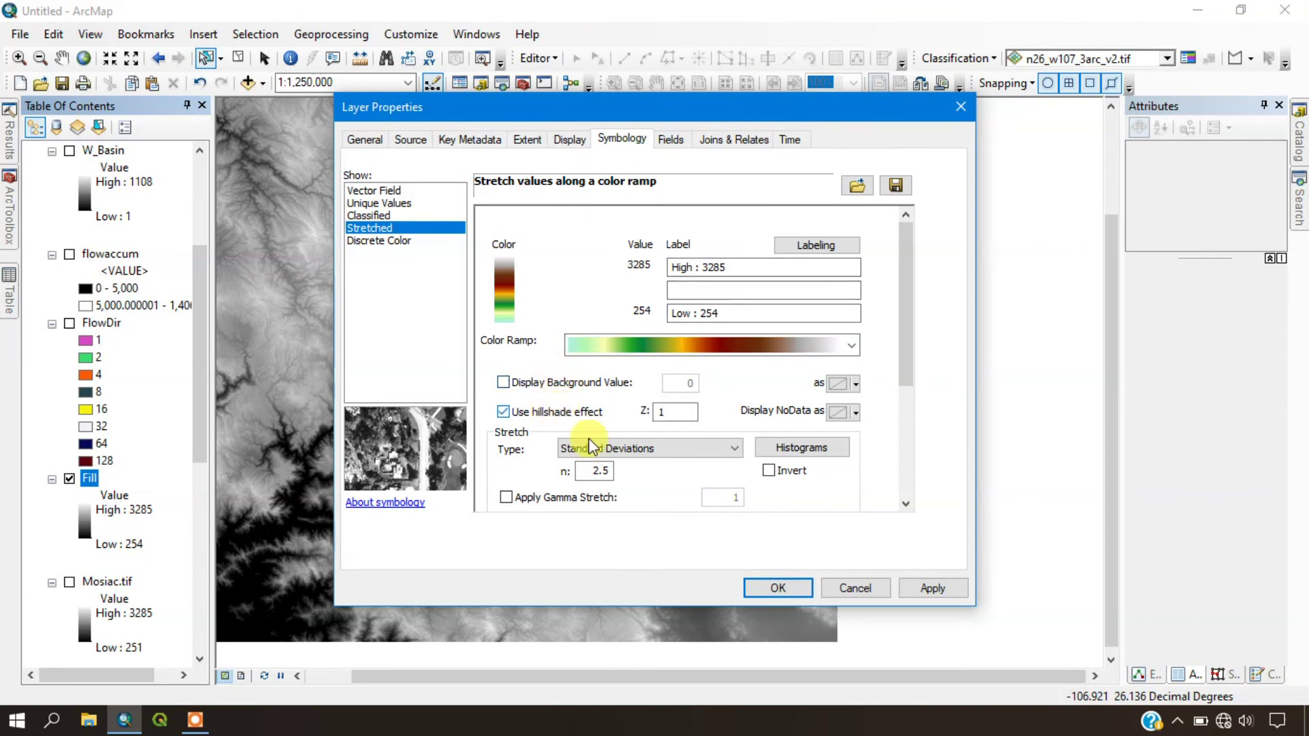
{"action": "left_click", "coordinate": [938, 586]}
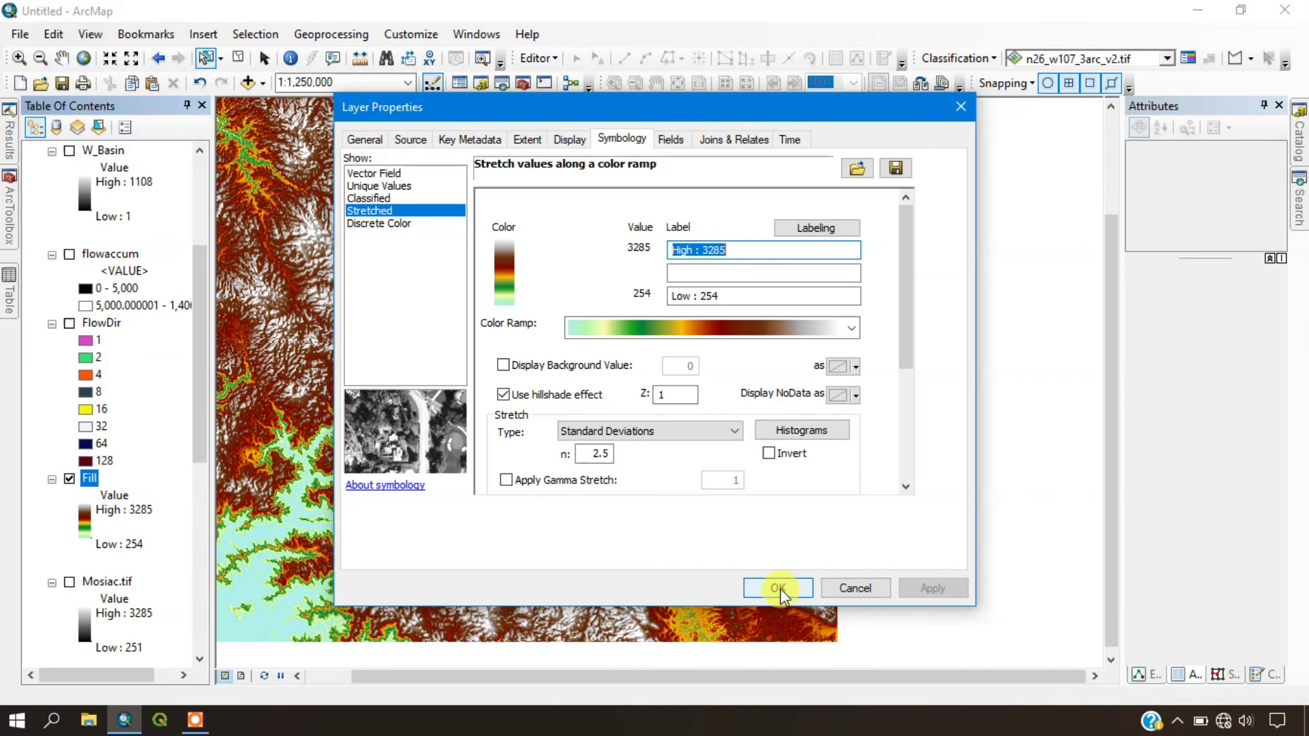
{"action": "left_click", "coordinate": [778, 587]}
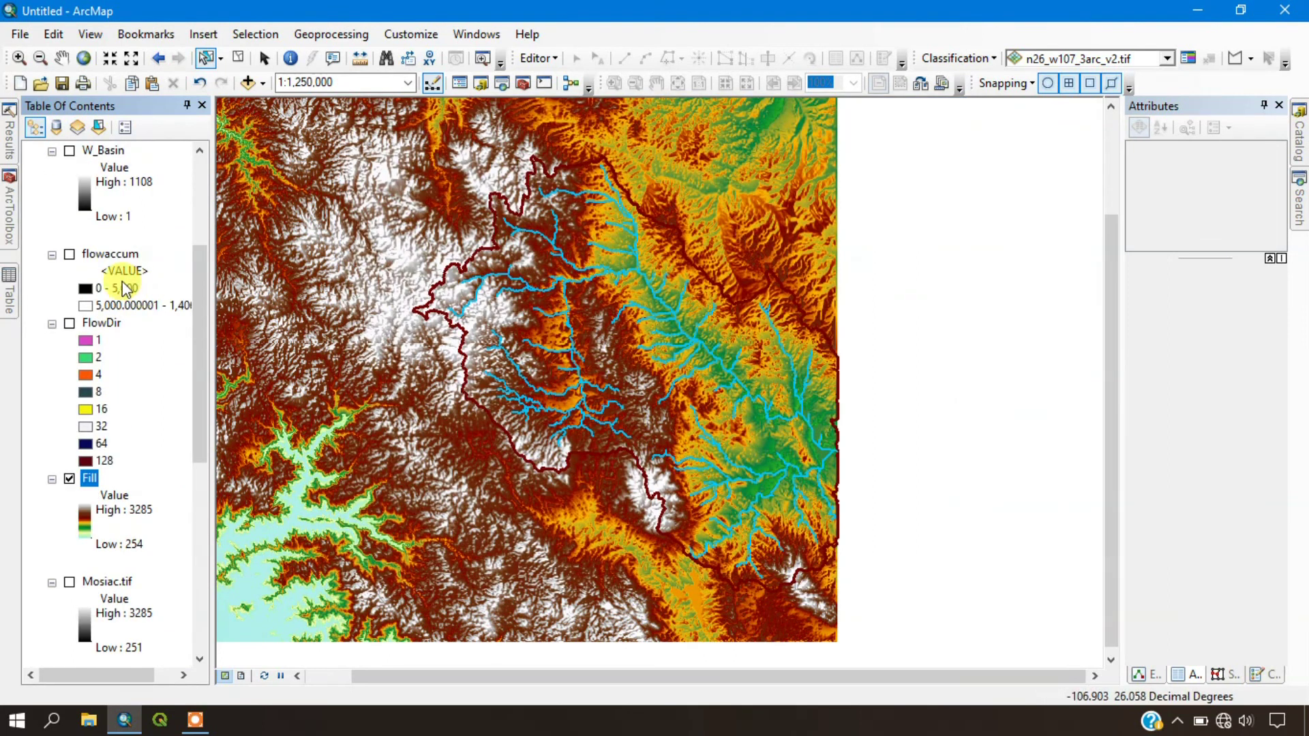
{"action": "scroll", "coordinate": [736, 344], "scroll_direction": "up", "scroll_amount": 1}
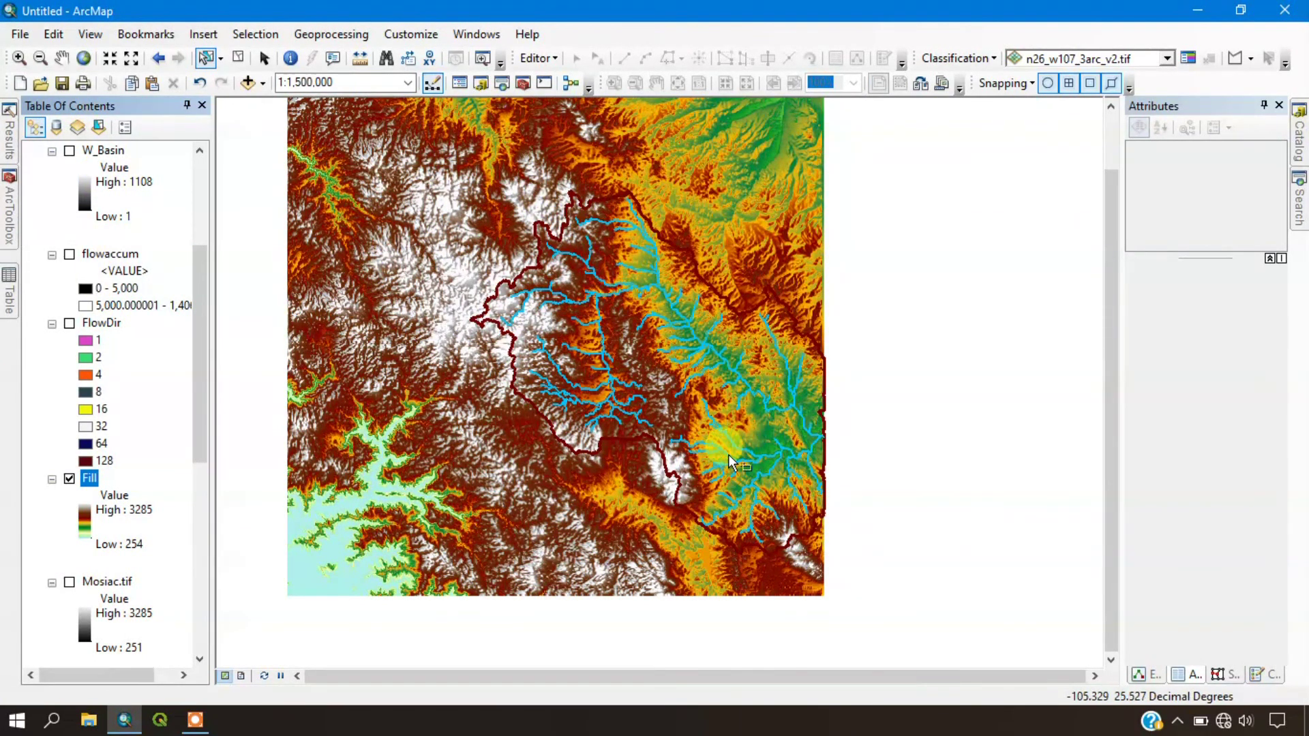
{"action": "scroll", "coordinate": [770, 356], "scroll_direction": "down", "scroll_amount": 2}
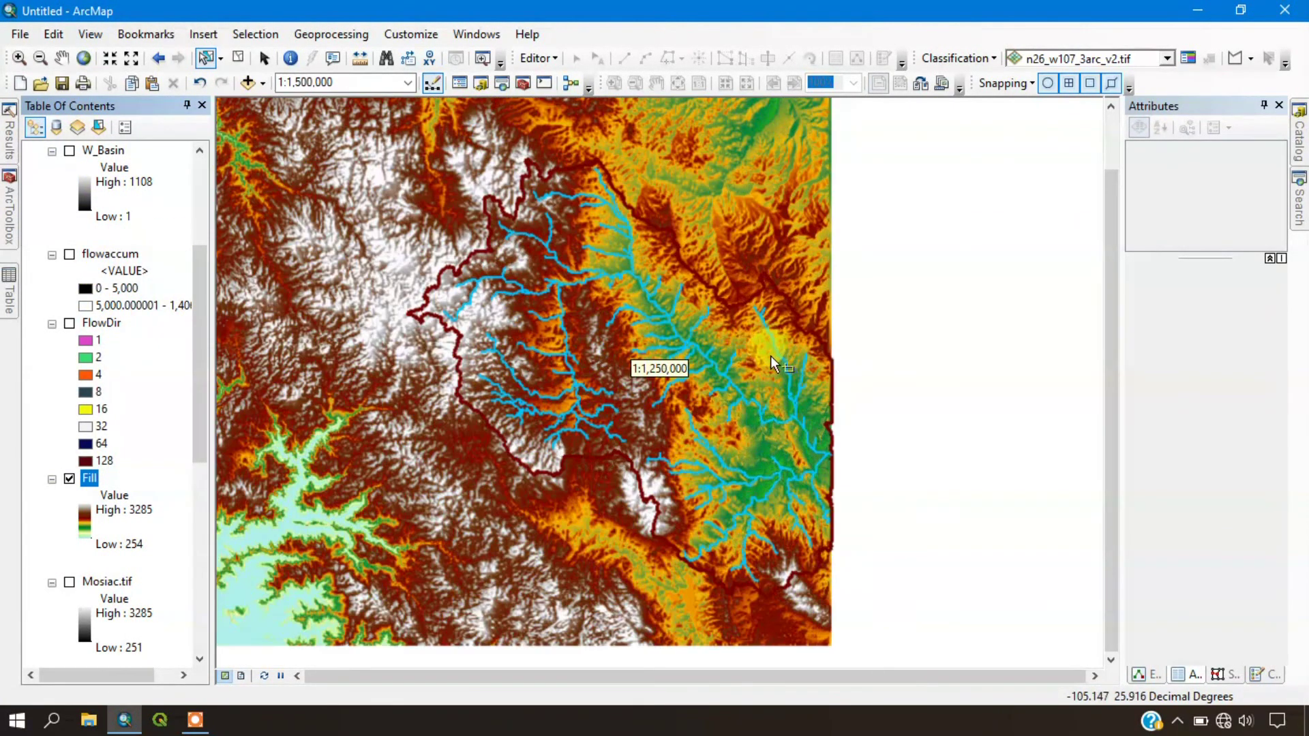
{"action": "scroll", "coordinate": [760, 360], "scroll_direction": "up", "scroll_amount": 2}
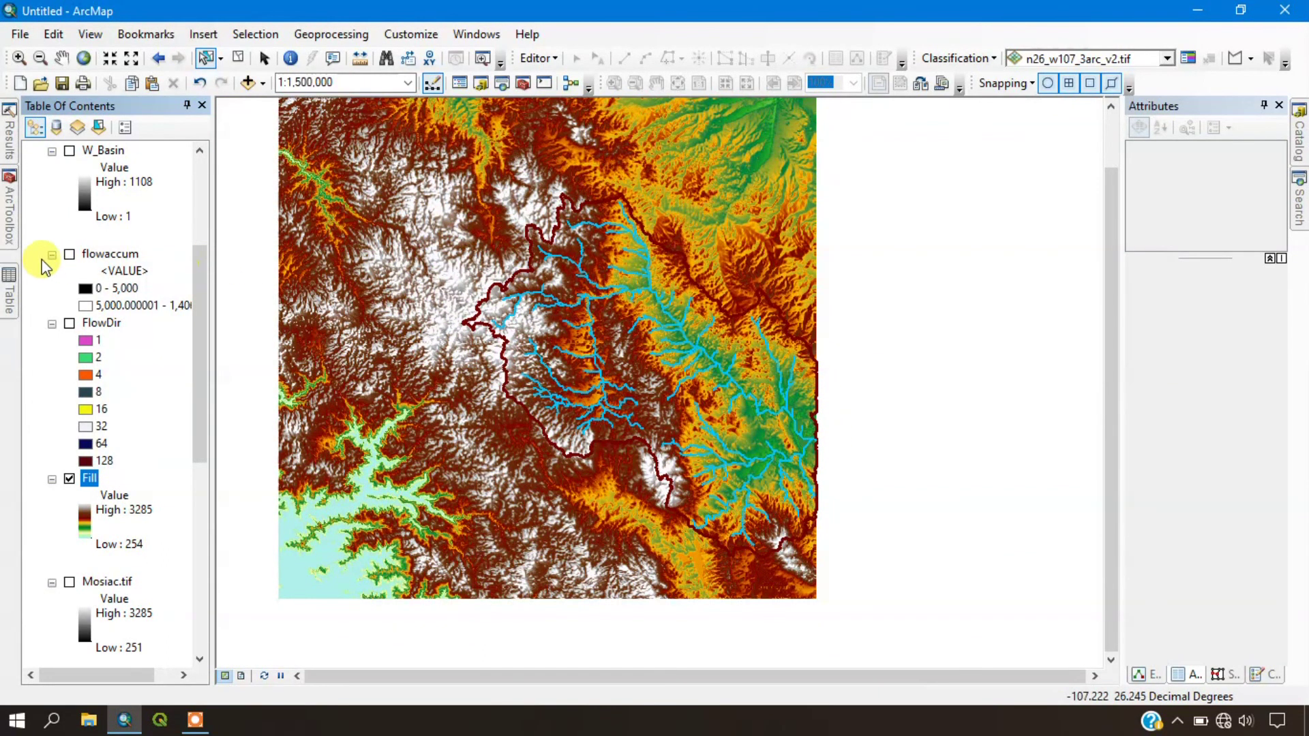
- Change the Fill raster's stretched color ramp to the pastel green, yellow, brown, purple and white one
{"action": "right_click", "coordinate": [96, 476]}
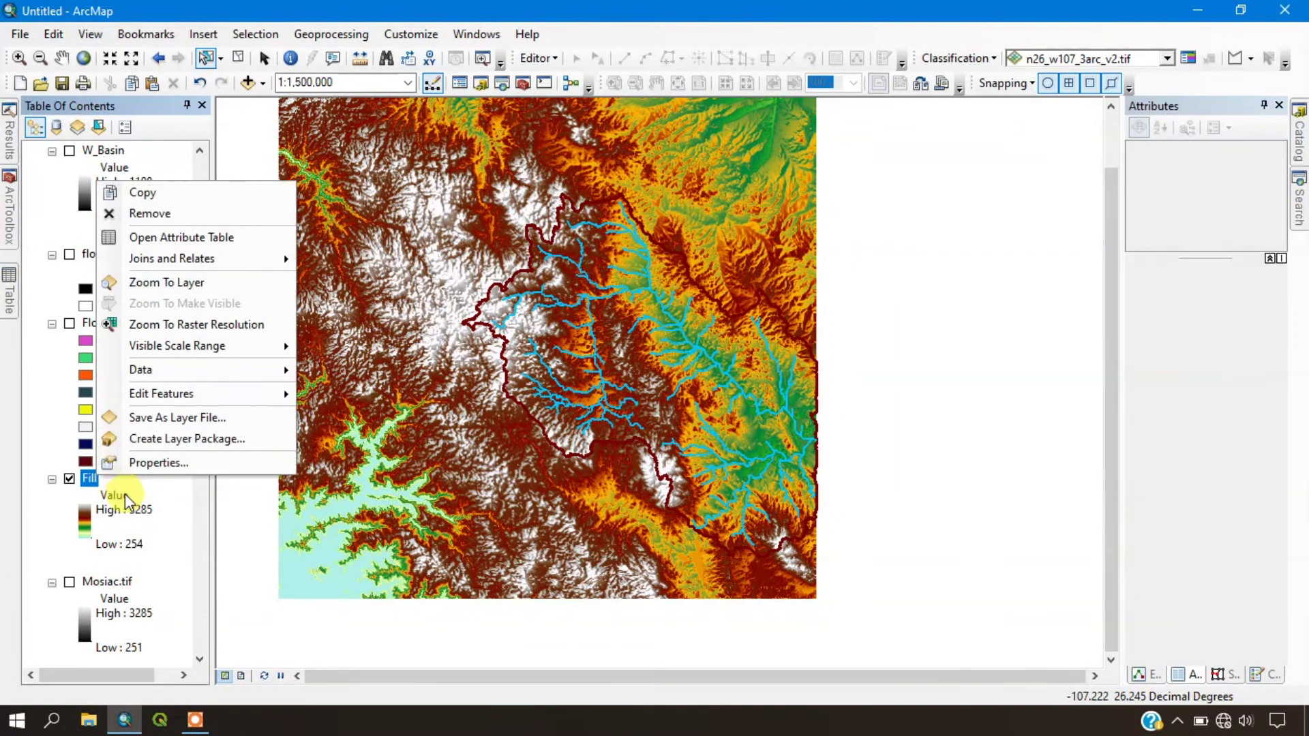
{"action": "left_click", "coordinate": [133, 459]}
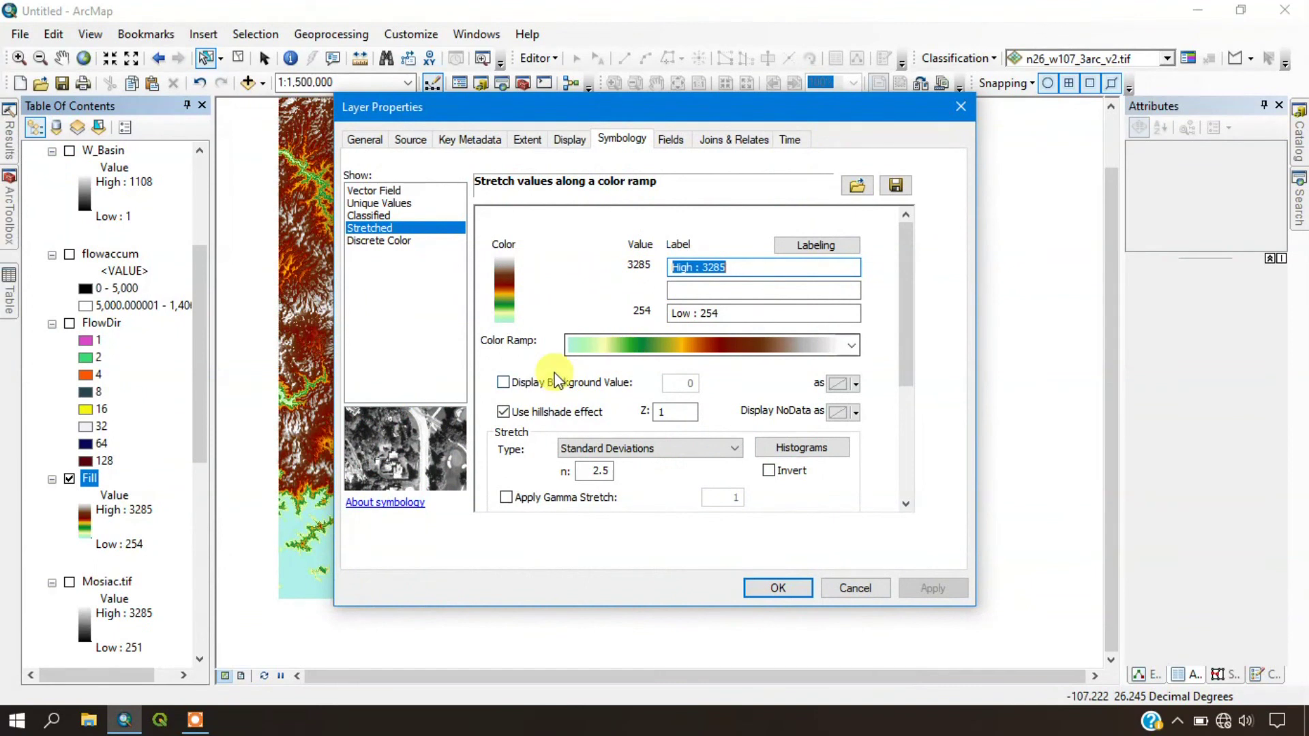
{"action": "left_click", "coordinate": [641, 349]}
{"action": "scroll", "coordinate": [644, 356], "scroll_direction": "down", "scroll_amount": 5}
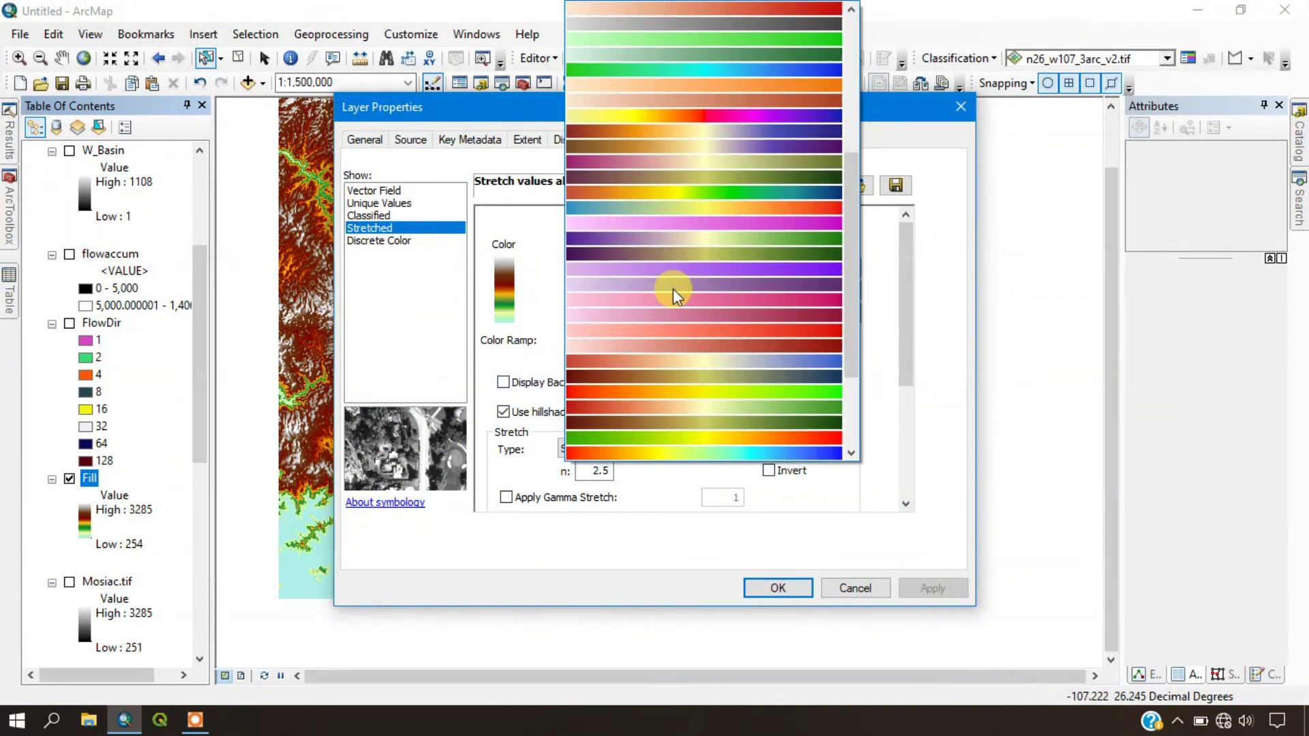
{"action": "scroll", "coordinate": [679, 293], "scroll_direction": "up", "scroll_amount": 8}
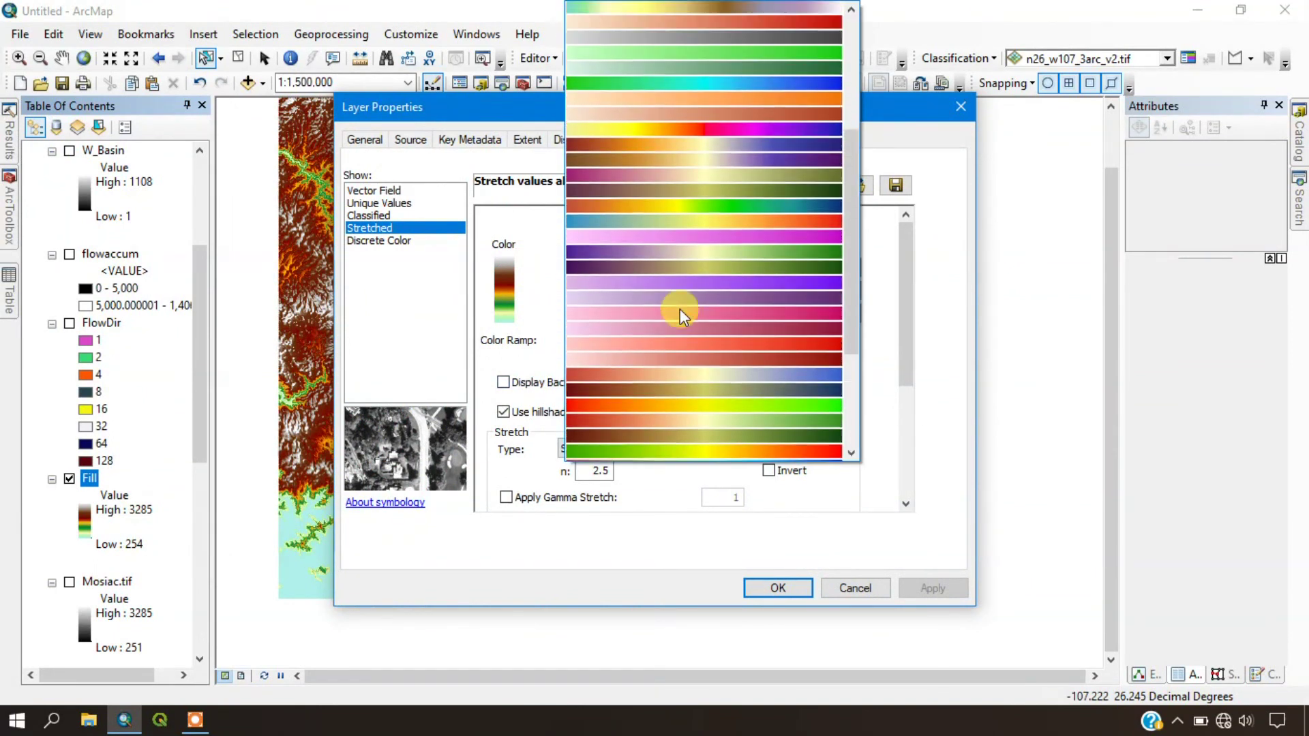
{"action": "scroll", "coordinate": [684, 301], "scroll_direction": "up", "scroll_amount": 1}
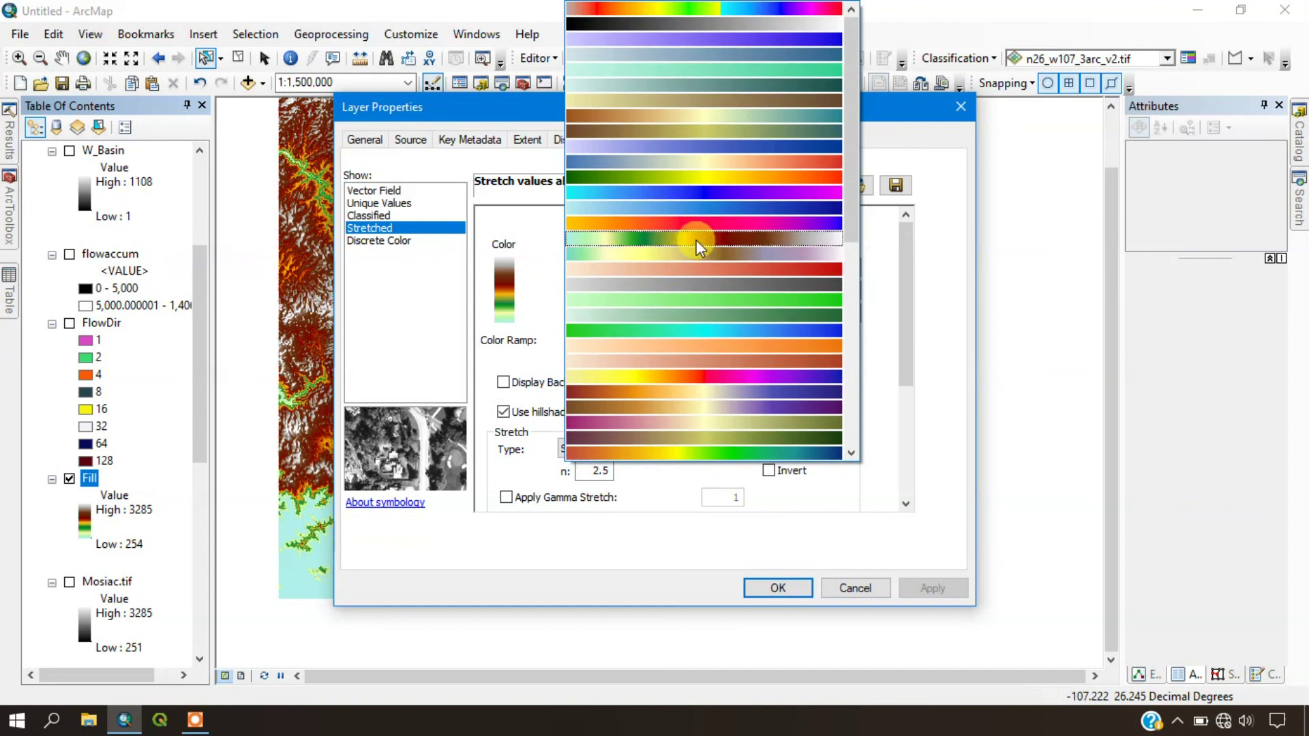
{"action": "left_click", "coordinate": [696, 240]}
{"action": "left_click", "coordinate": [687, 350]}
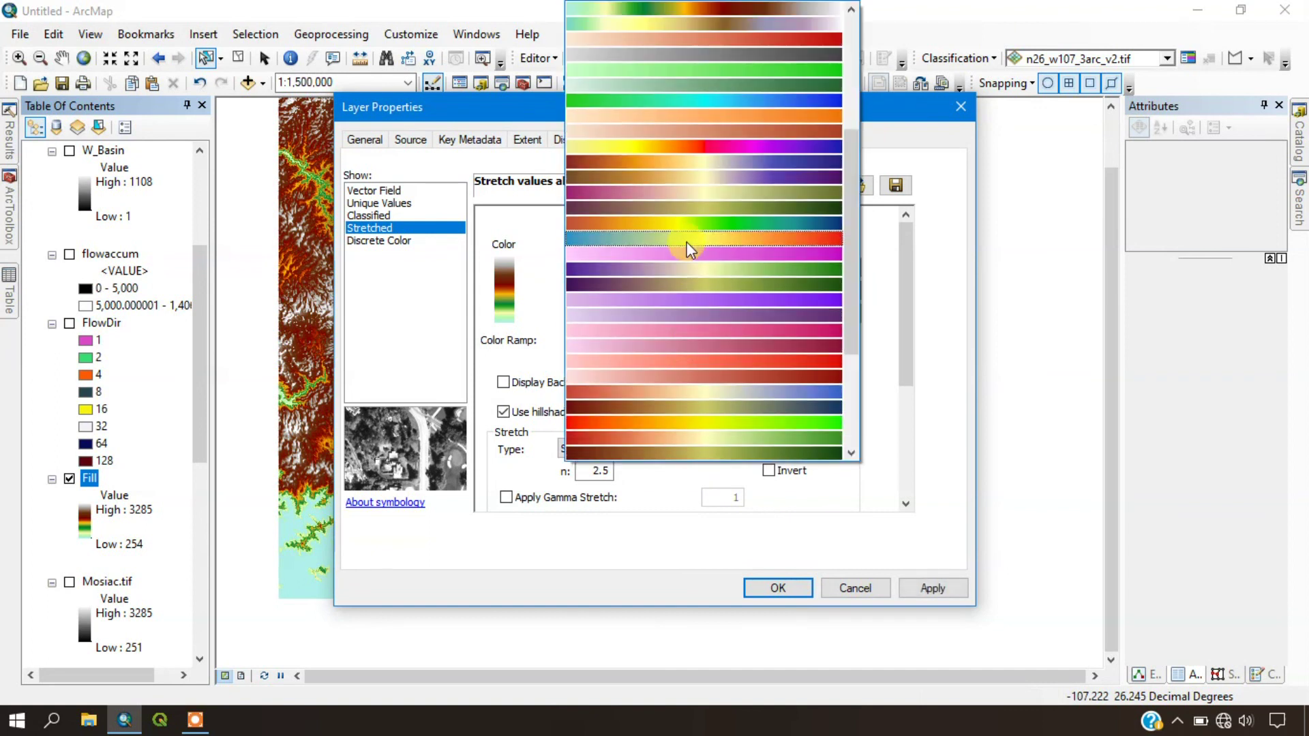
{"action": "scroll", "coordinate": [700, 203], "scroll_direction": "down", "scroll_amount": 1}
{"action": "scroll", "coordinate": [699, 203], "scroll_direction": "down", "scroll_amount": 3}
{"action": "scroll", "coordinate": [700, 202], "scroll_direction": "up", "scroll_amount": 5}
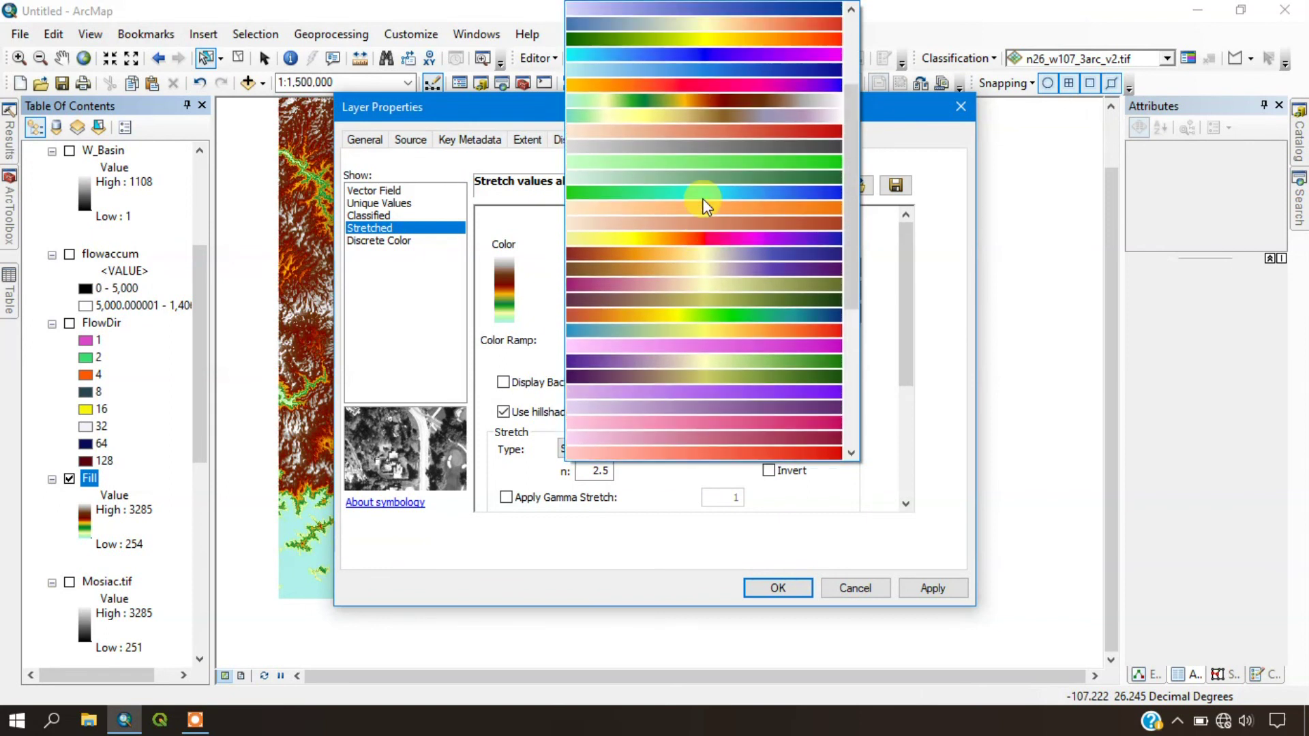
{"action": "left_click", "coordinate": [678, 114]}
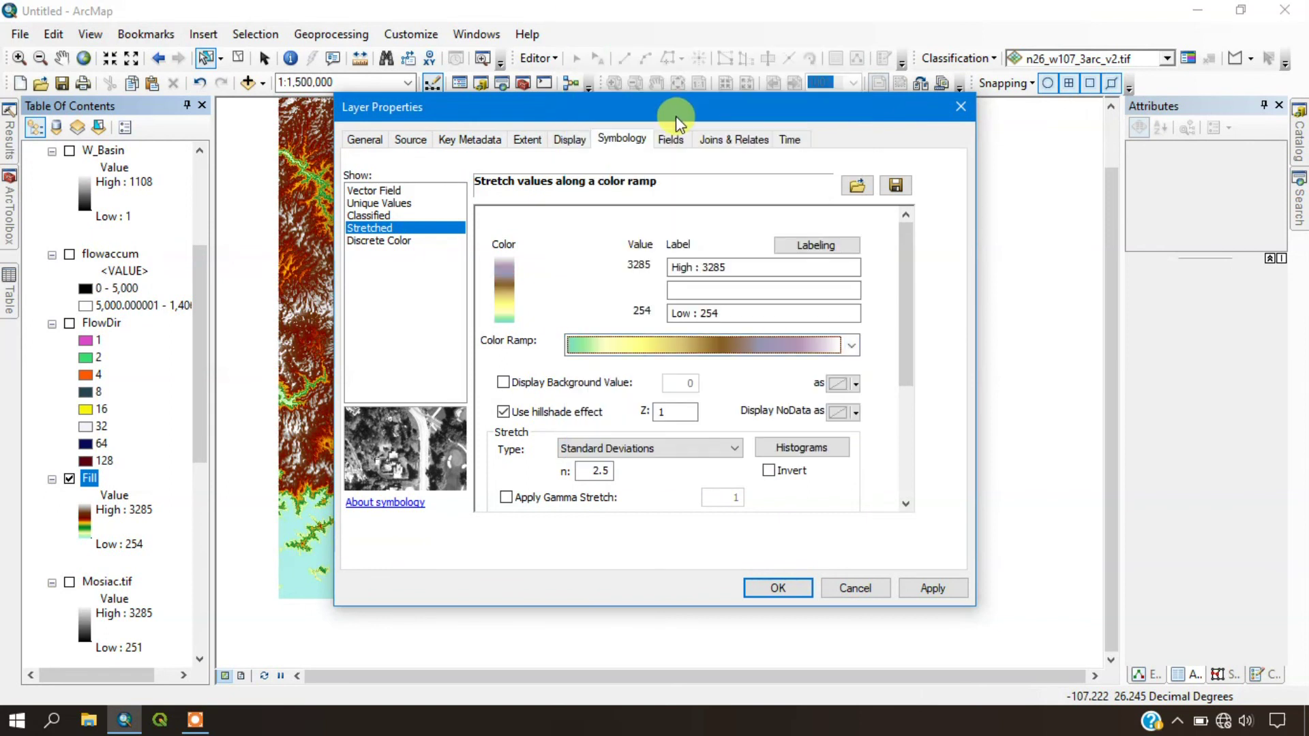
{"action": "left_click", "coordinate": [932, 588]}
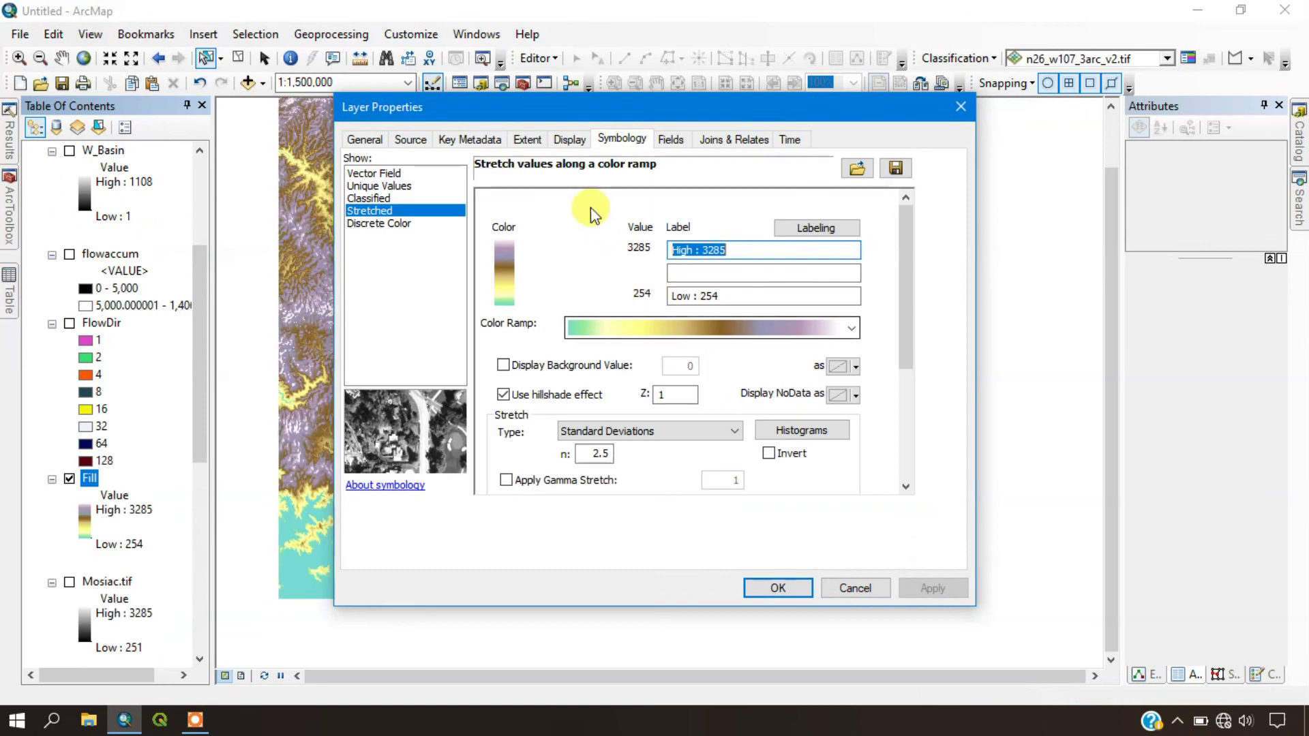
{"action": "left_click_drag", "start_coordinate": [526, 107], "coordinate": [989, 94]}
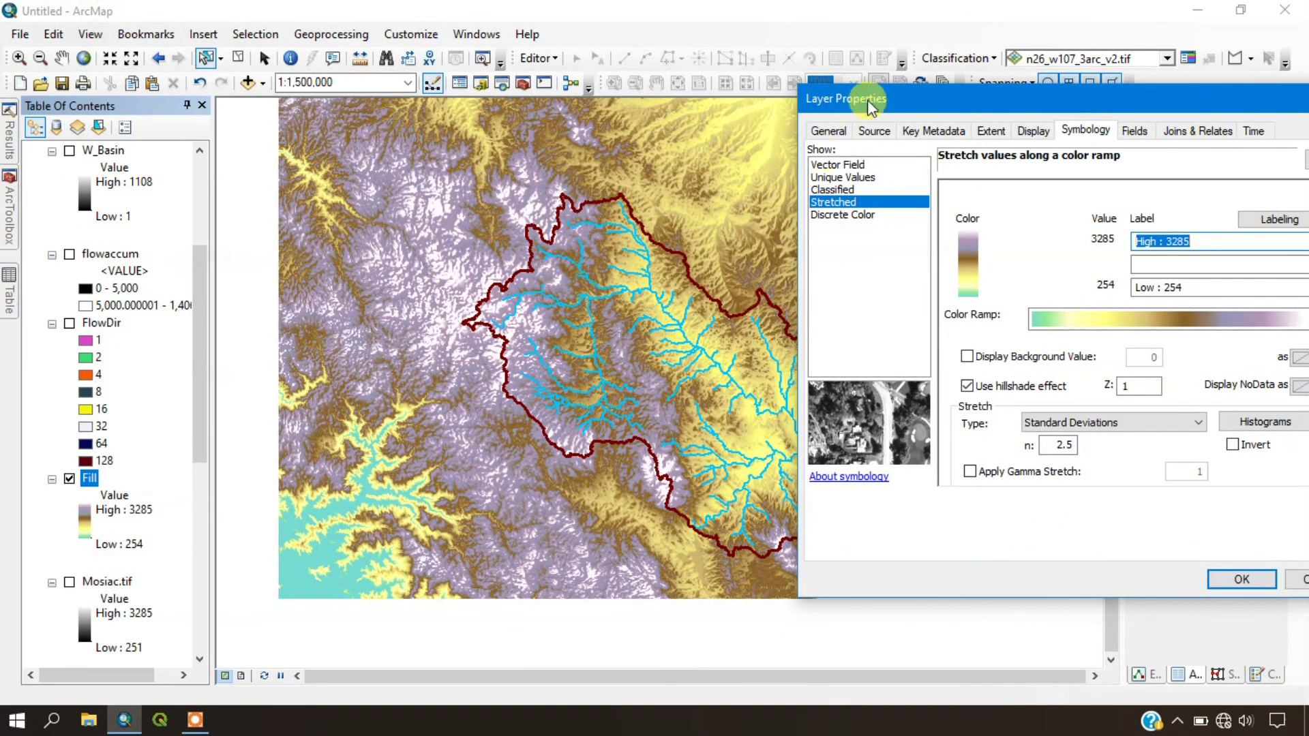
{"action": "left_click_drag", "start_coordinate": [870, 108], "coordinate": [674, 97]}
- Apply the red-yellow-green color ramp to the Fill raster, turn off its hillshade effect, and accept the layer properties
{"action": "left_click", "coordinate": [991, 305]}
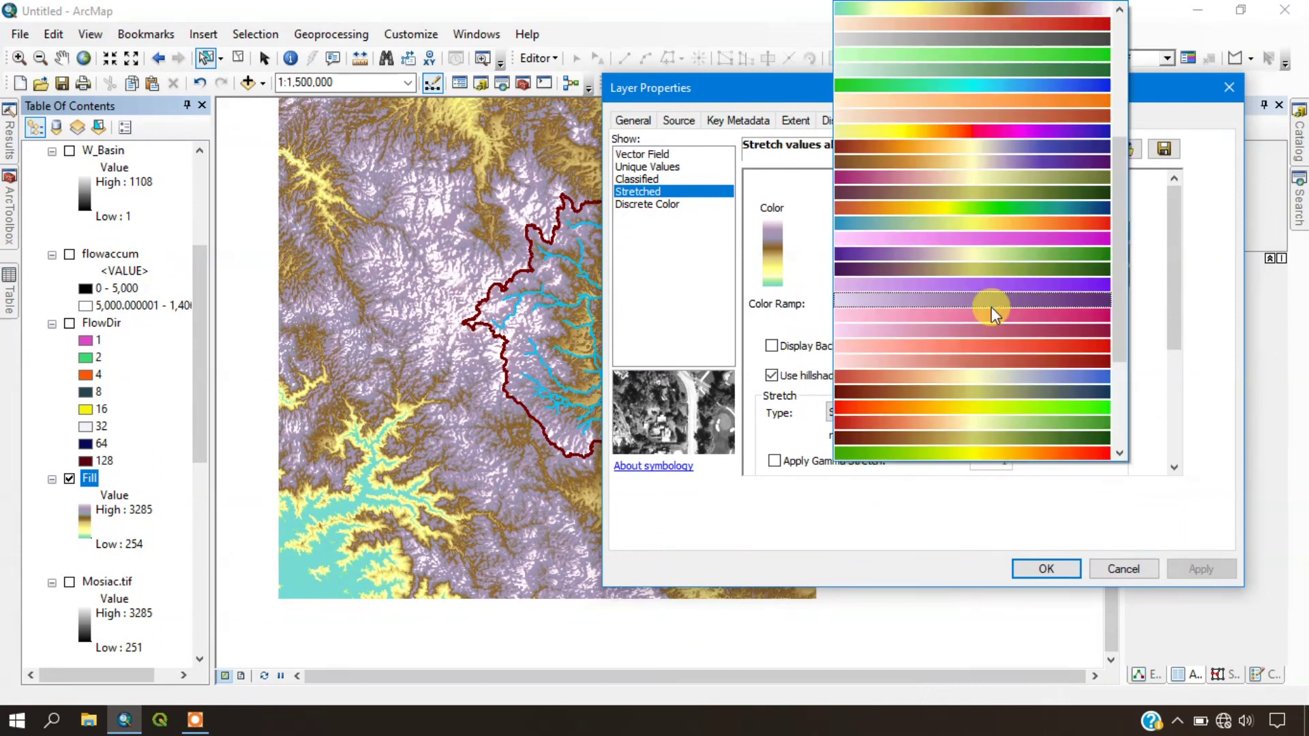
{"action": "left_click", "coordinate": [985, 409]}
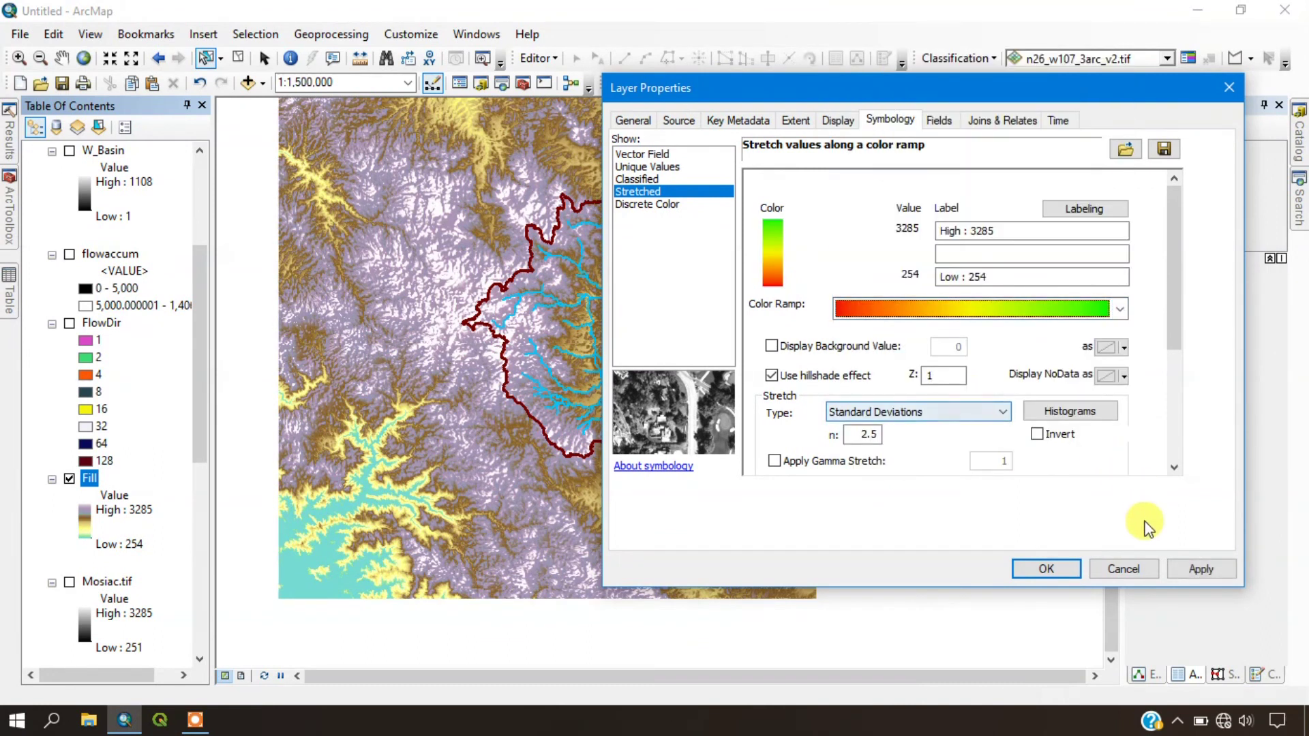
{"action": "left_click", "coordinate": [1201, 569]}
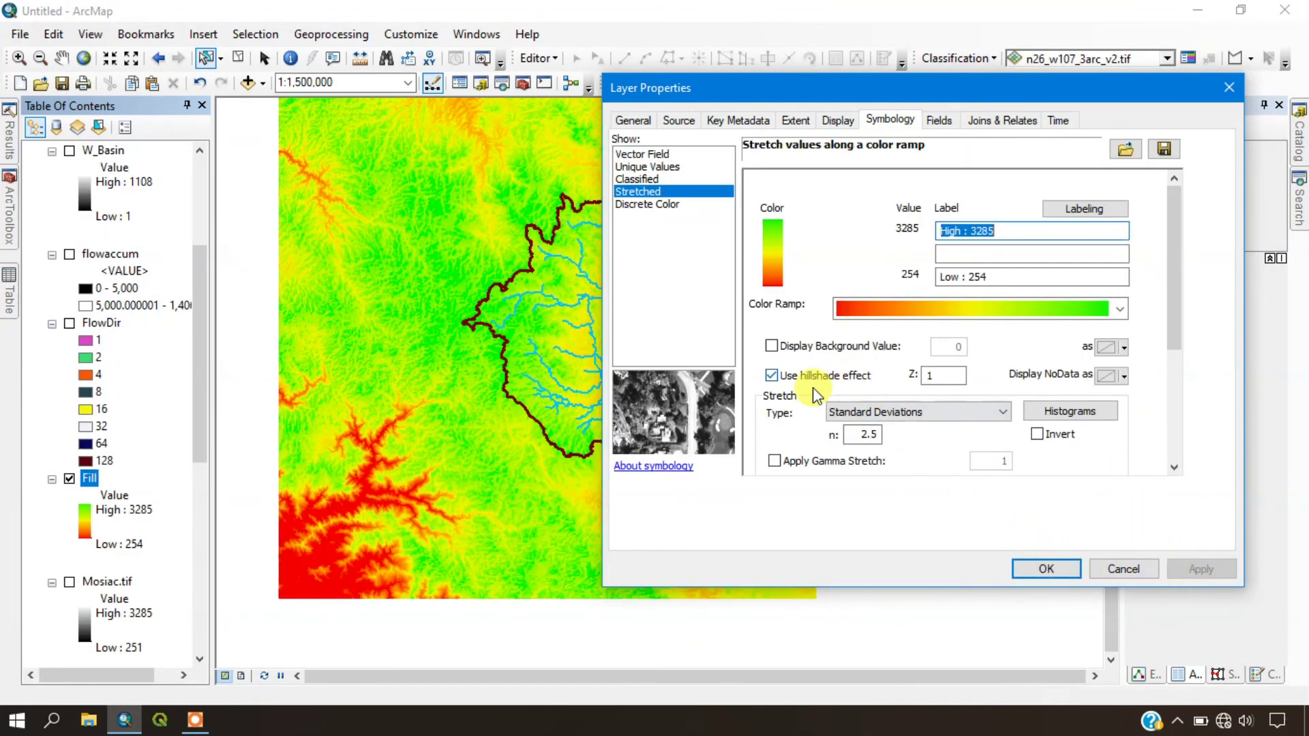
{"action": "left_click", "coordinate": [773, 375]}
{"action": "left_click", "coordinate": [1205, 569]}
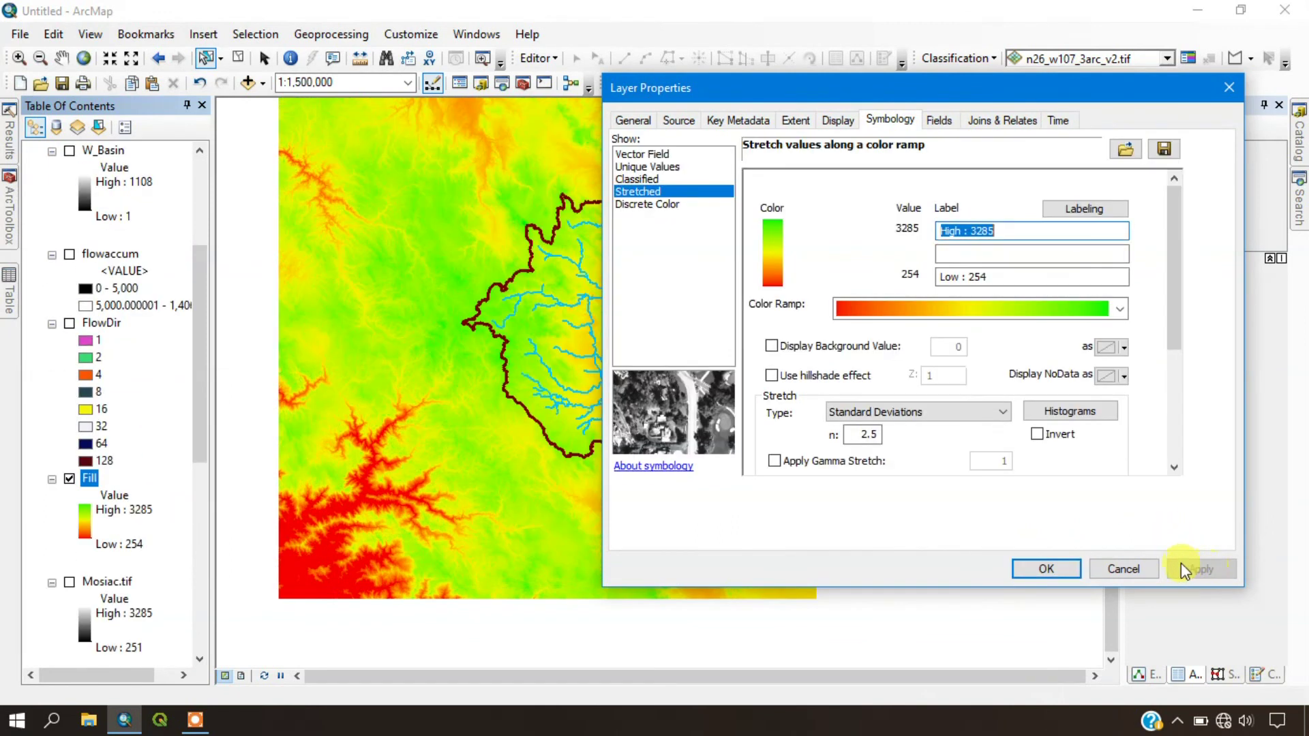
{"action": "left_click", "coordinate": [934, 317]}
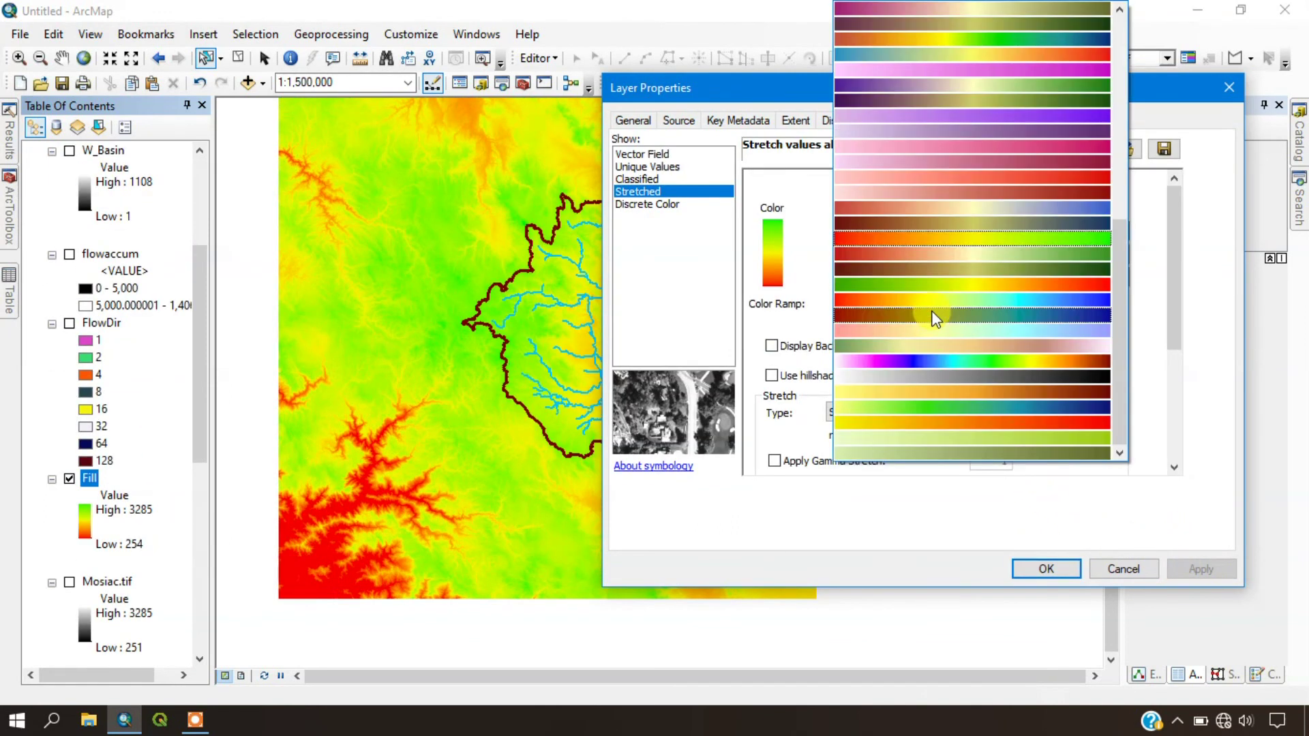
{"action": "scroll", "coordinate": [933, 309], "scroll_direction": "up", "scroll_amount": 2}
{"action": "scroll", "coordinate": [932, 311], "scroll_direction": "down", "scroll_amount": 2}
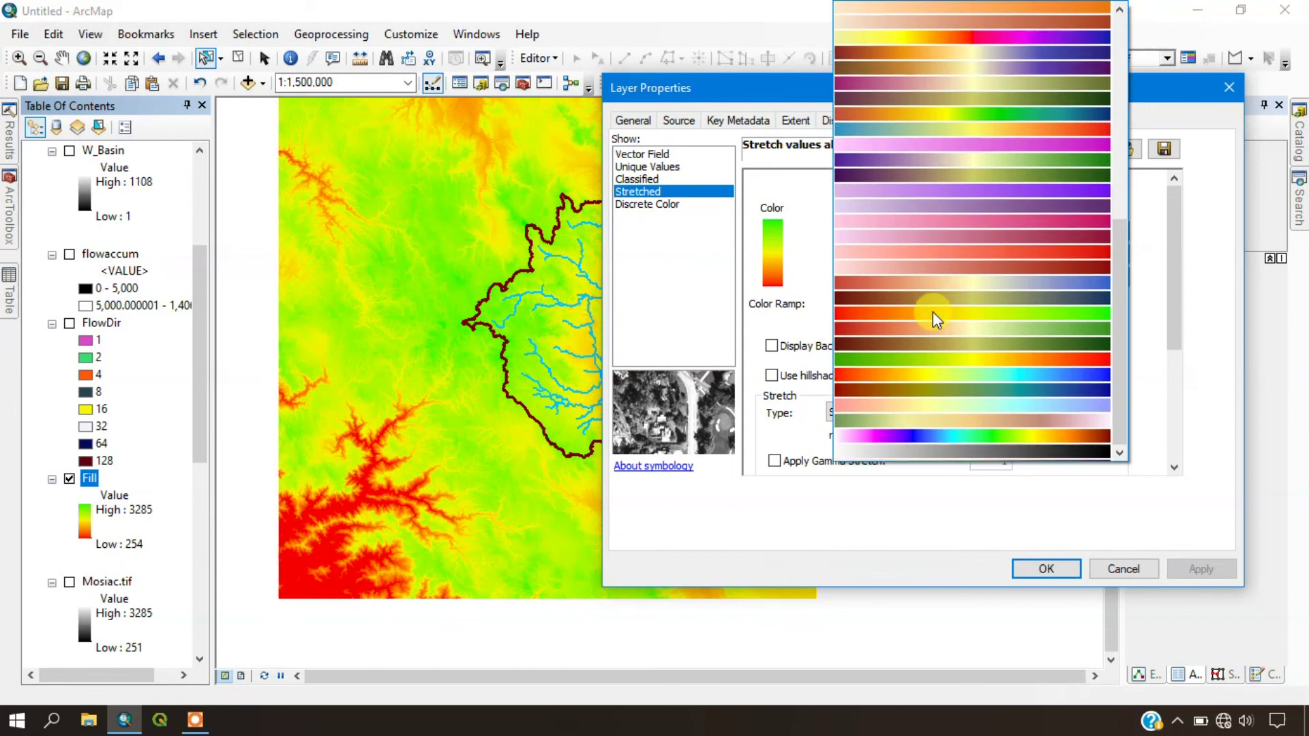
{"action": "scroll", "coordinate": [949, 265], "scroll_direction": "up", "scroll_amount": 5}
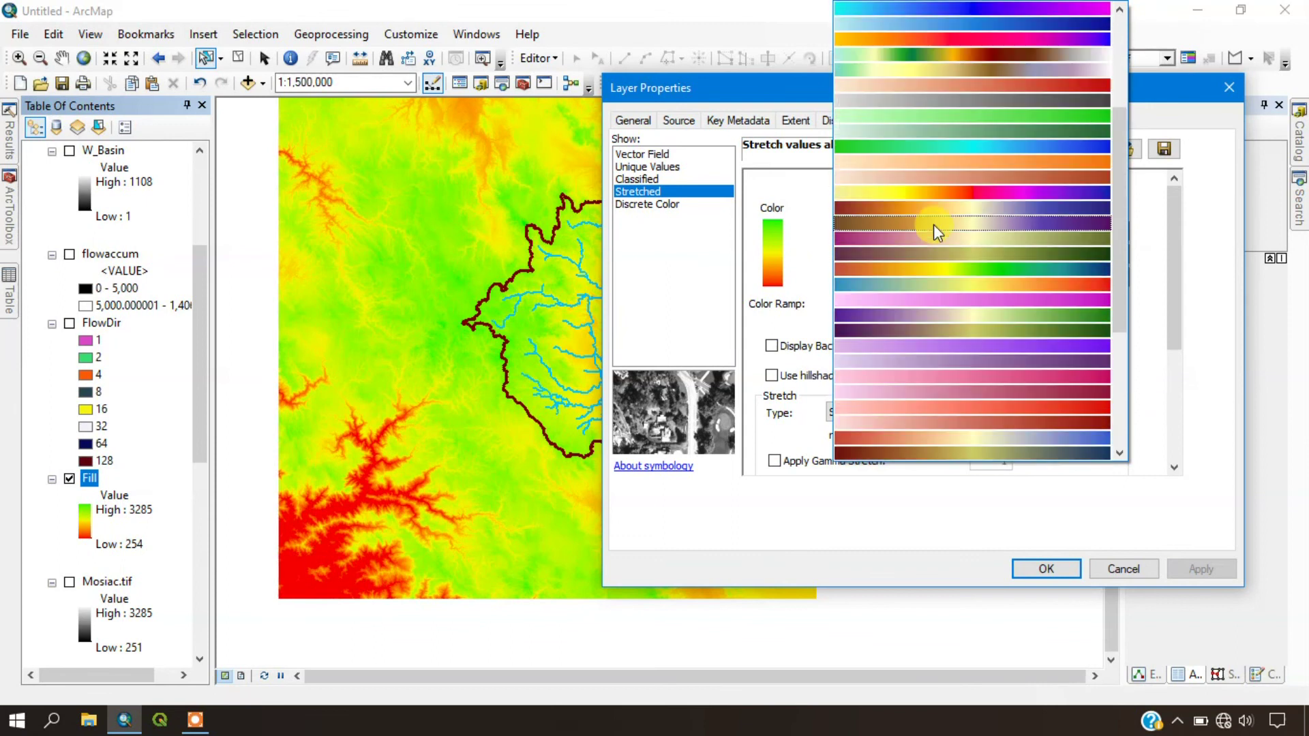
{"action": "scroll", "coordinate": [935, 166], "scroll_direction": "up", "scroll_amount": 3}
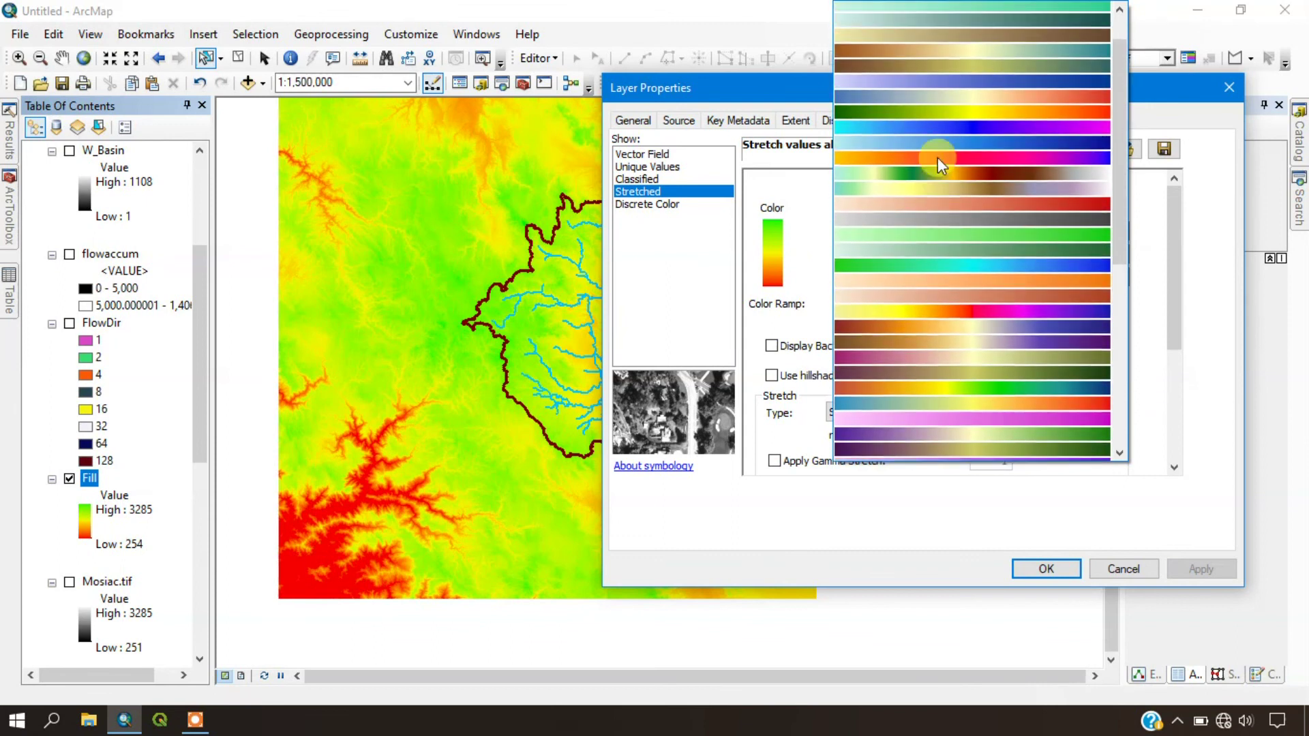
{"action": "scroll", "coordinate": [1008, 176], "scroll_direction": "up", "scroll_amount": 1}
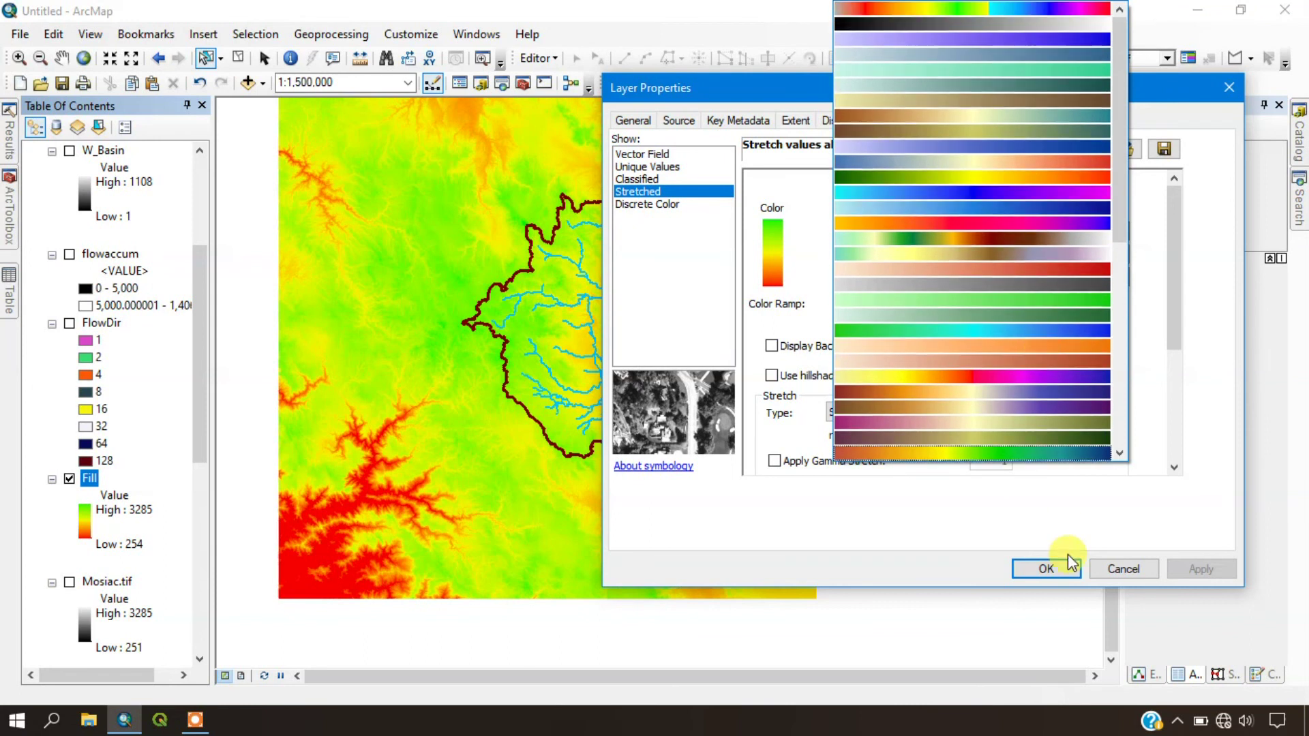
{"action": "left_click", "coordinate": [1059, 574]}
{"action": "left_click", "coordinate": [1044, 569]}
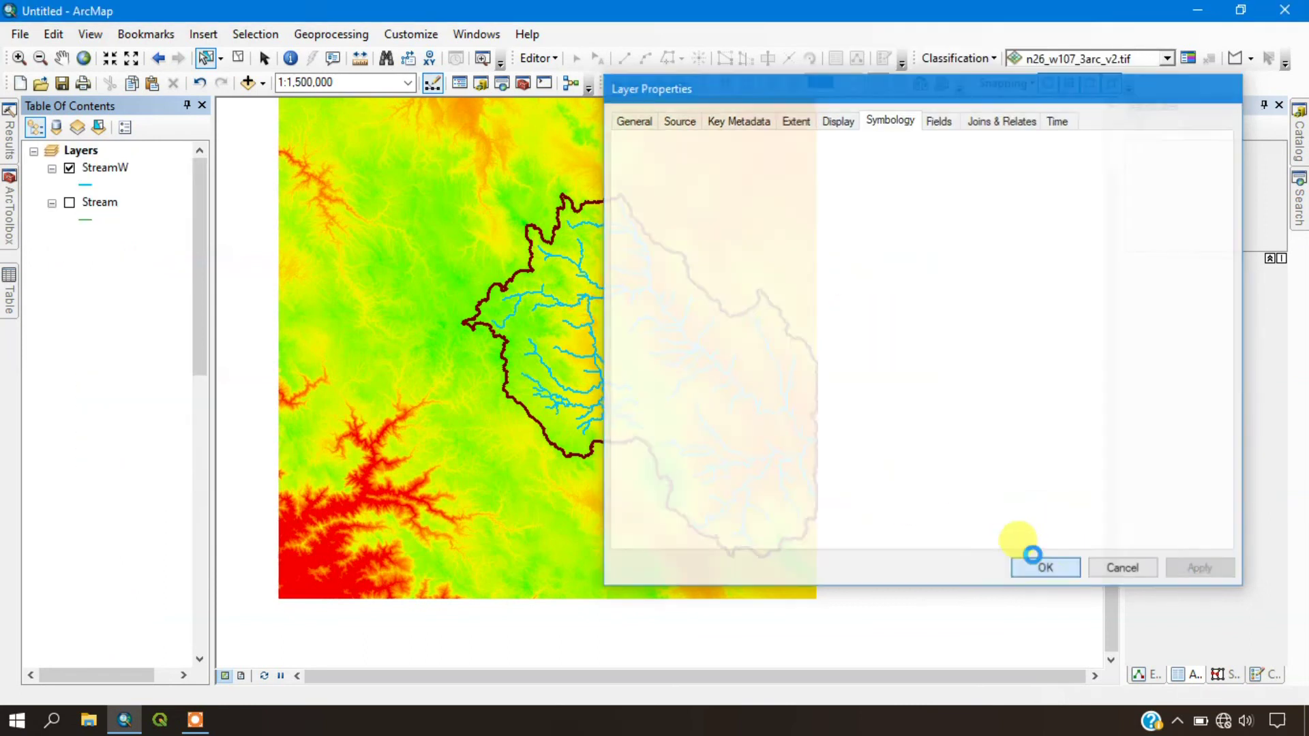
- Inspect the Watershed outline and the clipped StreamW lines over the recoloured Fill raster at several scales
{"action": "scroll", "coordinate": [581, 375], "scroll_direction": "up", "scroll_amount": 2}
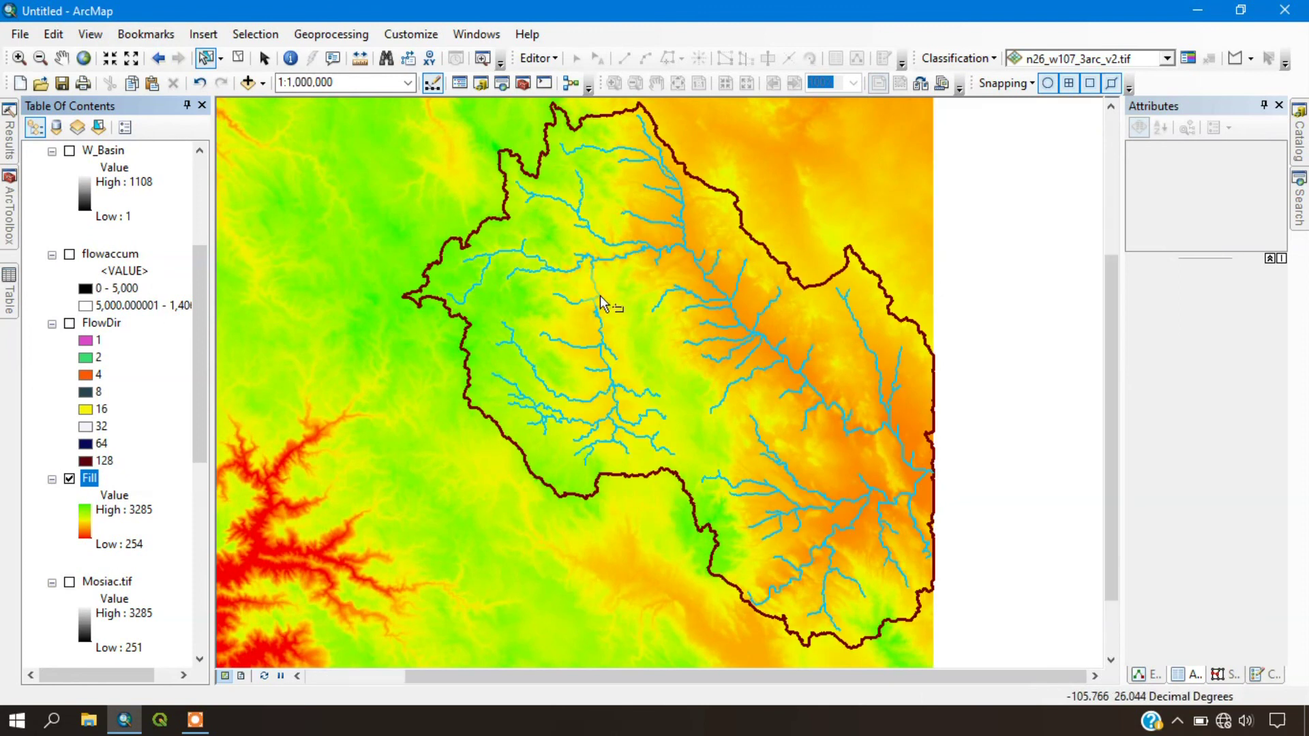
{"action": "scroll", "coordinate": [701, 480], "scroll_direction": "down", "scroll_amount": 1}
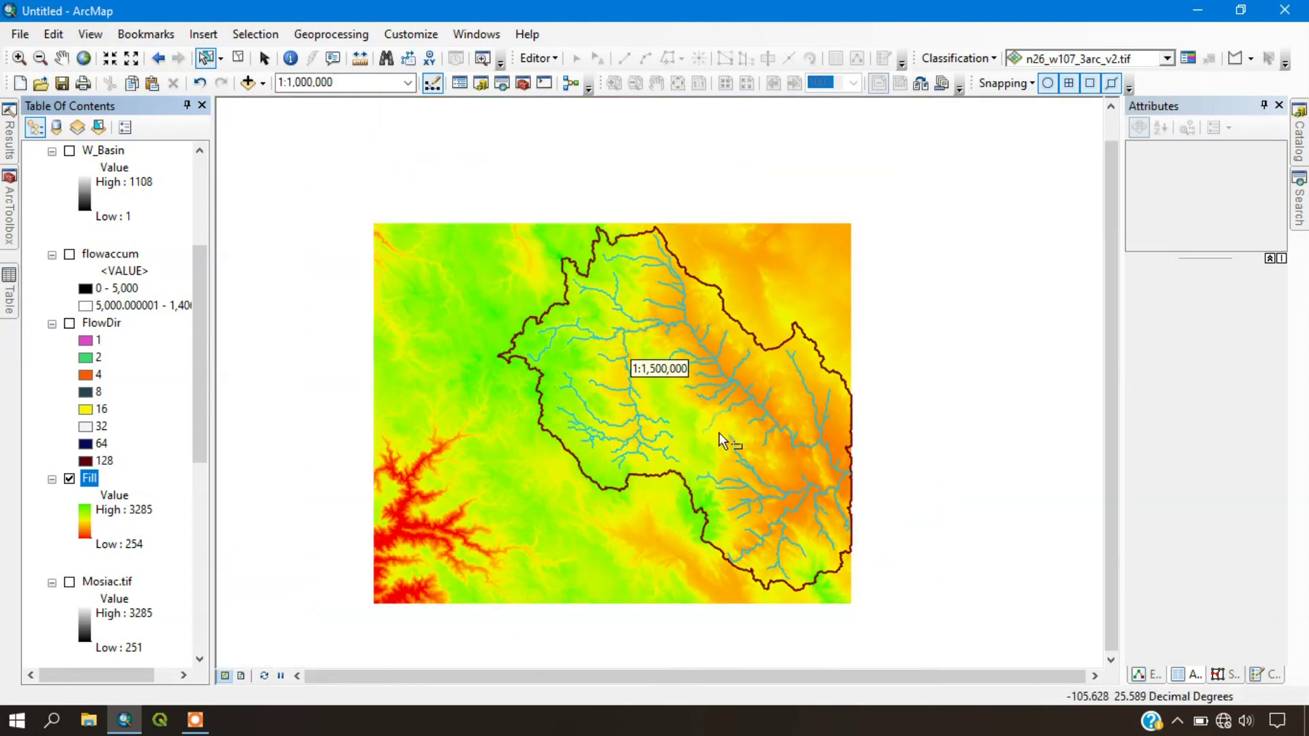
{"action": "scroll", "coordinate": [693, 415], "scroll_direction": "up", "scroll_amount": 3}
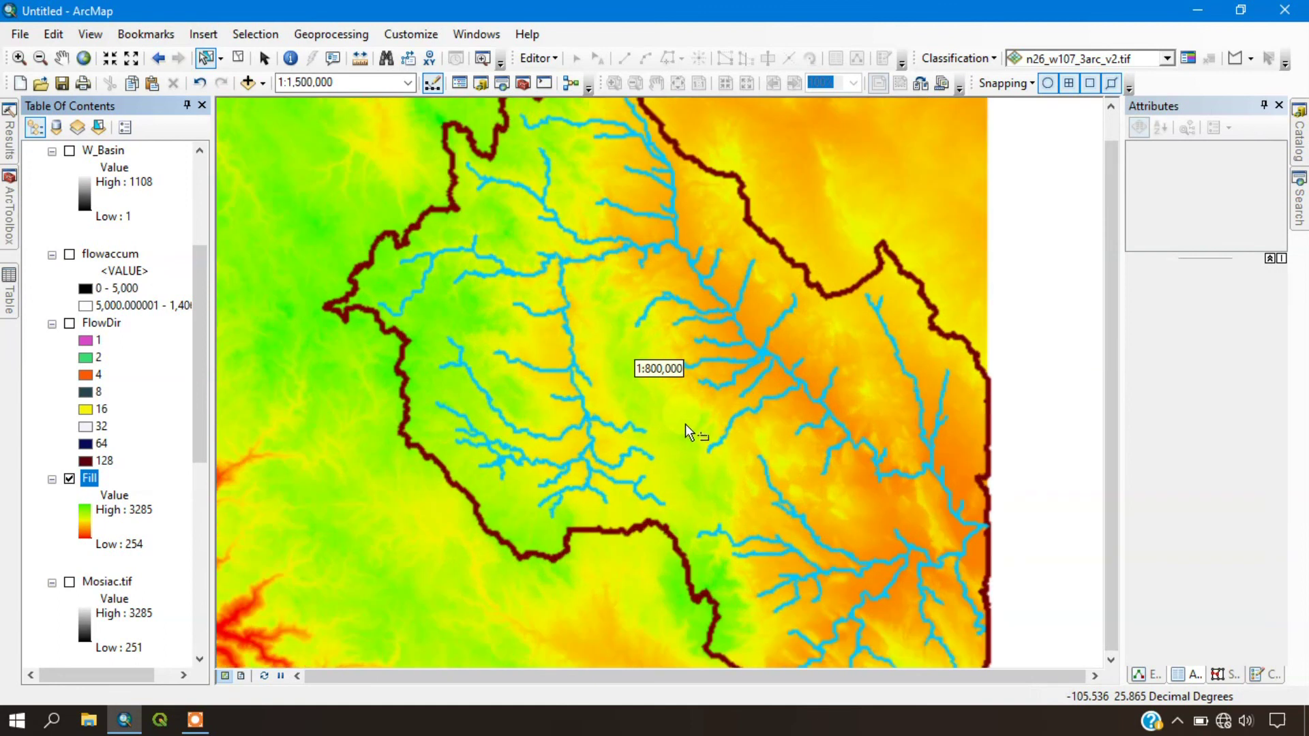
{"action": "scroll", "coordinate": [716, 381], "scroll_direction": "down", "scroll_amount": 1}
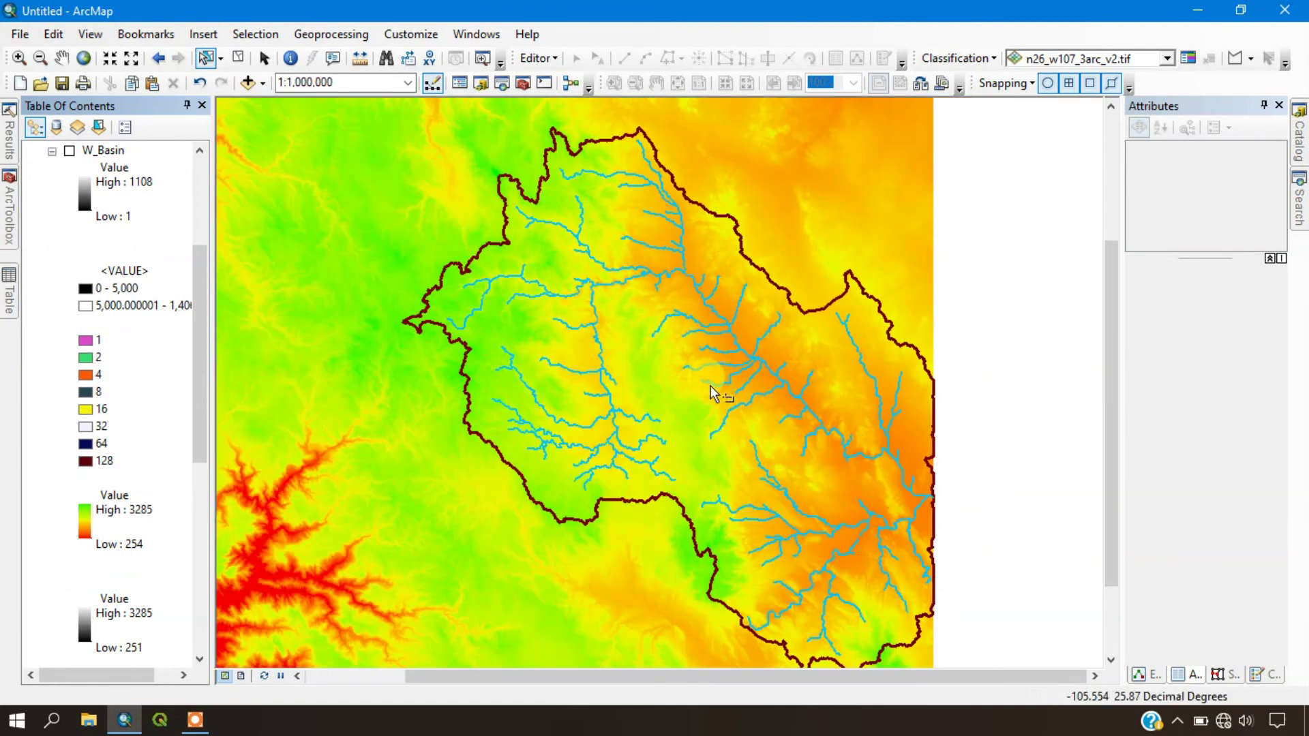